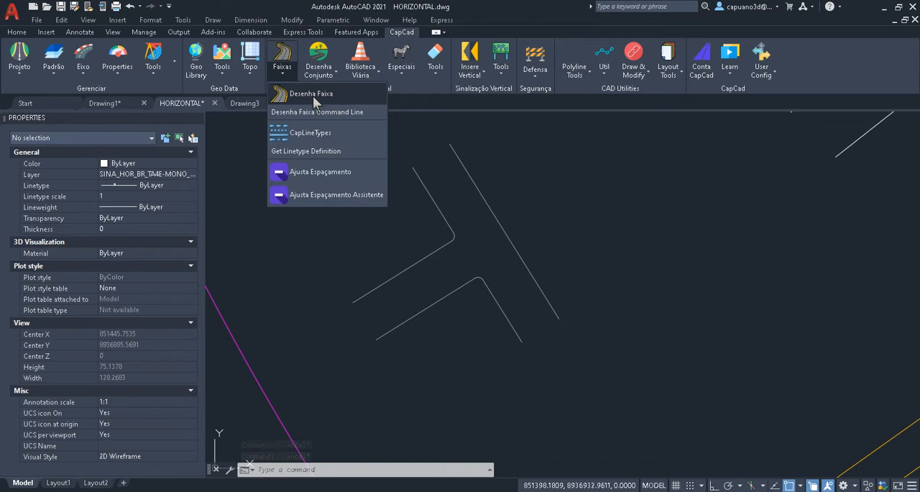
# - Open Desenha Faixa and examine the line type options, including LFO-1, LFO-4, LCO, MFP and LRE
pyautogui.click(316, 95)
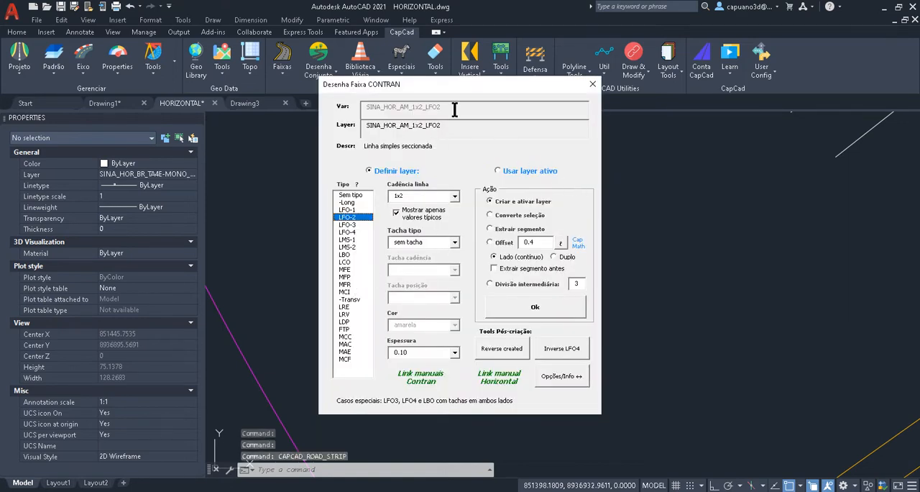
pyautogui.moveTo(512, 81); pyautogui.dragTo(574, 69)
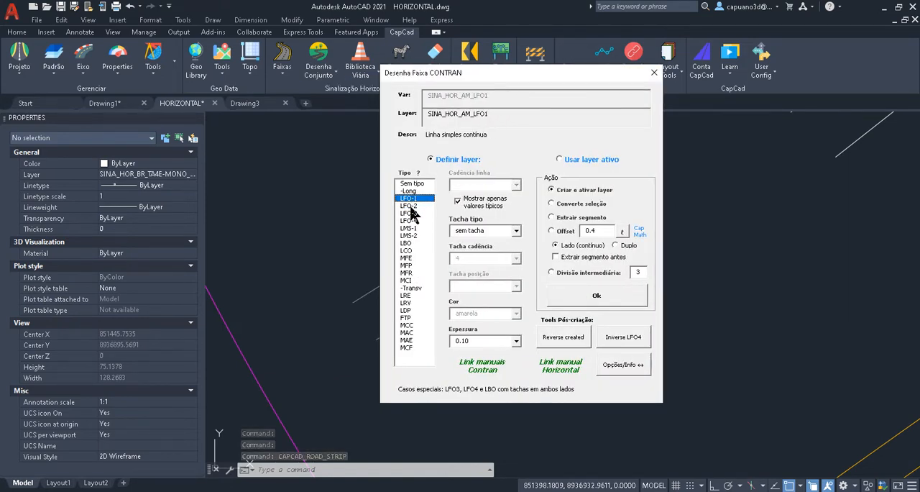
pyautogui.click(409, 220)
pyautogui.click(414, 250)
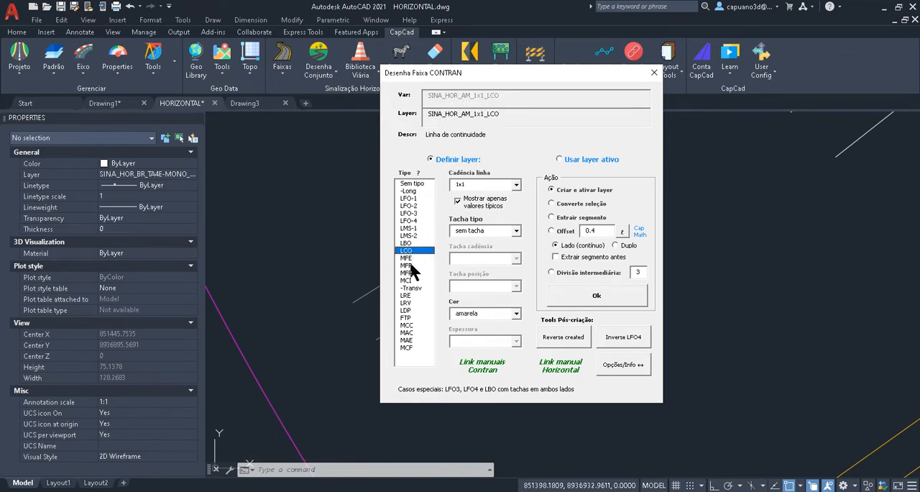
pyautogui.click(414, 265)
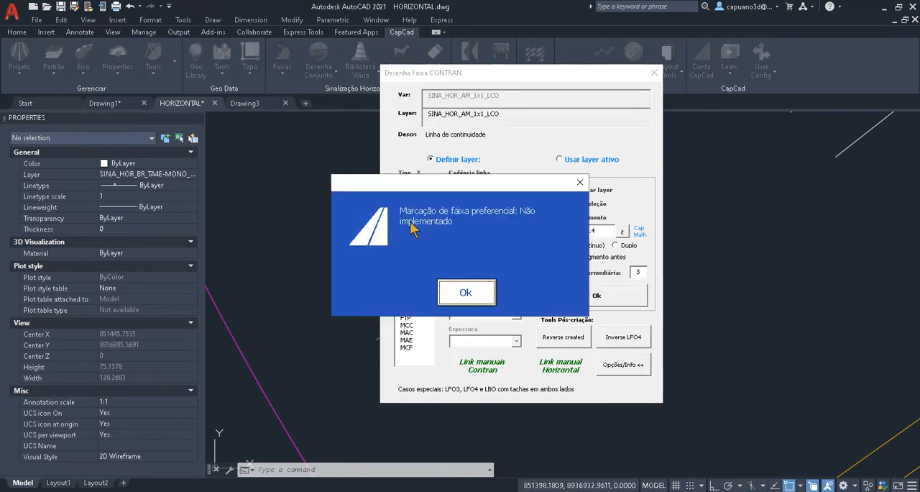
pyautogui.click(467, 293)
pyautogui.click(409, 295)
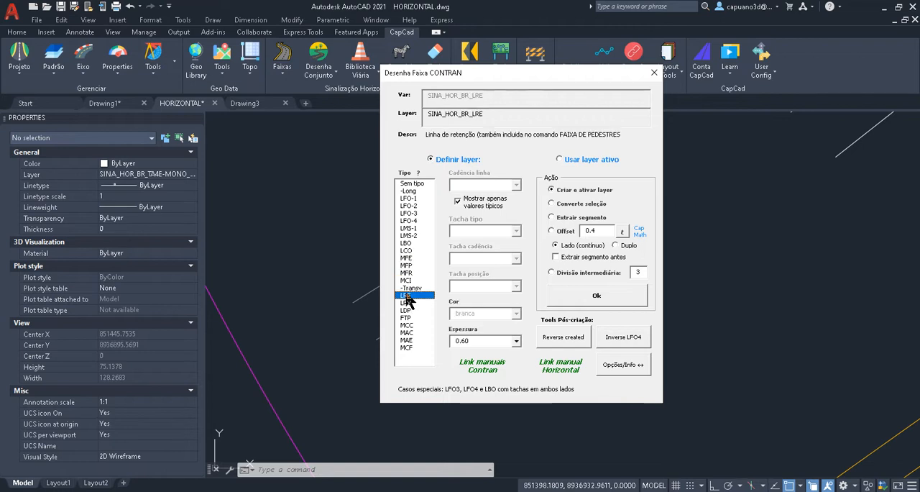
pyautogui.moveTo(478, 71); pyautogui.dragTo(631, 72)
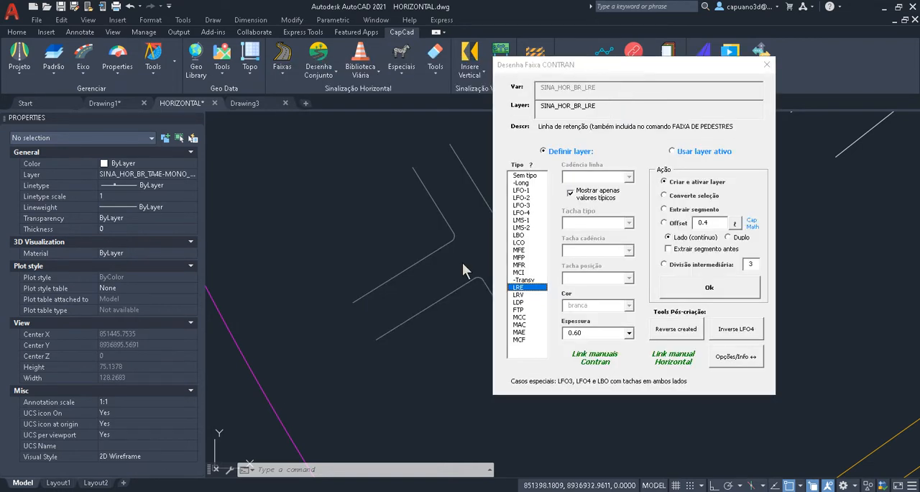
# - Create and activate an LFO-2 line layer with a 2x6 line cadence and the tacha mono stud type
pyautogui.click(527, 197)
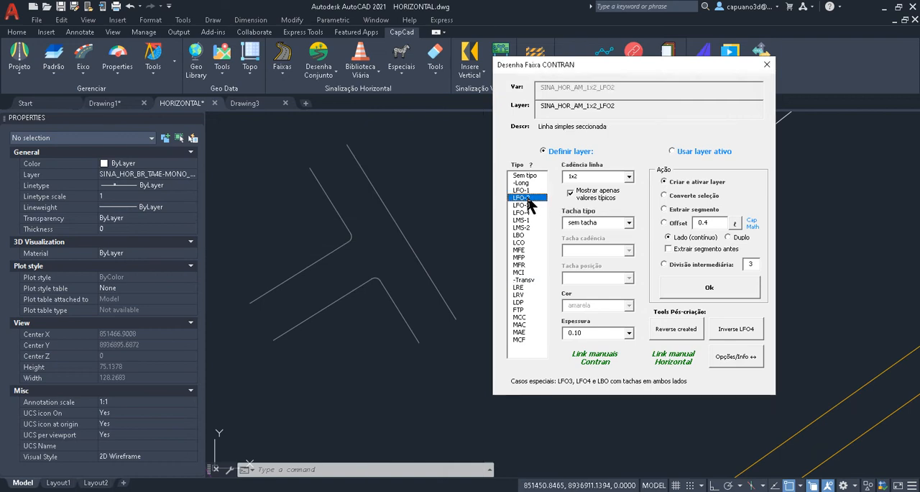
pyautogui.click(628, 176)
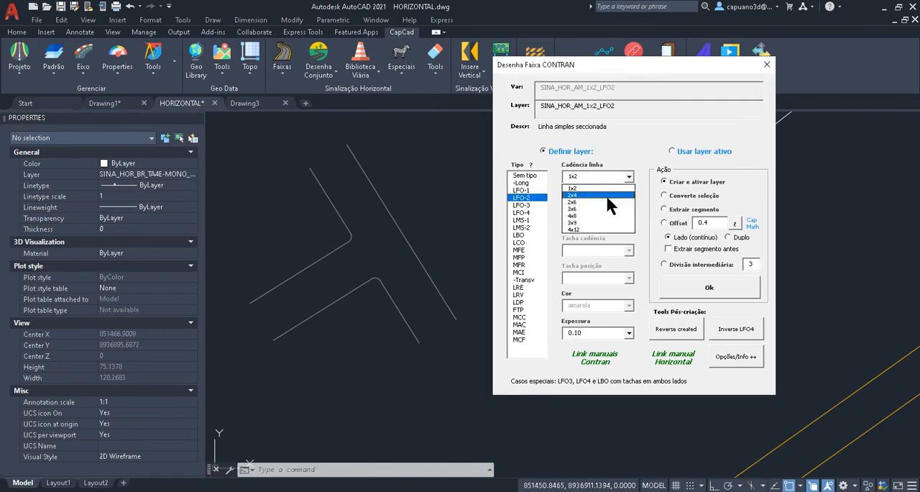
pyautogui.click(608, 202)
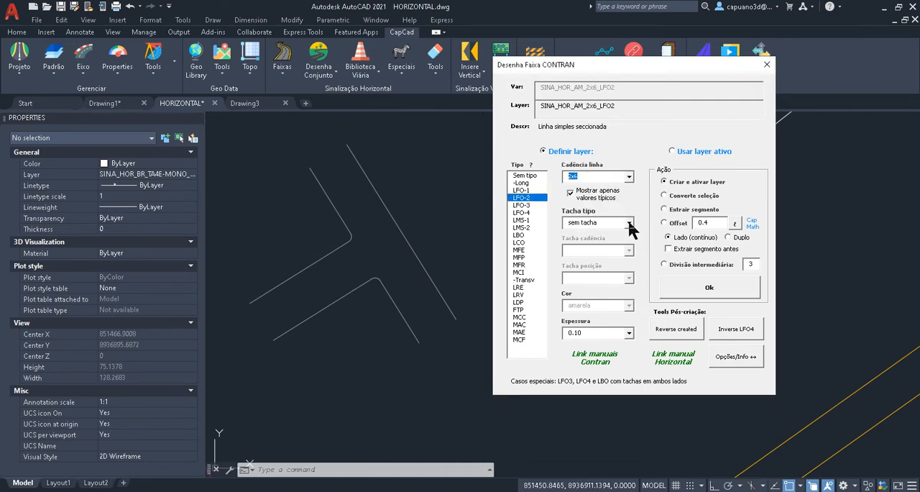
pyautogui.click(629, 224)
pyautogui.click(613, 242)
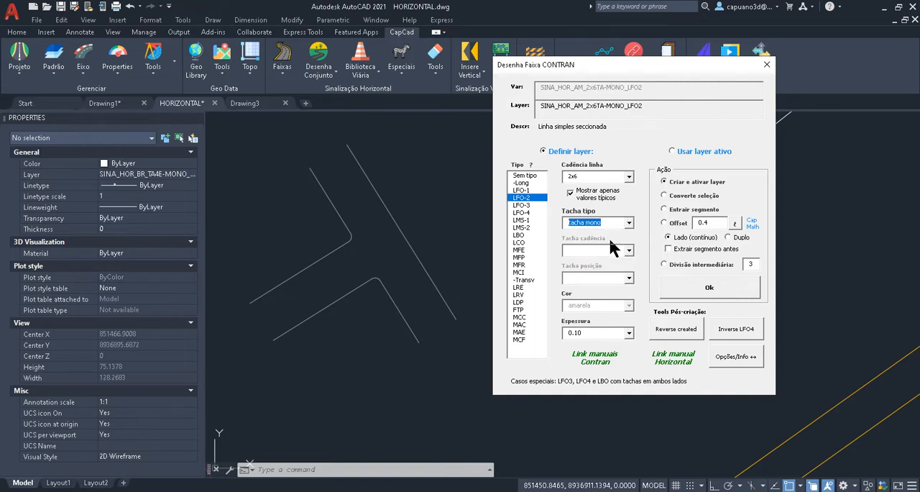
pyautogui.moveTo(674, 108); pyautogui.dragTo(483, 111)
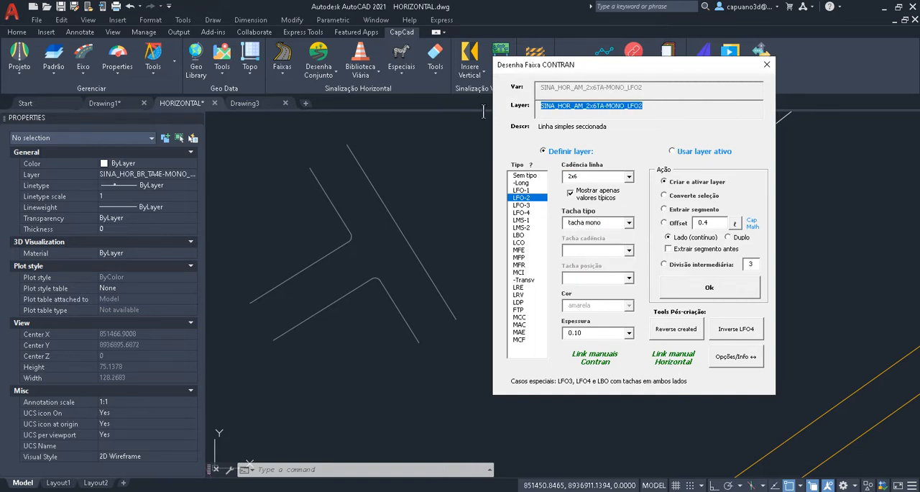
pyautogui.click(659, 109)
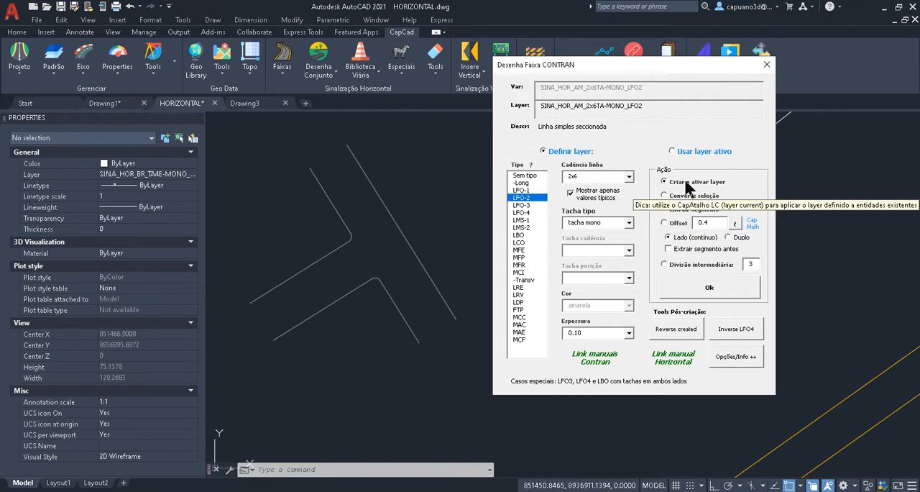
pyautogui.click(707, 288)
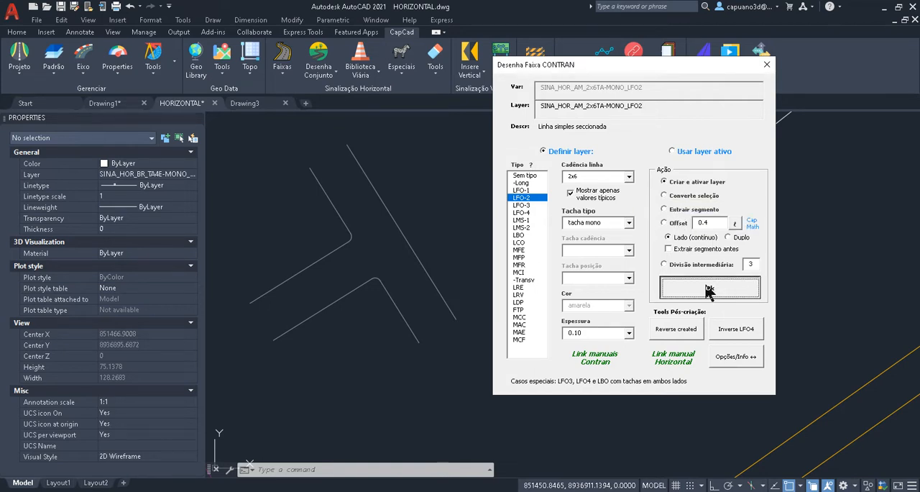
# - Try a polyline on the new LFO-2 layer in the empty area beside the T-intersection
pyautogui.click(490, 409)
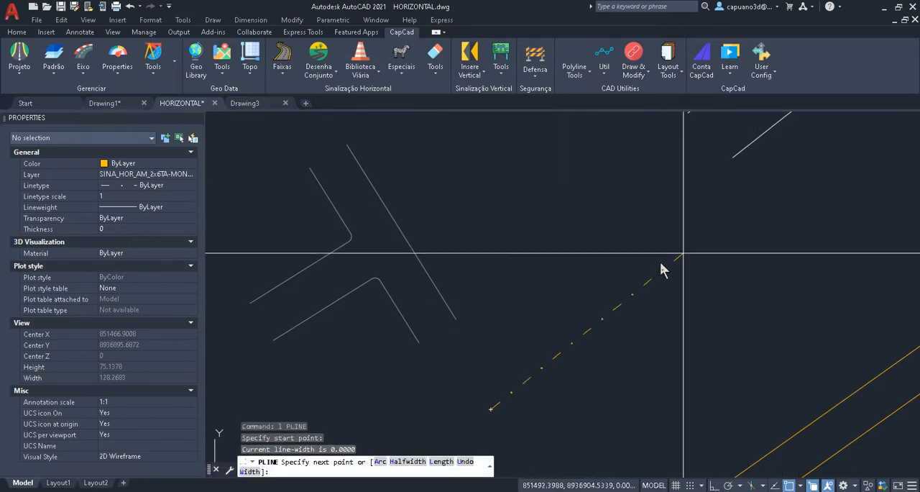
pyautogui.press('Escape')
pyautogui.moveTo(335, 263); pyautogui.dragTo(487, 263, button='middle')
pyautogui.press('Escape')
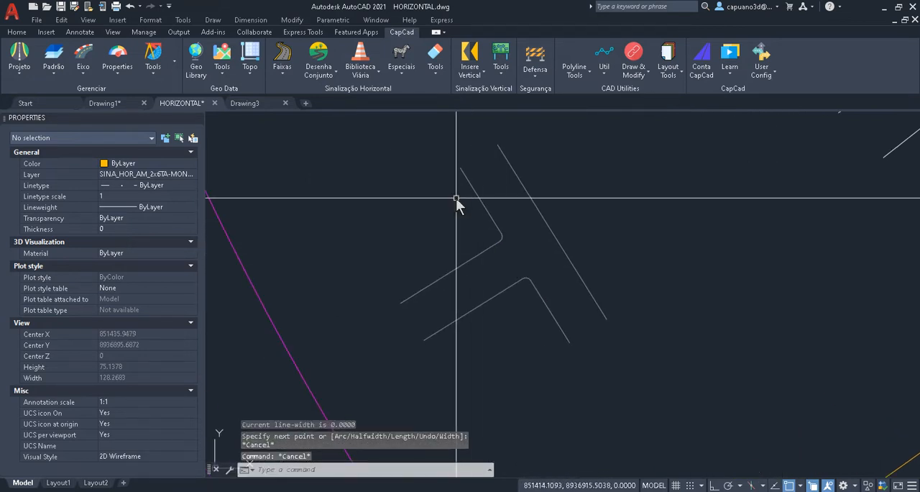
# - Configure Desenha Faixa for an LBO edge line with tacha studs and an offset of 0.3
pyautogui.click(292, 76)
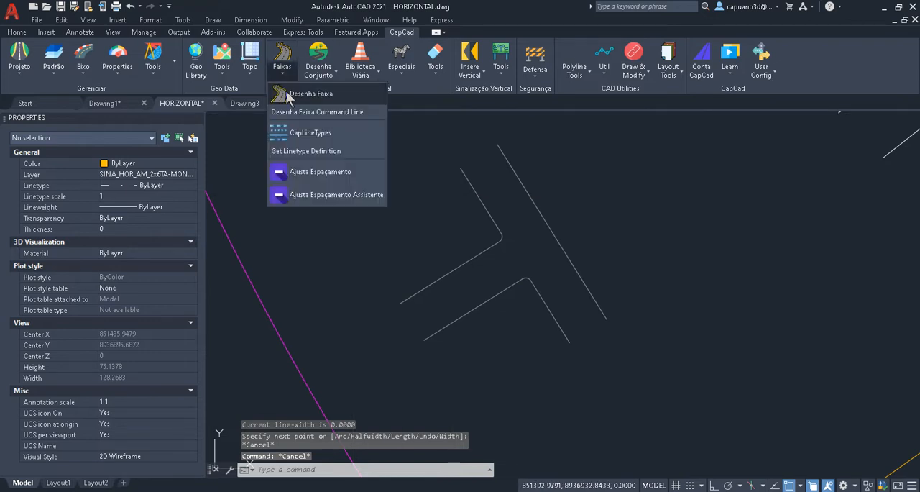
pyautogui.click(316, 91)
pyautogui.moveTo(684, 203)
pyautogui.mouseDown(button='middle')
pyautogui.moveTo(751, 265)
pyautogui.moveTo(818, 282)
pyautogui.moveTo(815, 267)
pyautogui.mouseUp(button='middle')
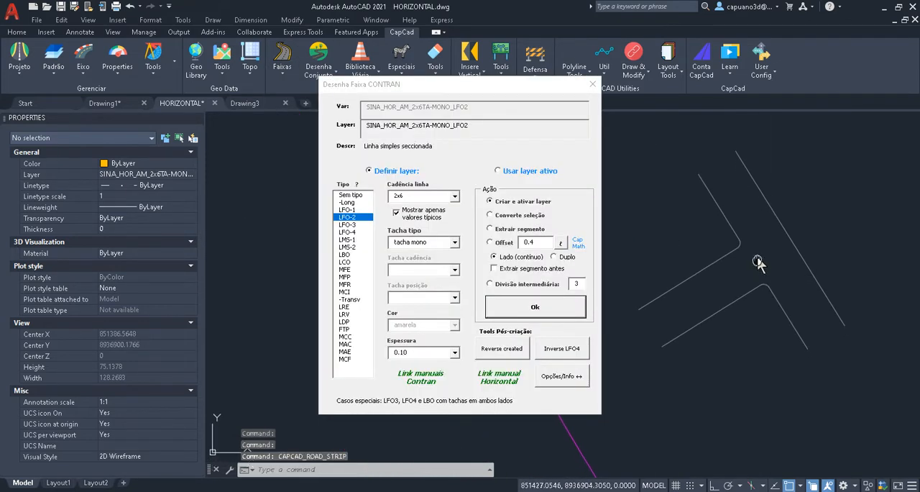
pyautogui.click(453, 195)
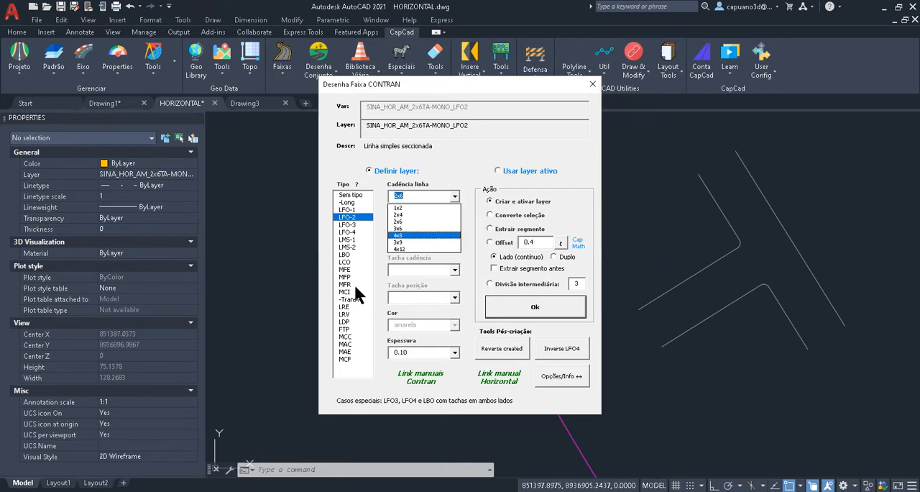
pyautogui.click(349, 257)
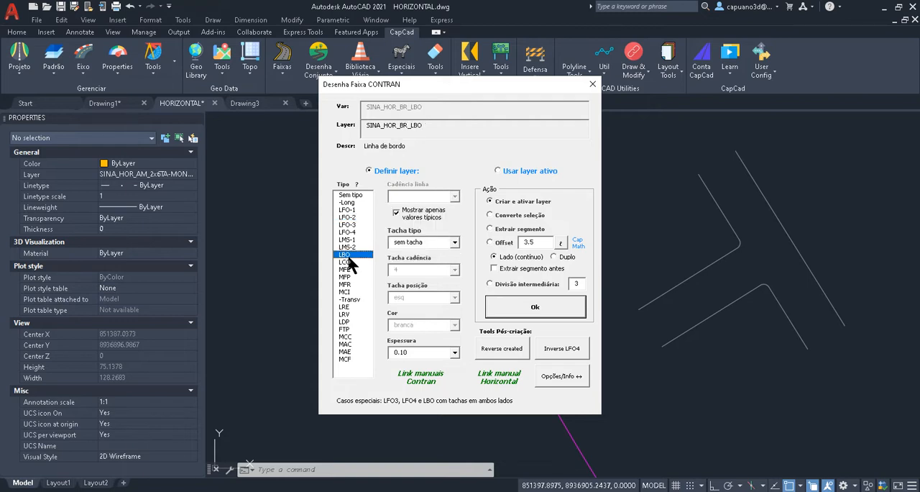
pyautogui.click(455, 243)
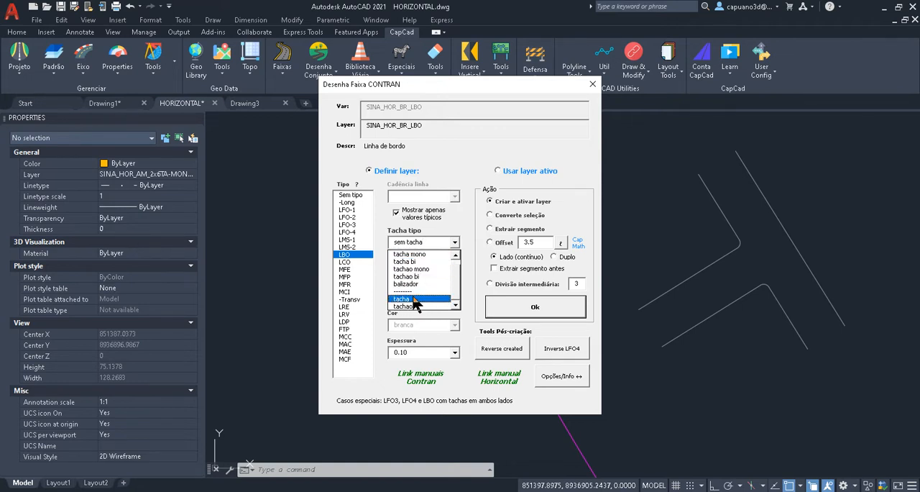
pyautogui.click(414, 299)
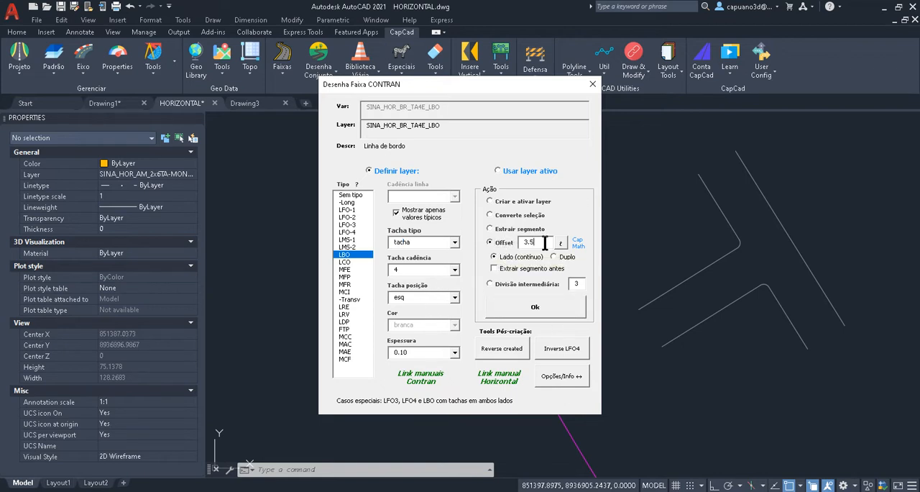
# - Offset the LBO edge line repeatedly from the T-intersection's upper curved curb toward the roadway
pyautogui.click(544, 301)
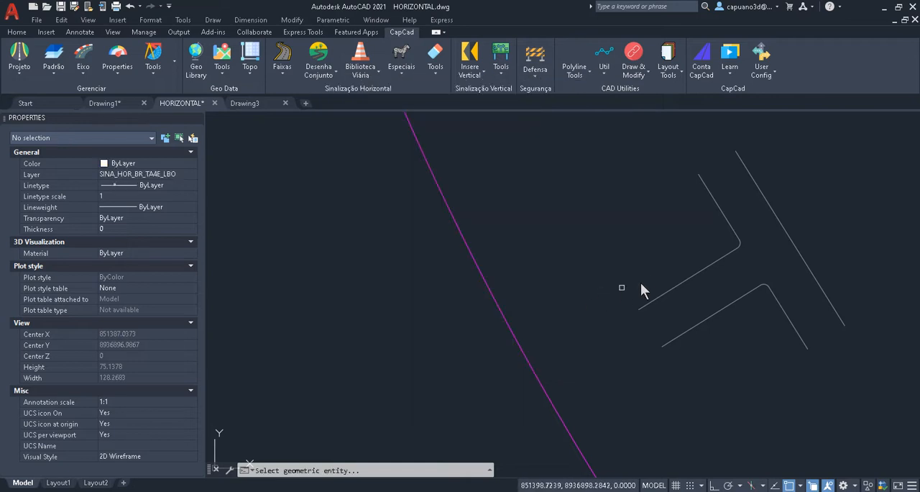
pyautogui.click(683, 283)
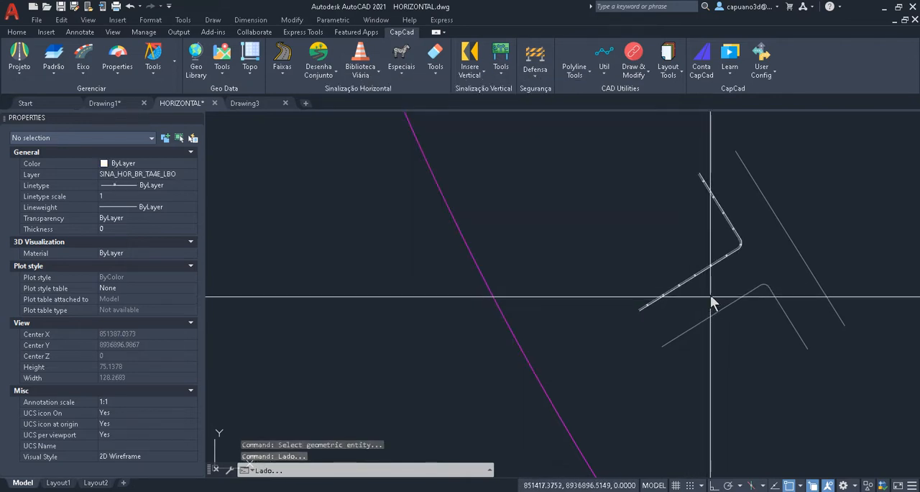
pyautogui.scroll(2, 712, 302)
pyautogui.scroll(2, 561, 349)
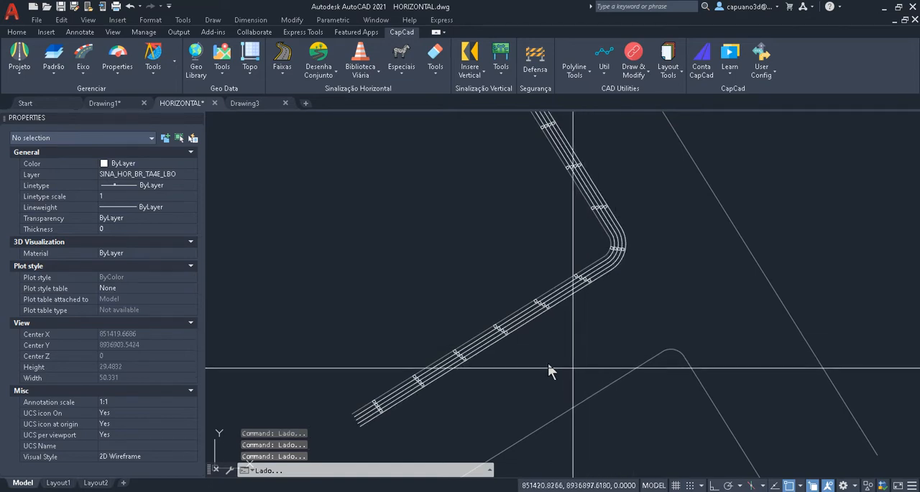
pyautogui.press('Escape')
# - Erase the surplus offset edge lines beside the upper curb, keeping only the one nearest to it
pyautogui.moveTo(526, 83); pyautogui.dragTo(324, 77)
pyautogui.scroll(6, 535, 313)
pyautogui.write('e')
pyautogui.press('Return')
pyautogui.click(580, 324)
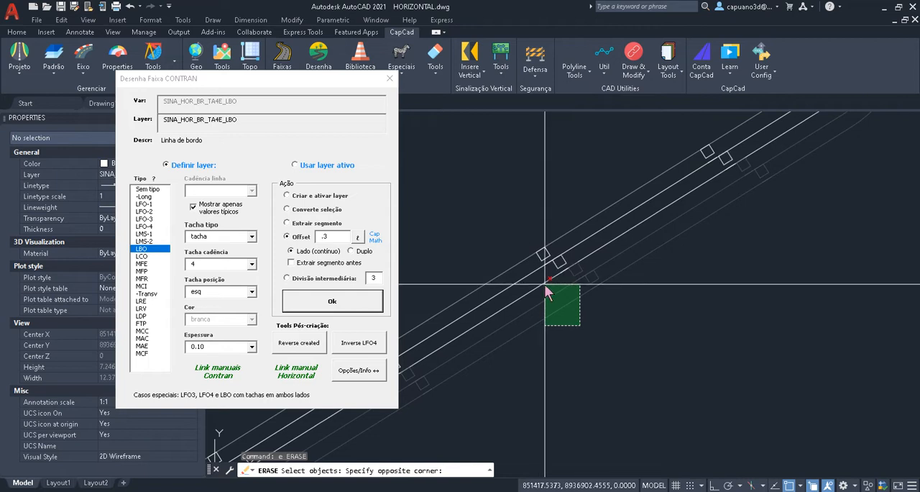
pyautogui.click(546, 284)
pyautogui.scroll(-7, 544, 280)
pyautogui.press('Escape')
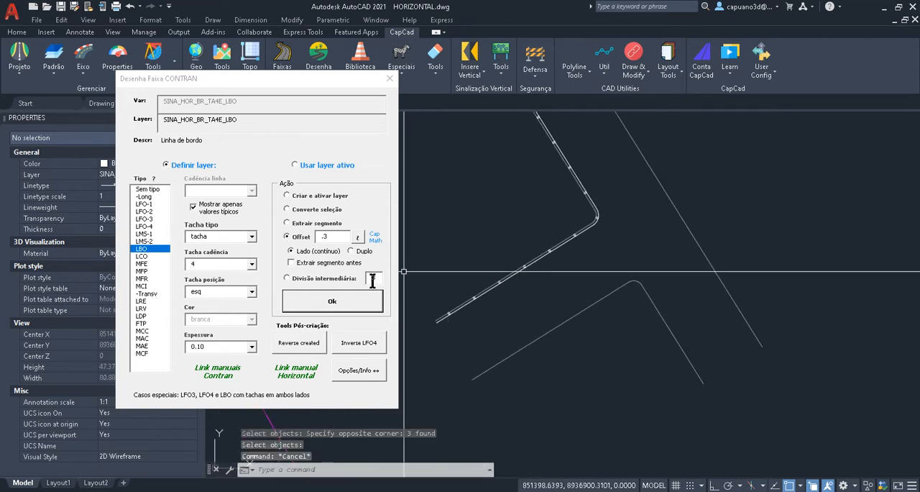
# - Offset an LBO edge line from the intersection's lower curved curb and reverse the created line to flip its stud side
pyautogui.click(344, 296)
pyautogui.click(560, 323)
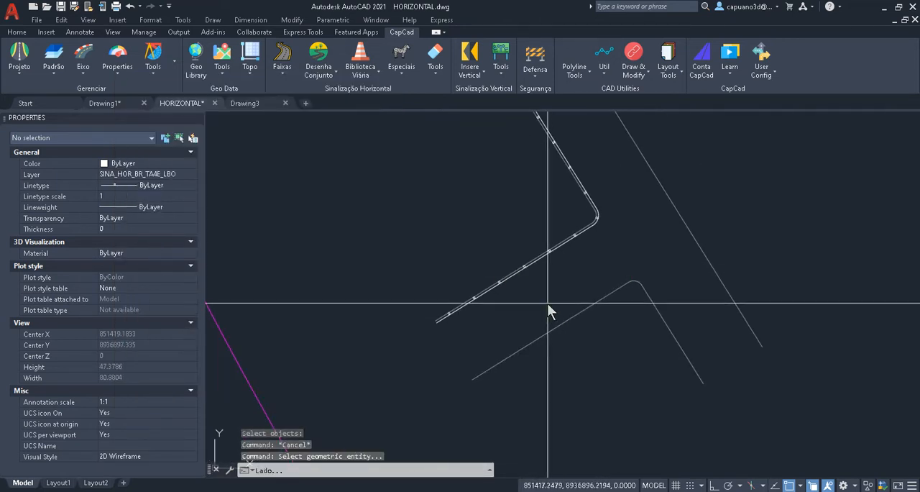
pyautogui.press('Escape')
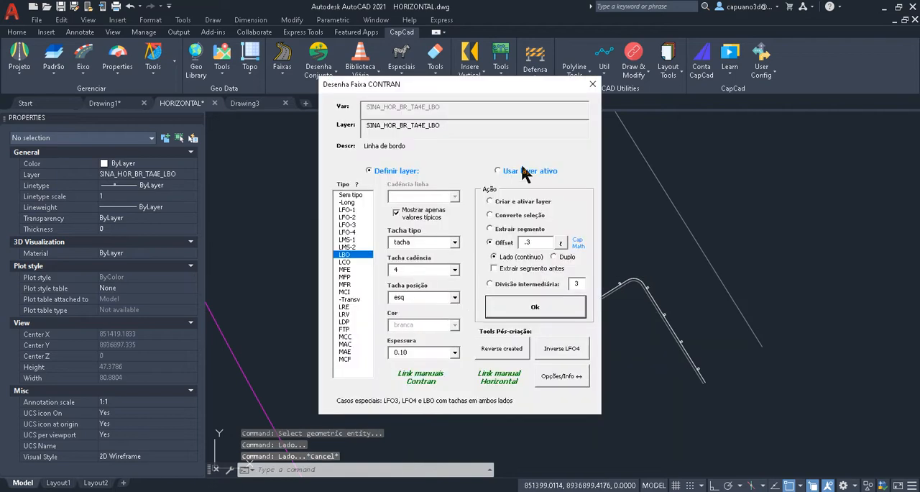
pyautogui.moveTo(542, 89); pyautogui.dragTo(391, 80)
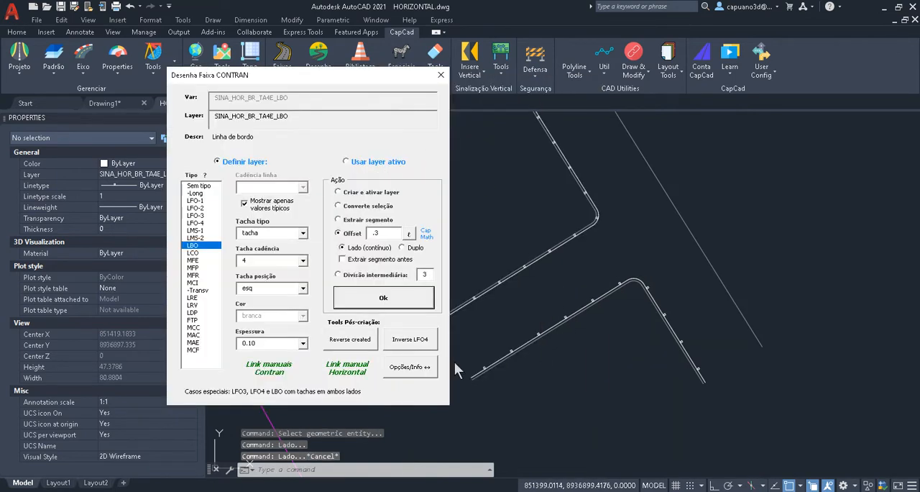
pyautogui.click(370, 342)
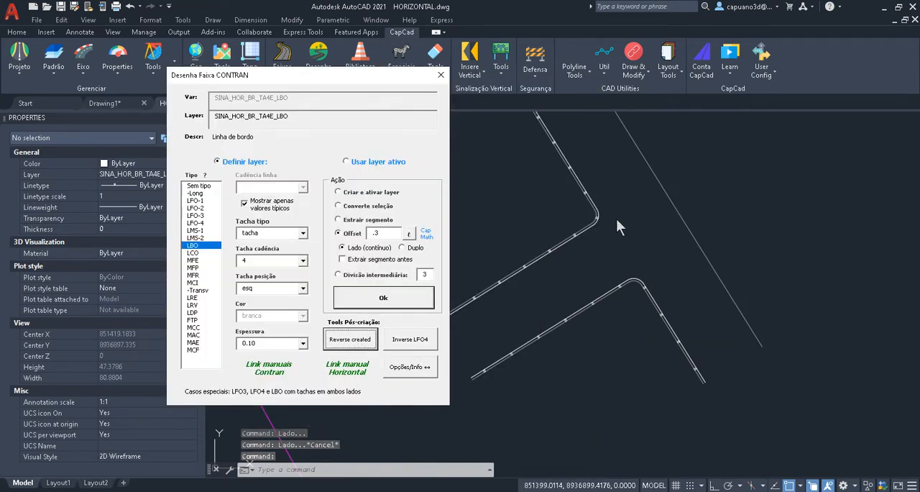
# - Offset an LBO edge line from the long straight curb opposite the side street, toward the roadway
pyautogui.click(423, 300)
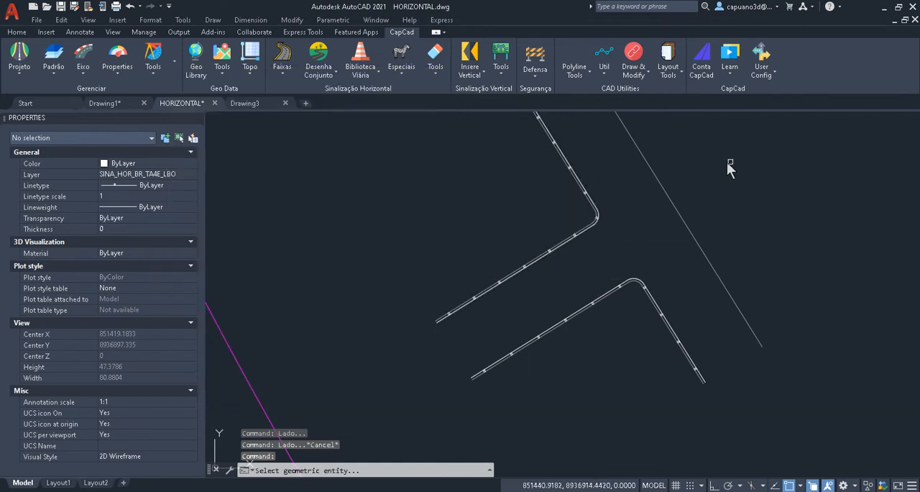
pyautogui.click(655, 178)
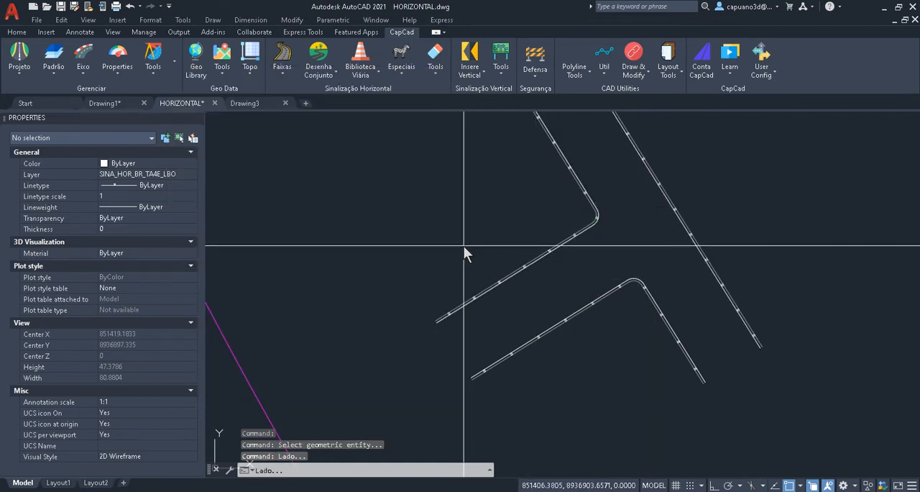
pyautogui.press('Escape')
pyautogui.moveTo(505, 84); pyautogui.dragTo(263, 85)
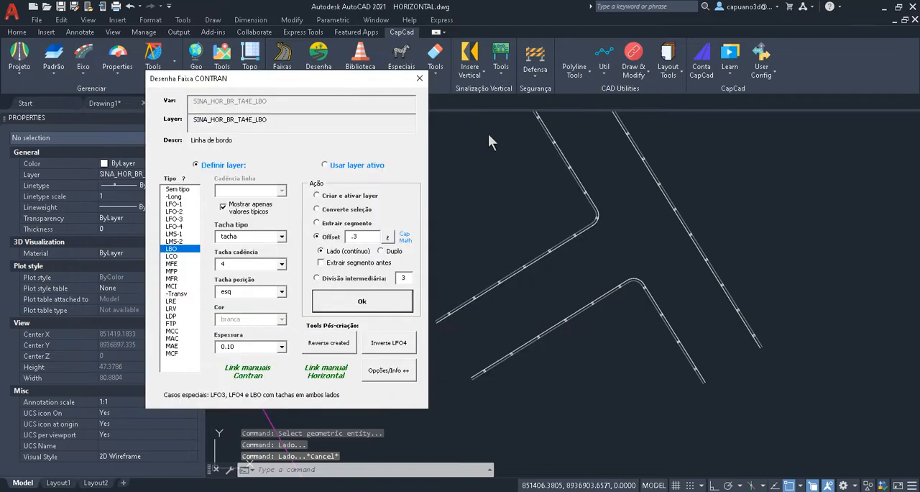
# - Match the properties of the upper white line of the short tapered road to the two long yellow parallel lines
pyautogui.scroll(-6, 566, 230)
pyautogui.moveTo(645, 208)
pyautogui.mouseDown(button='middle')
pyautogui.moveTo(489, 191)
pyautogui.moveTo(415, 196)
pyautogui.mouseUp(button='middle')
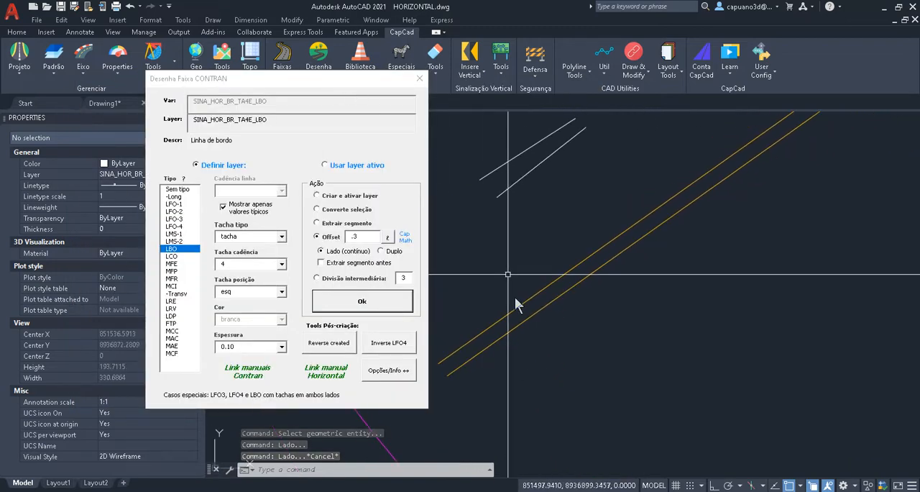
pyautogui.moveTo(509, 304); pyautogui.dragTo(596, 265, button='middle')
pyautogui.scroll(2, 542, 321)
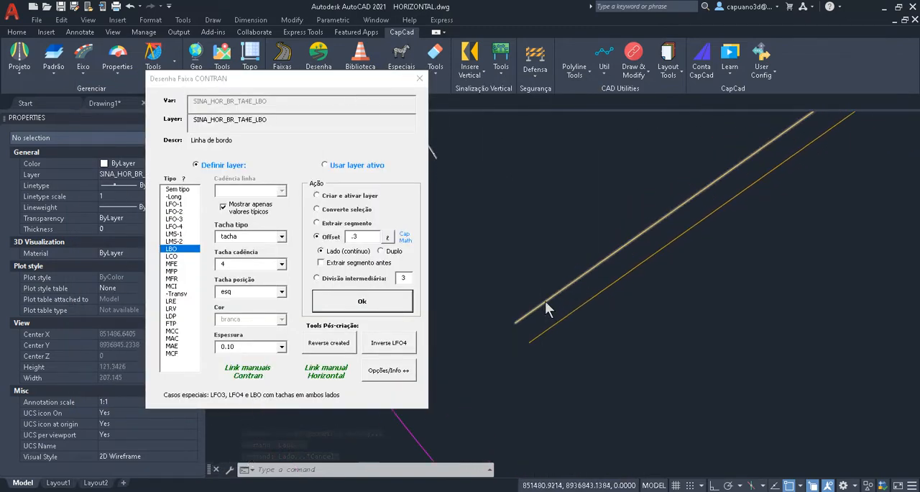
pyautogui.scroll(-3, 545, 309)
pyautogui.click(567, 190)
pyautogui.write('ma')
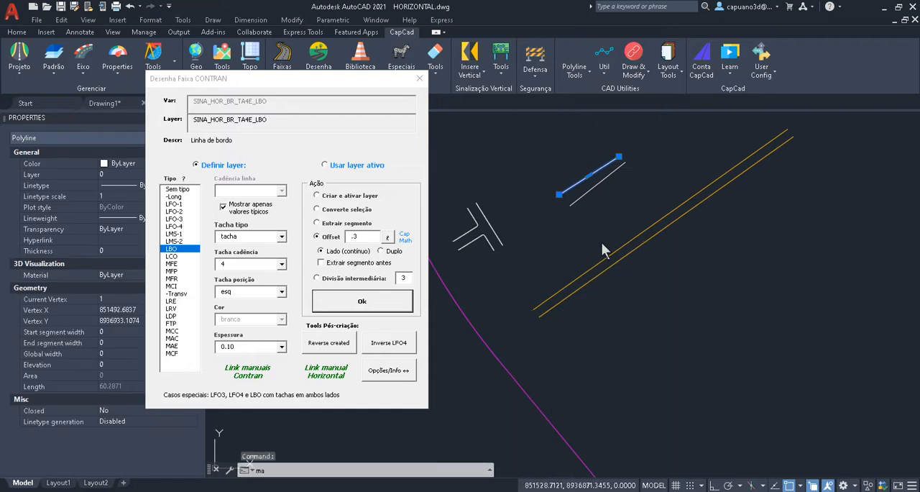
pyautogui.press('Return')
pyautogui.click(602, 235)
pyautogui.click(576, 299)
pyautogui.press('Escape')
pyautogui.scroll(6, 541, 311)
pyautogui.moveTo(551, 294)
pyautogui.mouseDown(button='middle')
pyautogui.moveTo(526, 283)
pyautogui.moveTo(555, 285)
pyautogui.mouseUp(button='middle')
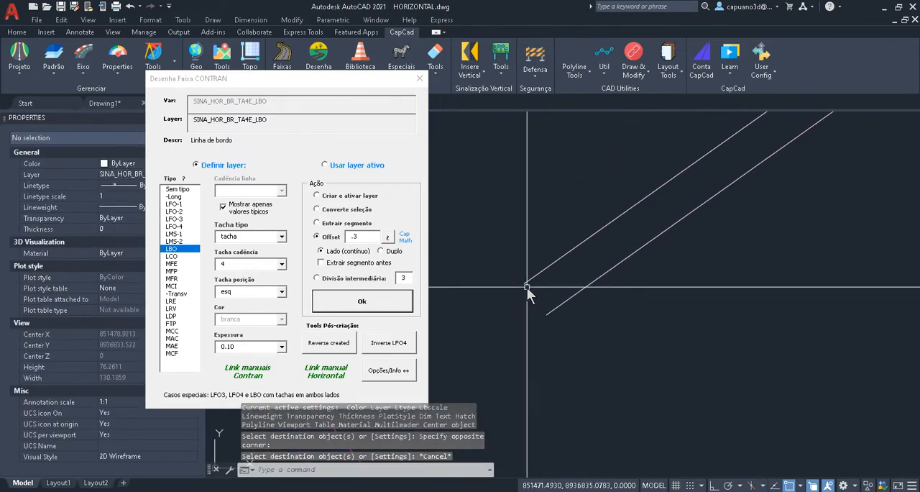
# - Divide the short tapered road into 3 lanes with LFO-2 lines of 1x2 cadence, using Divisão intermediária between its two white edges
pyautogui.scroll(-5, 532, 284)
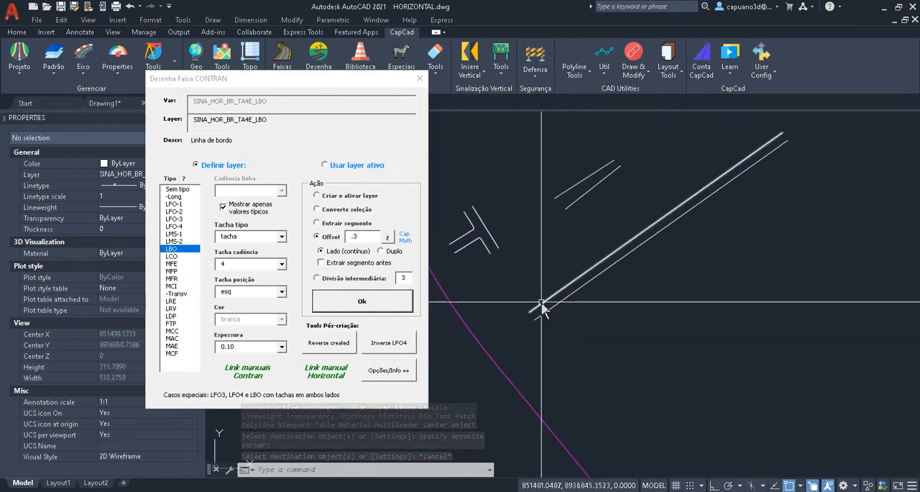
pyautogui.scroll(4, 544, 310)
pyautogui.moveTo(544, 310); pyautogui.dragTo(545, 405, button='middle')
pyautogui.moveTo(634, 188); pyautogui.dragTo(556, 251, button='middle')
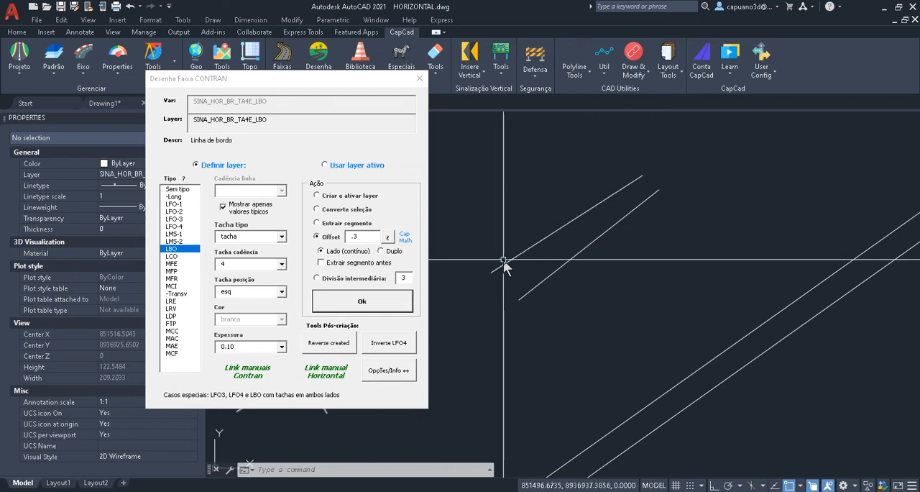
pyautogui.click(327, 279)
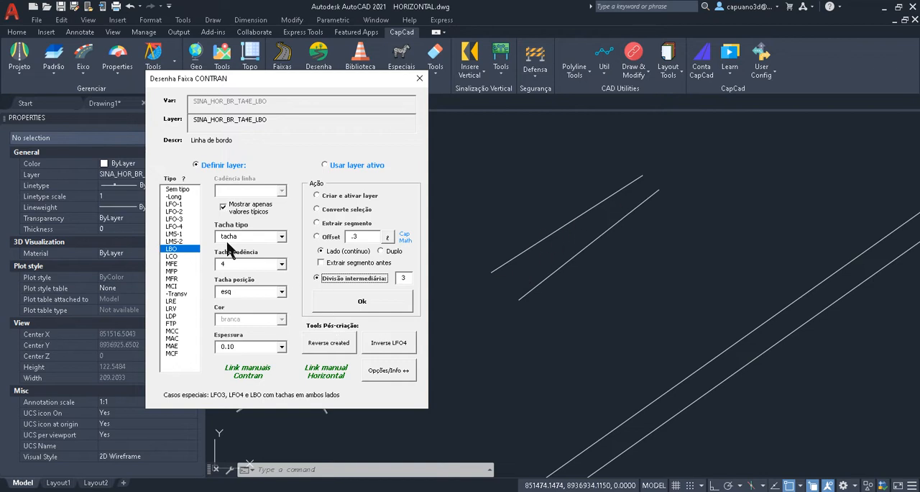
pyautogui.click(174, 211)
pyautogui.click(281, 191)
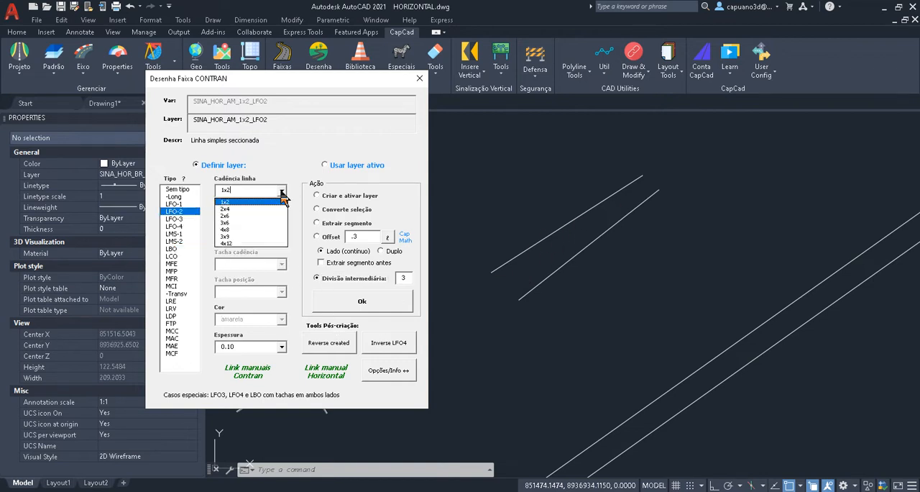
pyautogui.click(281, 202)
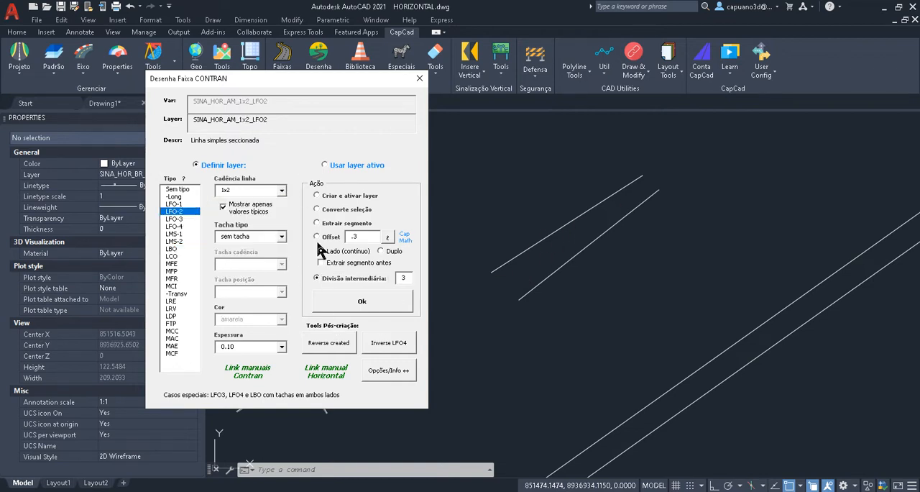
pyautogui.click(362, 304)
pyautogui.click(573, 289)
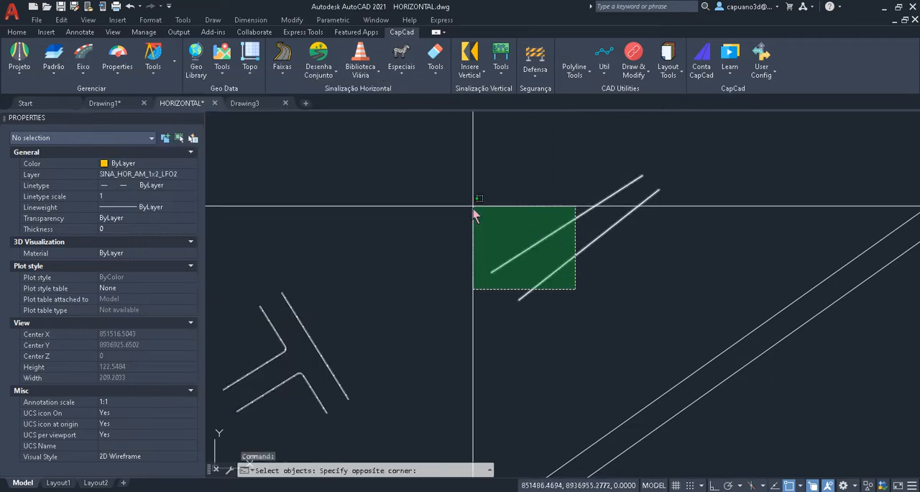
pyautogui.click(476, 169)
pyautogui.press('Return')
# - Examine the two dashed lane lines at the tapered road's upper end and close the Desenha Faixa dialog
pyautogui.moveTo(536, 85); pyautogui.dragTo(349, 92)
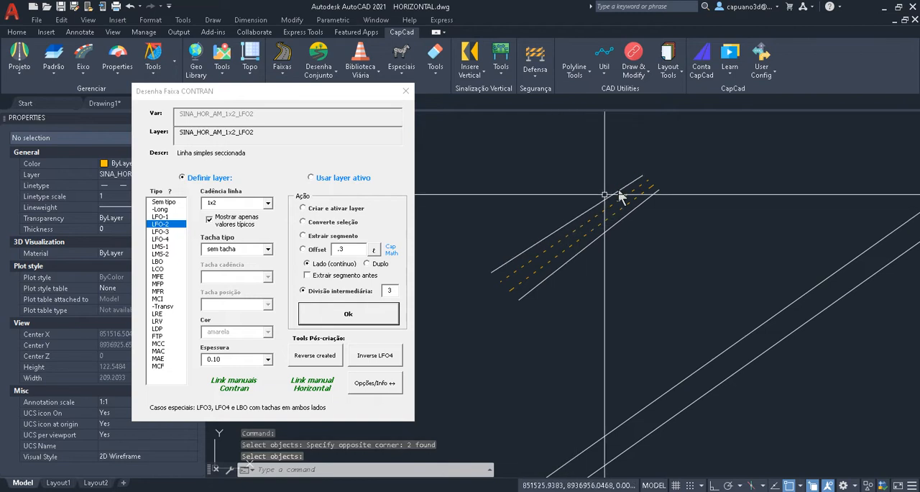
pyautogui.scroll(4, 656, 184)
pyautogui.moveTo(633, 174)
pyautogui.mouseDown(button='middle')
pyautogui.moveTo(609, 263)
pyautogui.moveTo(739, 207)
pyautogui.moveTo(607, 332)
pyautogui.mouseUp(button='middle')
pyautogui.scroll(-2, 608, 265)
pyautogui.scroll(4, 537, 355)
pyautogui.scroll(-4, 554, 339)
pyautogui.scroll(2, 668, 284)
pyautogui.scroll(4, 668, 285)
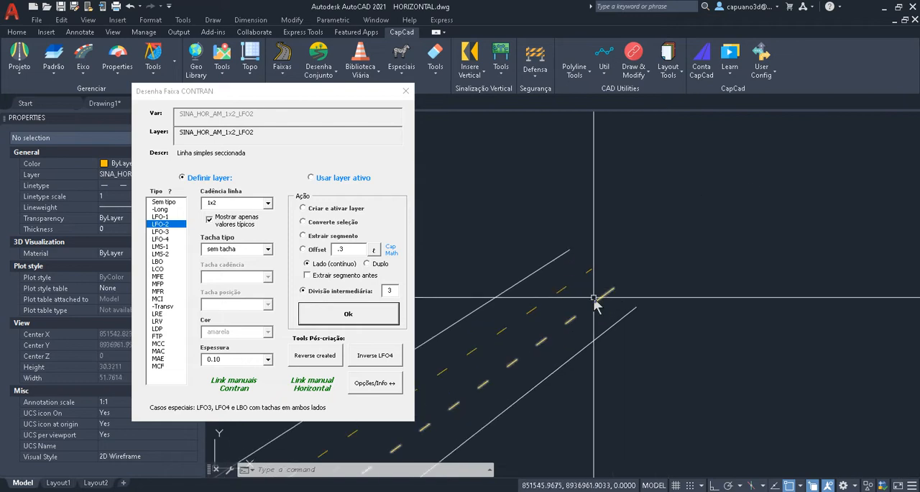
pyautogui.click(405, 90)
# - Inspect the lower dashed lane line's properties and how its dashes end at both extremities
pyautogui.scroll(-2, 612, 176)
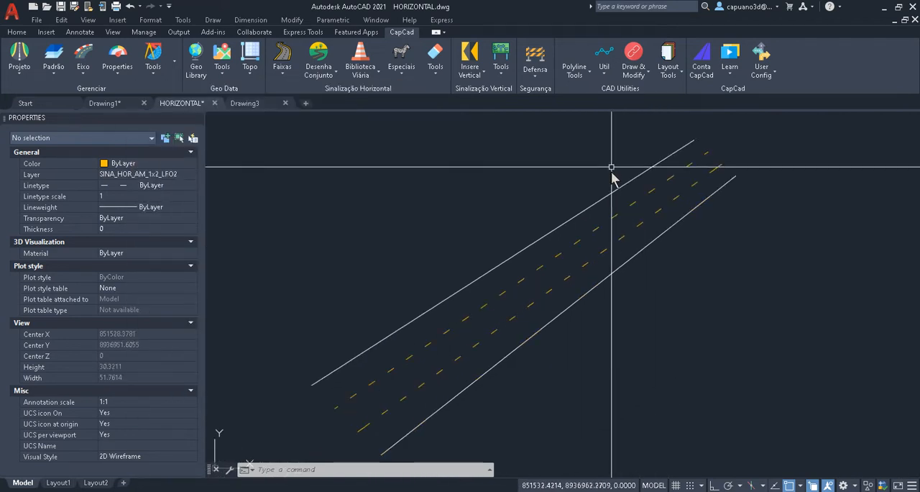
pyautogui.moveTo(611, 177)
pyautogui.mouseDown(button='middle')
pyautogui.moveTo(511, 287)
pyautogui.moveTo(556, 241)
pyautogui.mouseUp(button='middle')
pyautogui.click(468, 327)
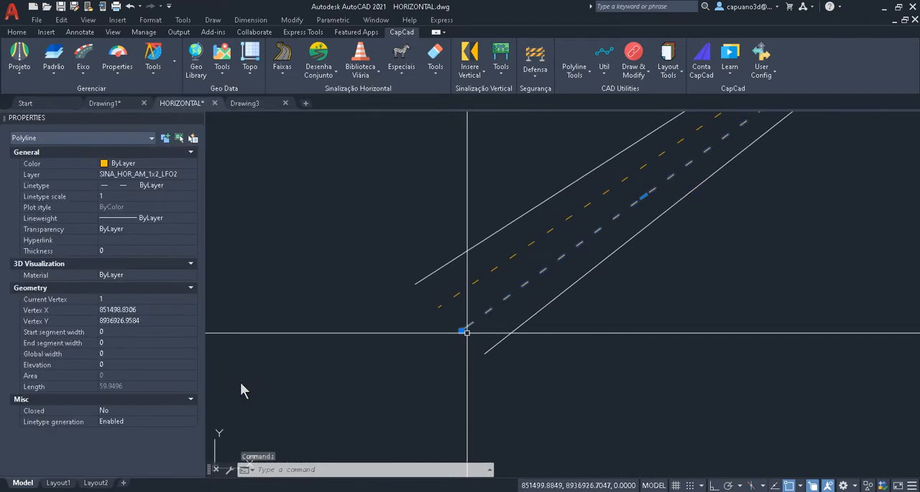
pyautogui.moveTo(716, 169)
pyautogui.mouseDown(button='middle')
pyautogui.moveTo(422, 325)
pyautogui.moveTo(481, 313)
pyautogui.mouseUp(button='middle')
pyautogui.scroll(4, 523, 241)
pyautogui.press('Escape')
pyautogui.moveTo(663, 169); pyautogui.dragTo(574, 232, button='middle')
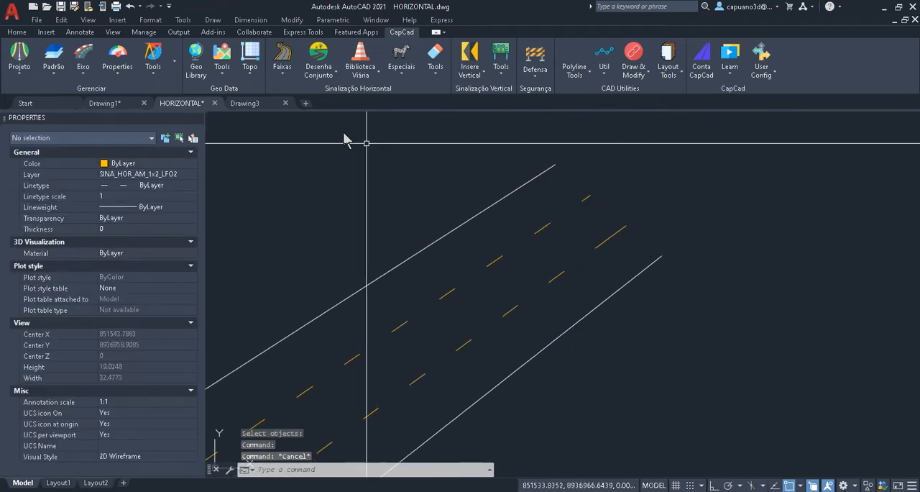
# - Adjust the upper dashed line's spacing with Ajusta Espaçamento anchored at its upper-right end, set its length to 61, and check that length
pyautogui.click(281, 74)
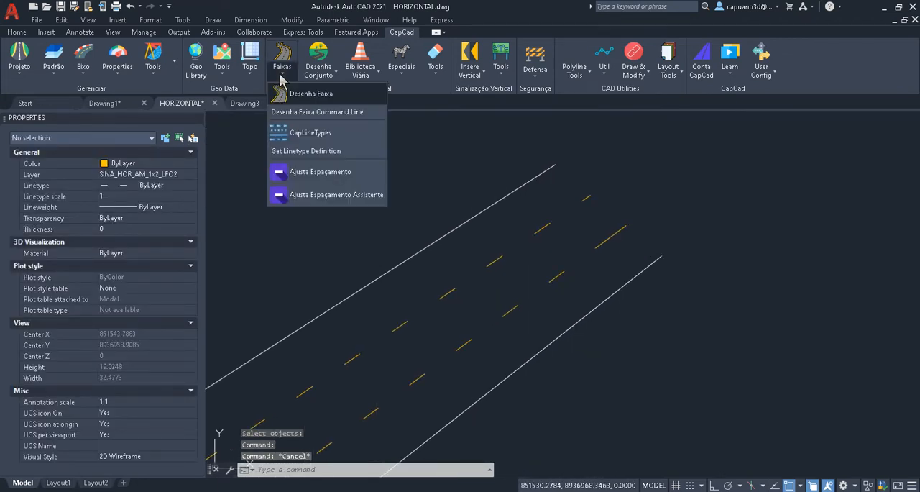
pyautogui.click(340, 173)
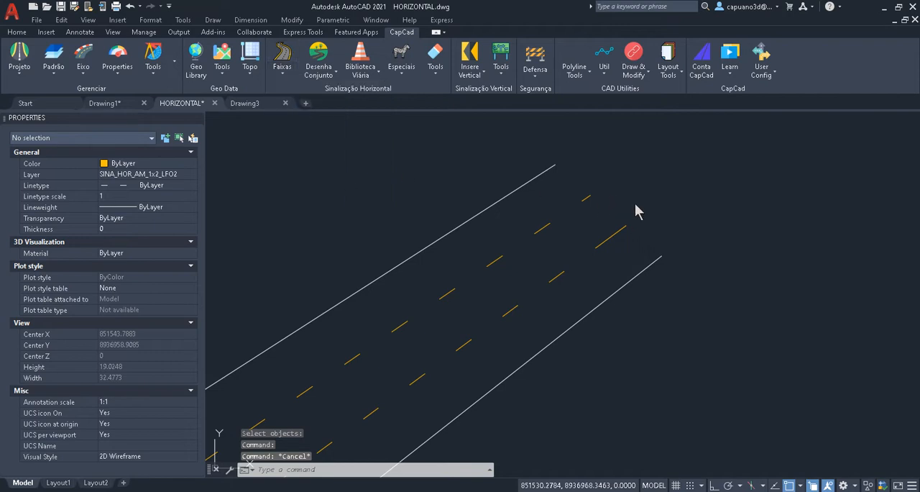
pyautogui.click(587, 200)
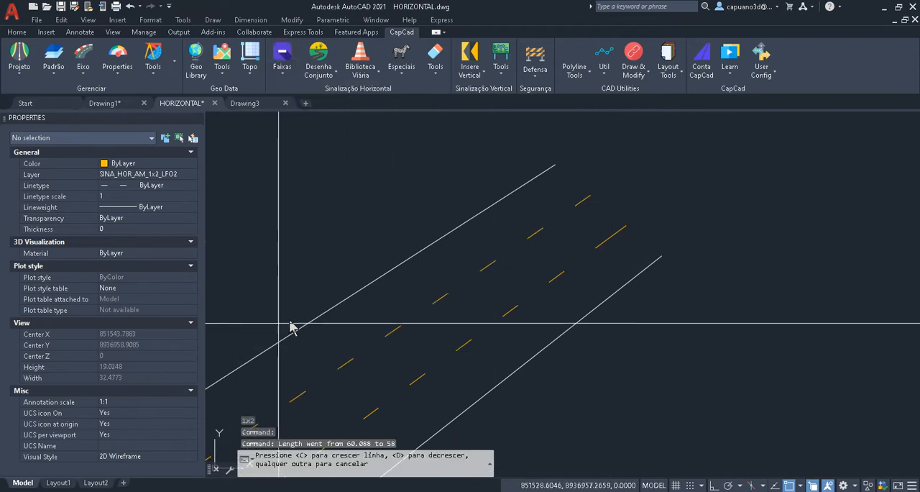
pyautogui.scroll(-6, 305, 322)
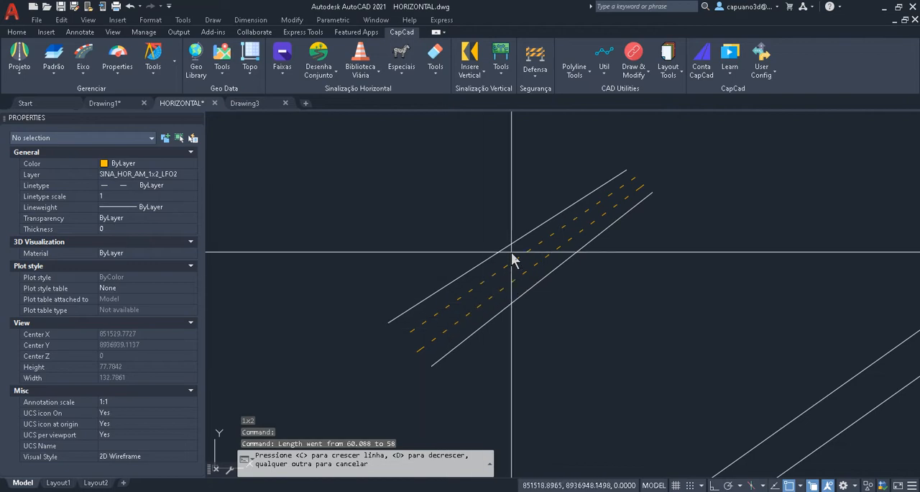
pyautogui.press('c')
pyautogui.press('c')
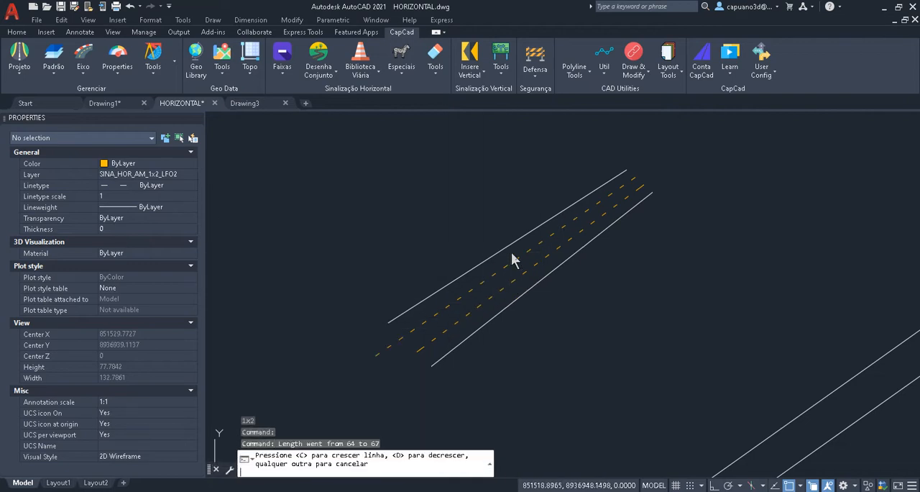
pyautogui.press('d')
pyautogui.press('d')
pyautogui.press('Escape')
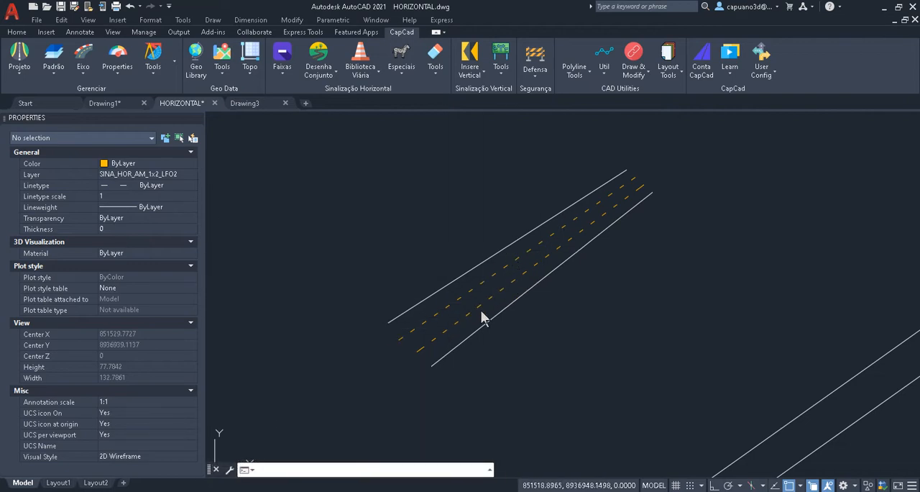
pyautogui.click(437, 312)
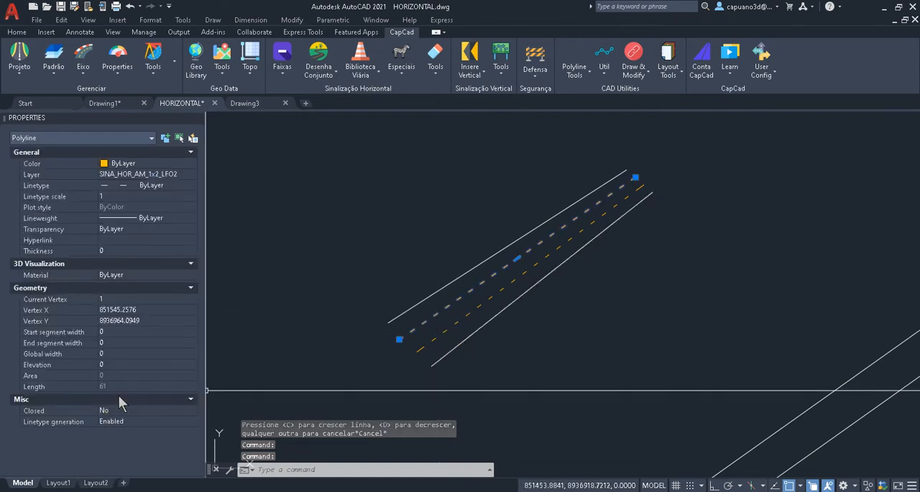
pyautogui.press('Escape')
# - Try Ajusta Espaçamento (AE) on the lower dashed line anchored at its midpoint, growing it to 73, and undo the adjustment
pyautogui.scroll(5, 657, 158)
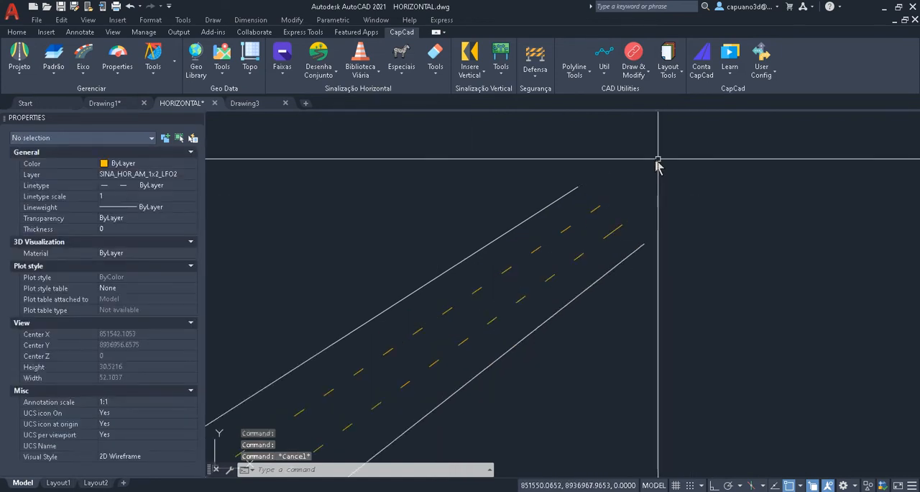
pyautogui.write('ae')
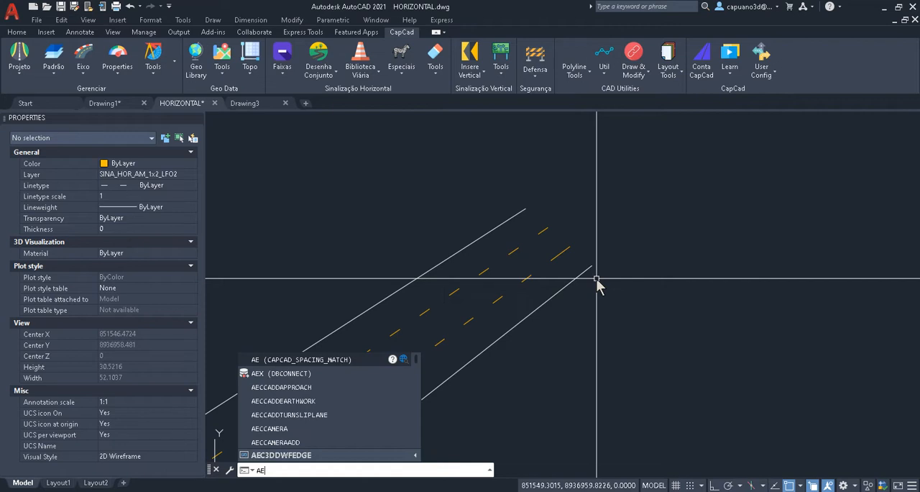
pyautogui.press('Return')
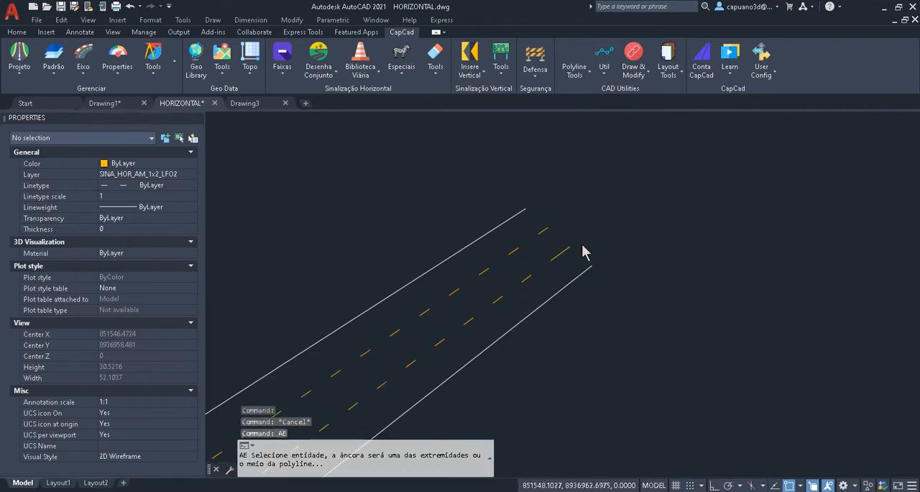
pyautogui.scroll(-5, 584, 251)
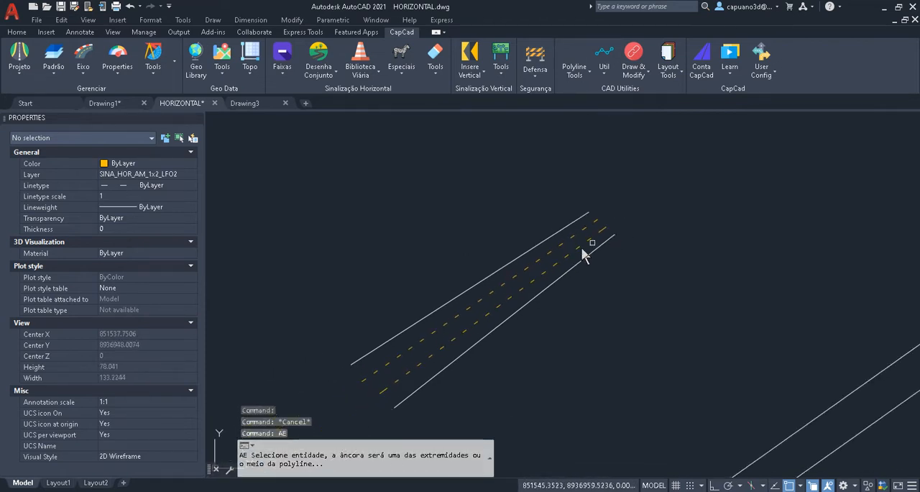
pyautogui.click(495, 308)
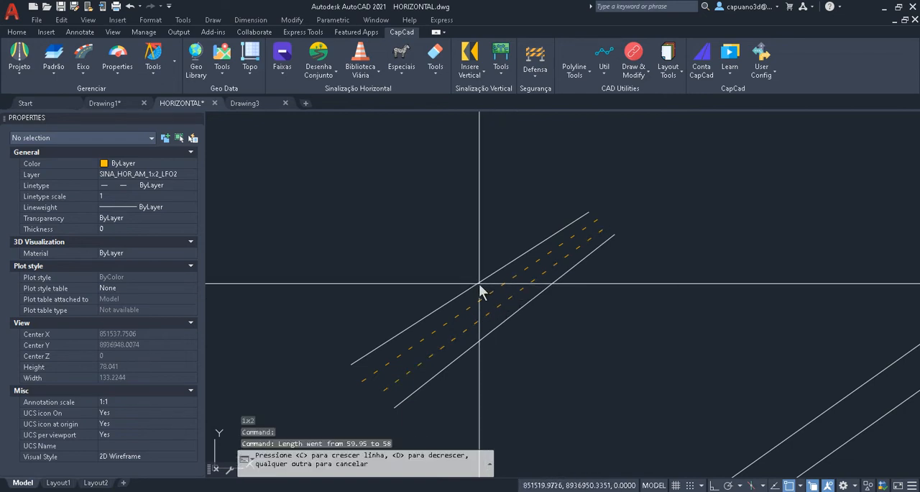
pyautogui.write('ccc')
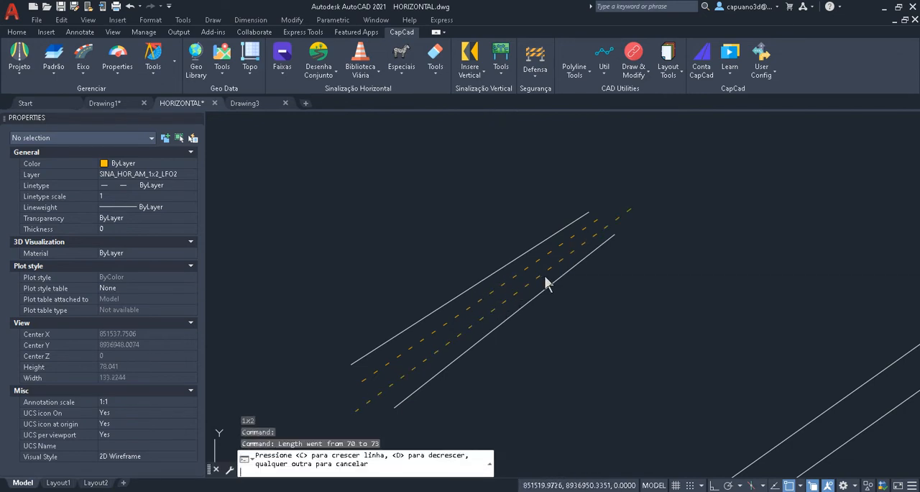
pyautogui.hotkey('ctrl', 'z')
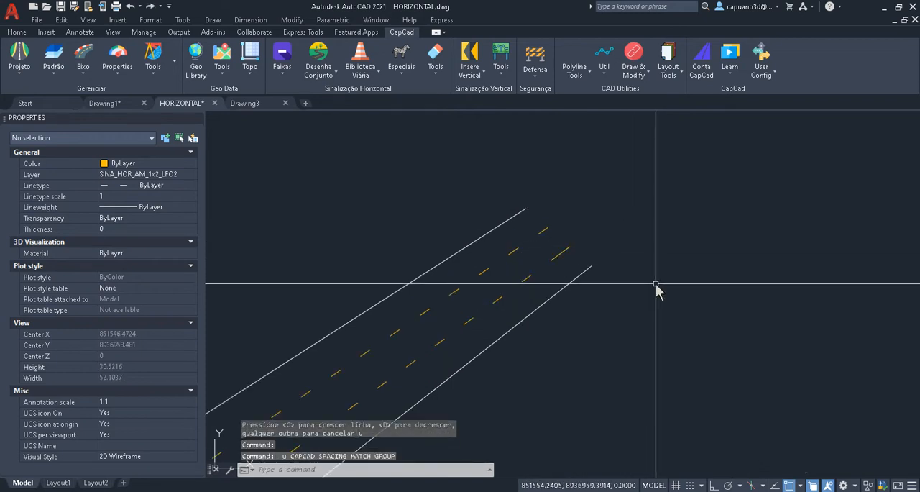
# - Adjust the lower dashed line's spacing with AE, anchored at its upper-right end, keeping the initial adjusted length of 58
pyautogui.scroll(3, 652, 280)
pyautogui.press('Return')
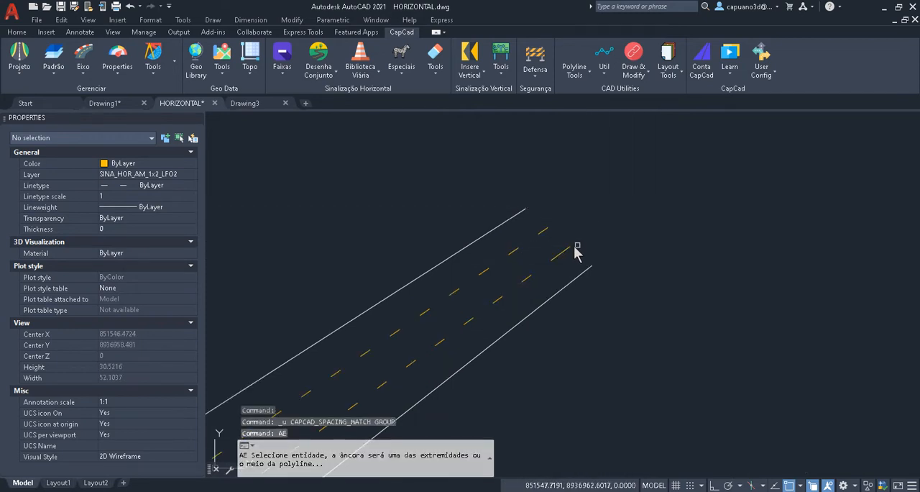
pyautogui.click(571, 252)
pyautogui.press('Escape')
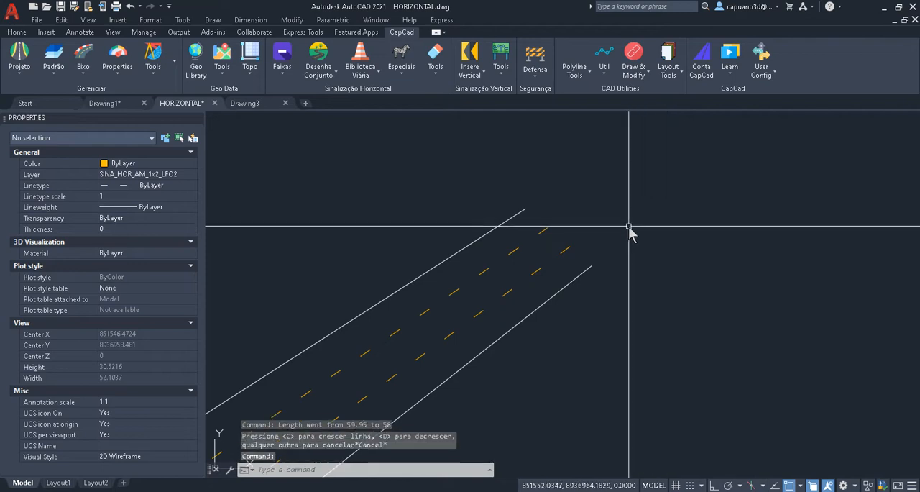
# - Start Desenha Faixa (DF) and pick the distance between the lower-left ends of the two long parallel lines as the offset
pyautogui.scroll(-3, 689, 280)
pyautogui.scroll(-4, 683, 263)
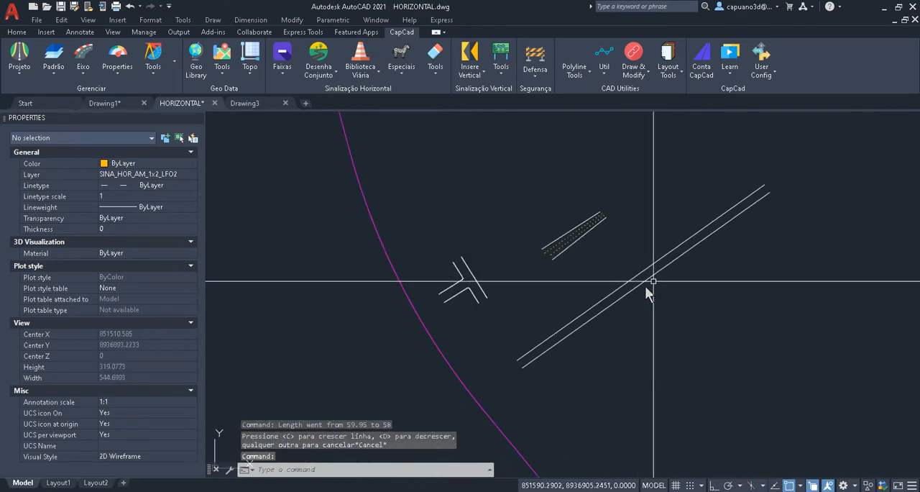
pyautogui.scroll(3, 609, 297)
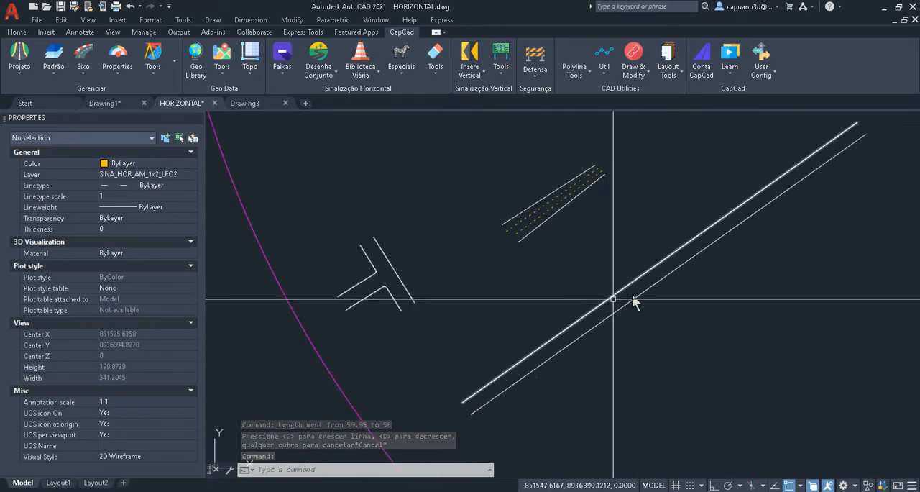
pyautogui.write('df')
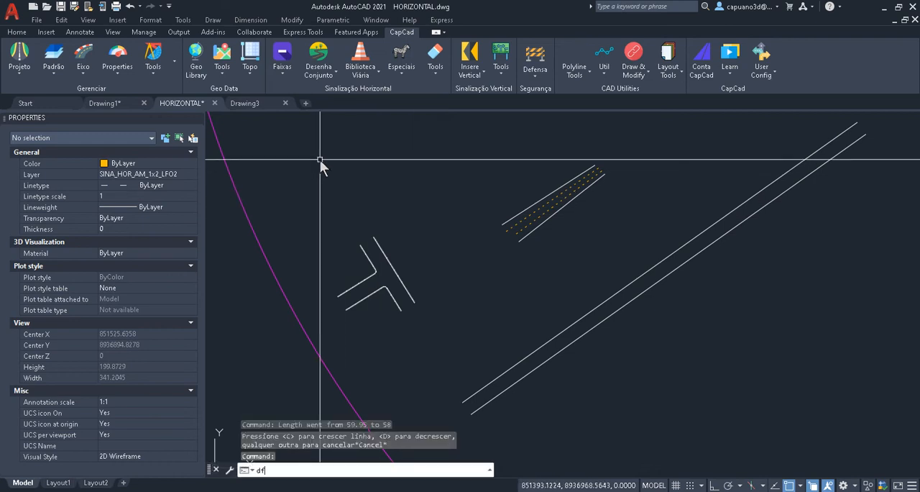
pyautogui.press('Return')
pyautogui.moveTo(497, 83); pyautogui.dragTo(414, 96)
pyautogui.moveTo(638, 307); pyautogui.dragTo(740, 276, button='middle')
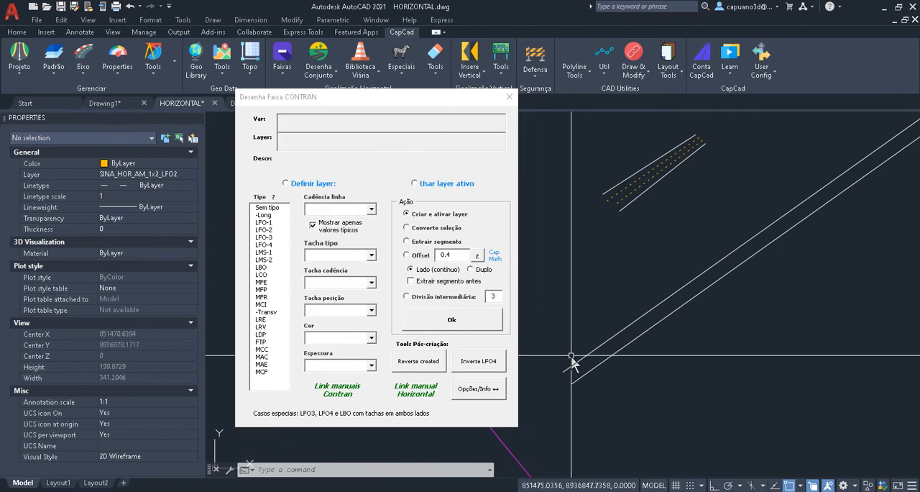
pyautogui.scroll(3, 571, 359)
pyautogui.scroll(3, 588, 318)
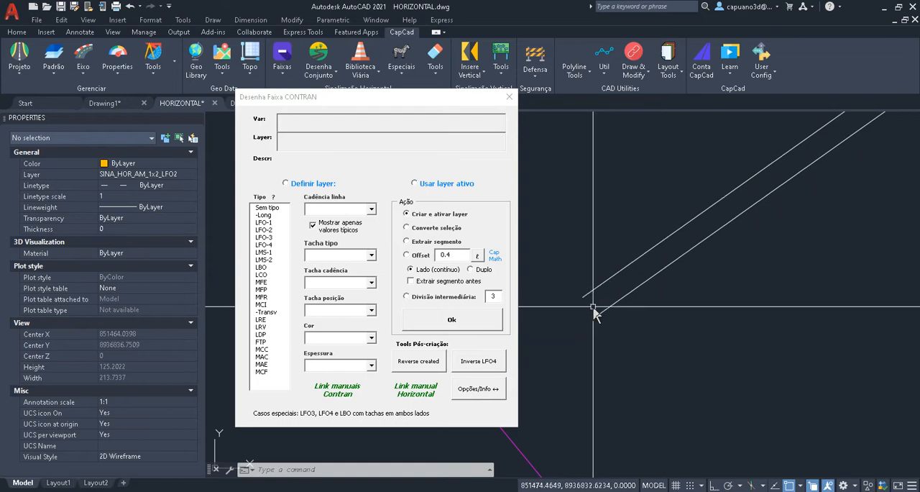
pyautogui.click(477, 257)
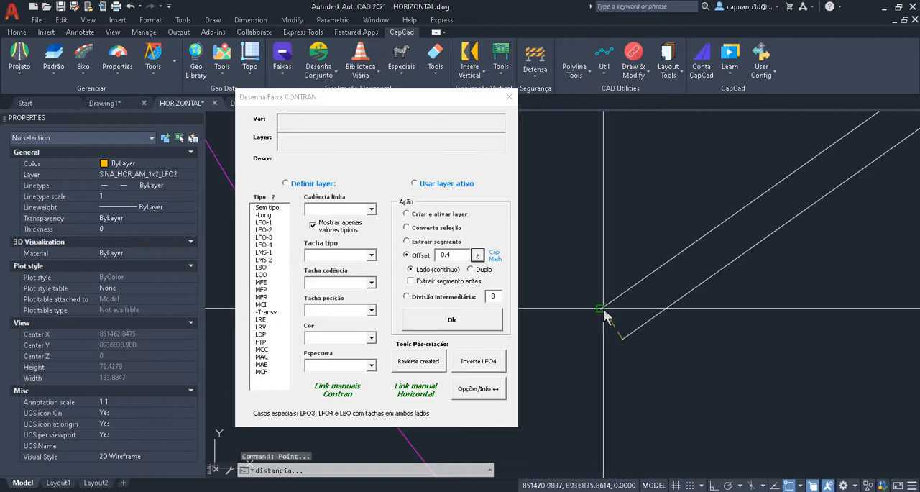
pyautogui.click(603, 311)
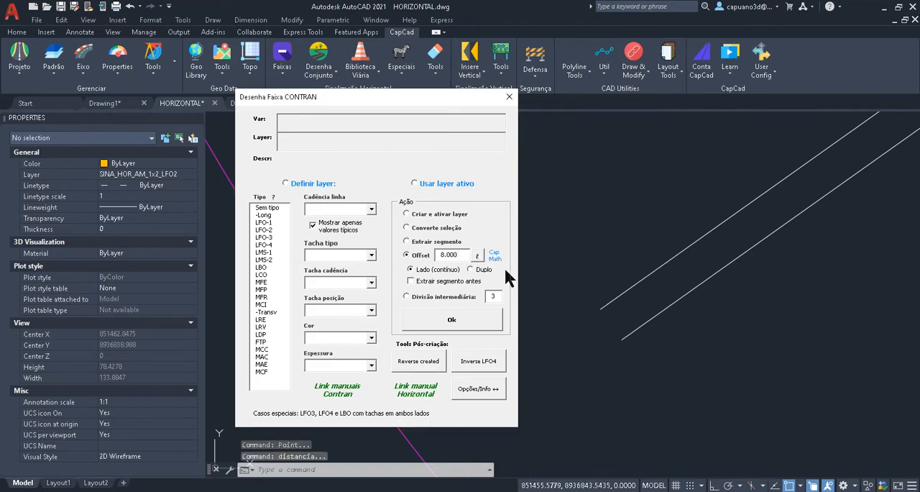
# - Set the offset to one third of the picked road width by entering 8.000/3
pyautogui.press('BackSpace')
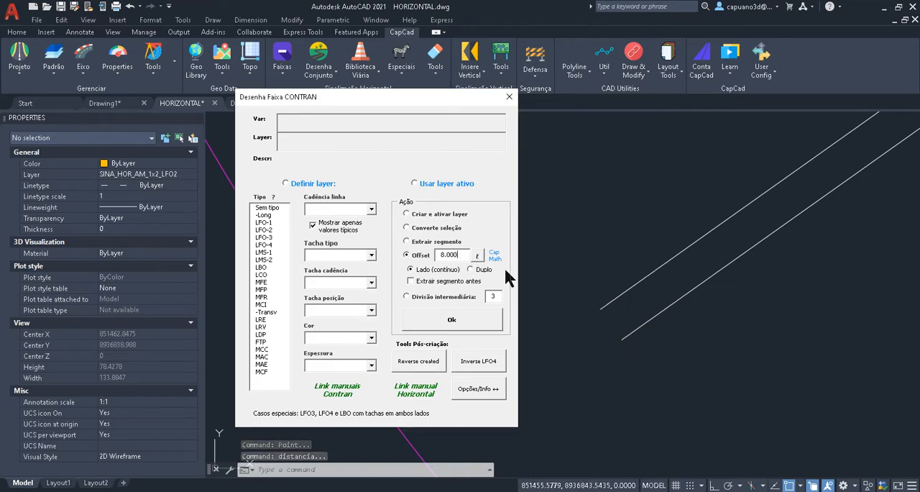
pyautogui.write('?')
pyautogui.press('BackSpace')
pyautogui.write('/')
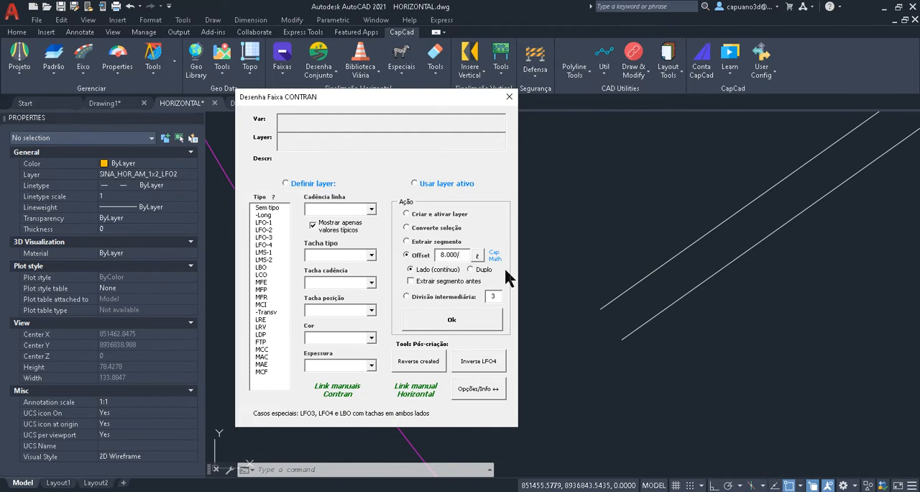
pyautogui.write('3')
pyautogui.press('Tab')
# - Choose Definir layer with line type LMS-1 for the offset lines
pyautogui.click(447, 320)
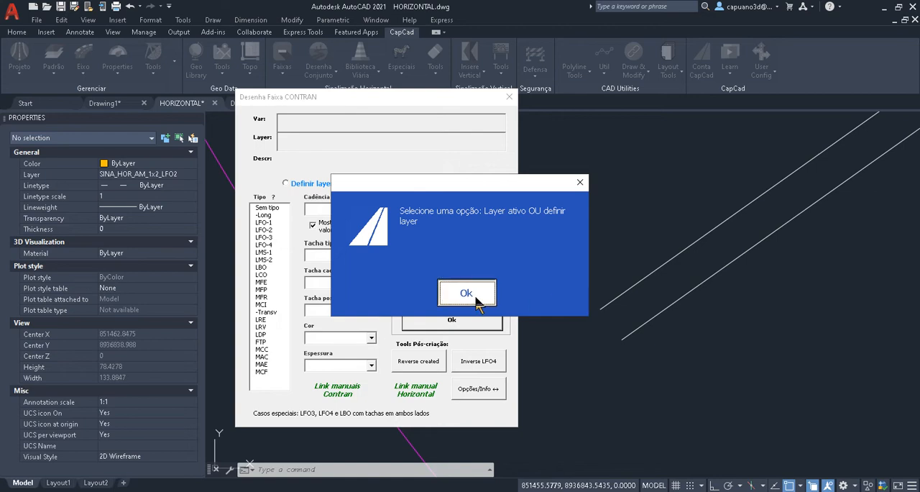
pyautogui.click(467, 293)
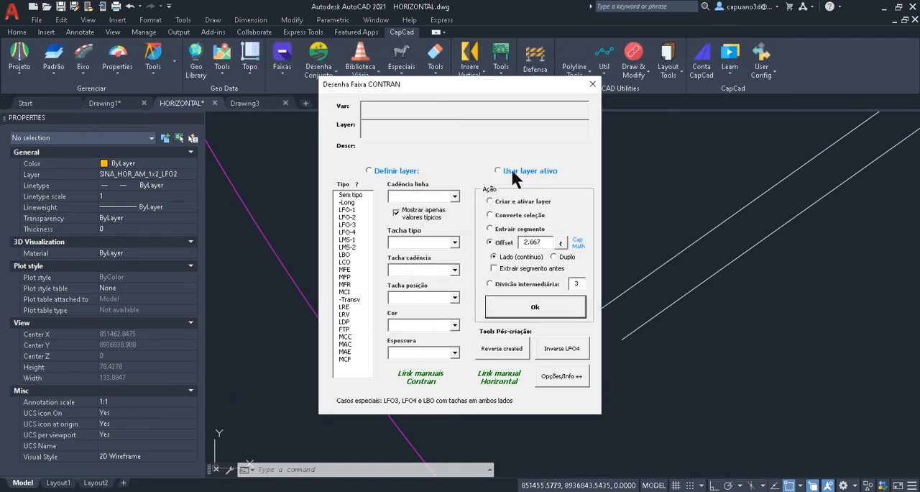
pyautogui.click(402, 173)
pyautogui.click(348, 240)
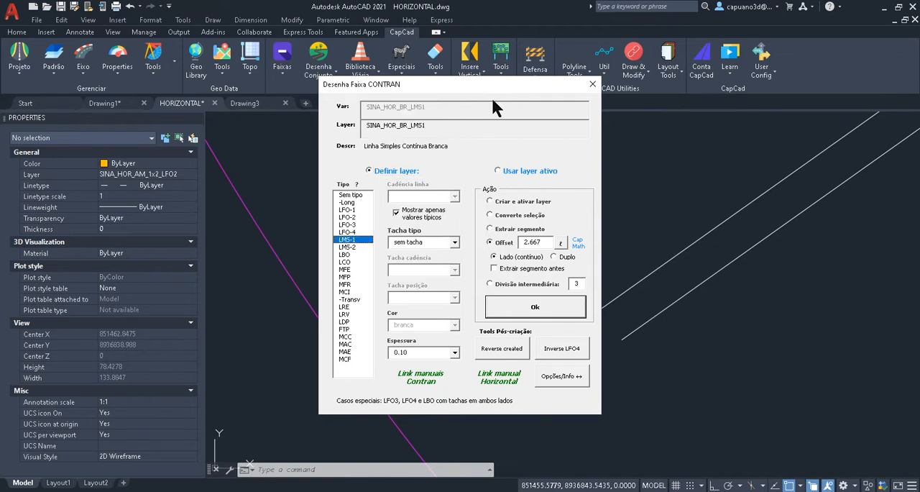
# - Offset two continuous LMS-1 lines at 2.667 spacing between the two long parallel road edges, starting from the lower edge
pyautogui.click(546, 305)
pyautogui.click(624, 243)
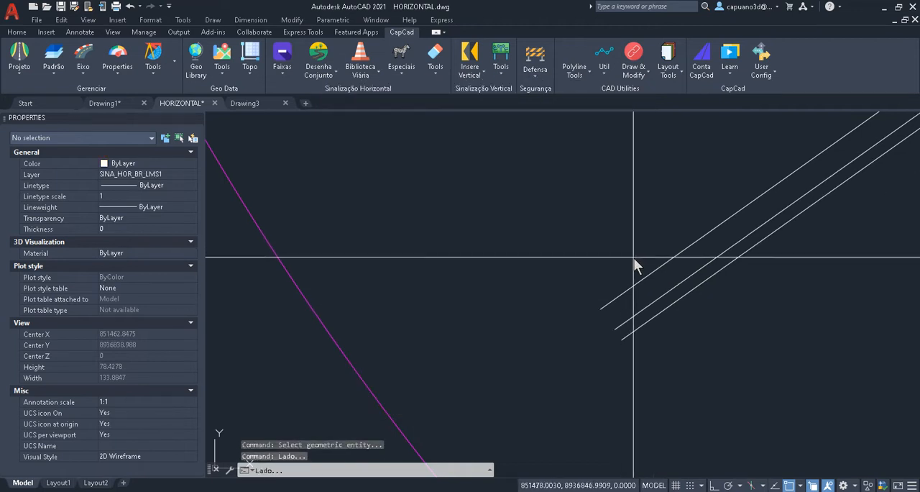
pyautogui.click(558, 196)
pyautogui.scroll(-2, 546, 355)
pyautogui.press('Escape')
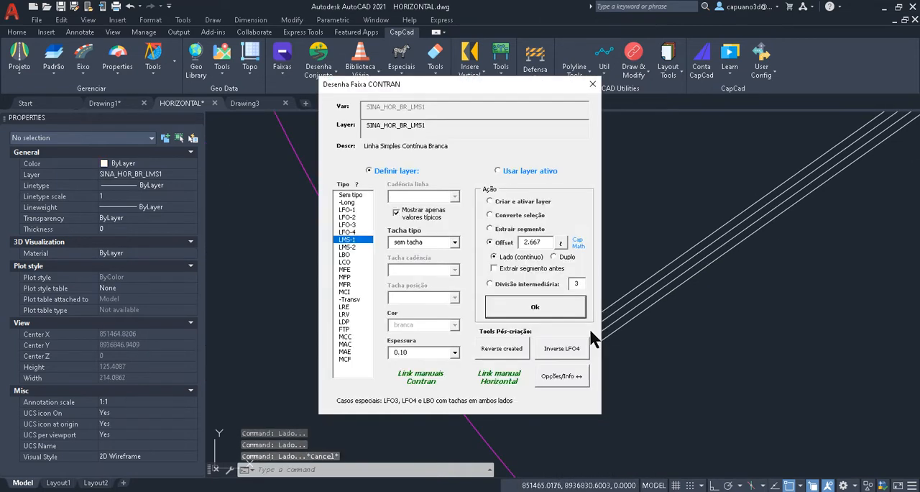
# - Pick the distance between the two edges at the open end of the T-junction's branch road as the offset
pyautogui.moveTo(548, 82); pyautogui.dragTo(274, 81)
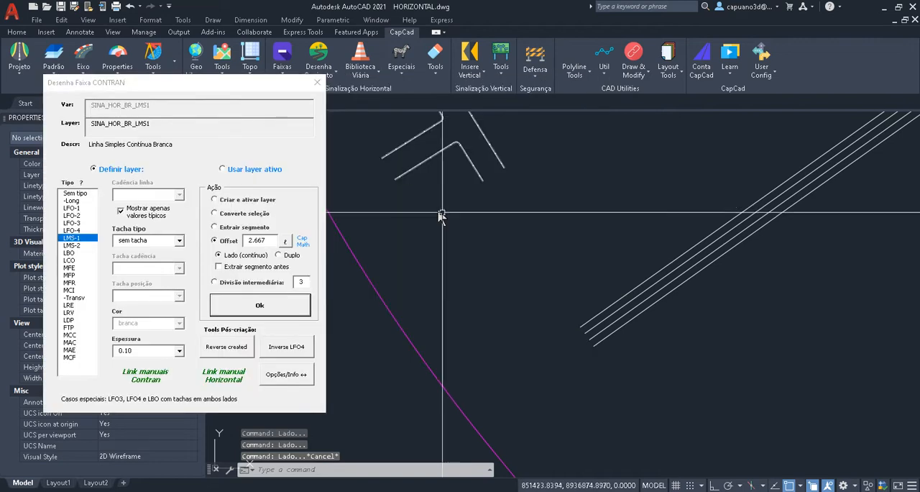
pyautogui.moveTo(432, 194); pyautogui.dragTo(520, 393, button='middle')
pyautogui.press('Escape')
pyautogui.scroll(4, 533, 365)
pyautogui.scroll(2, 530, 329)
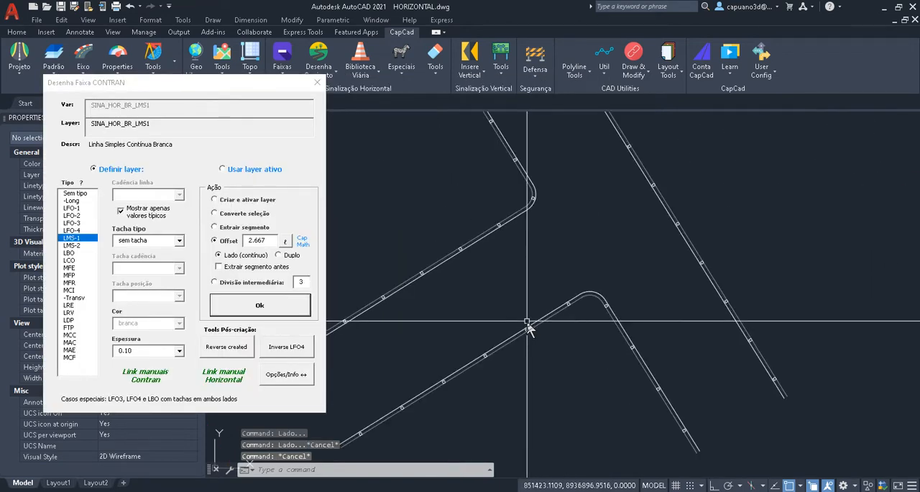
pyautogui.scroll(-2, 526, 317)
pyautogui.moveTo(520, 307); pyautogui.dragTo(532, 260, button='middle')
pyautogui.scroll(-2, 460, 317)
pyautogui.scroll(2, 449, 316)
pyautogui.scroll(2, 544, 242)
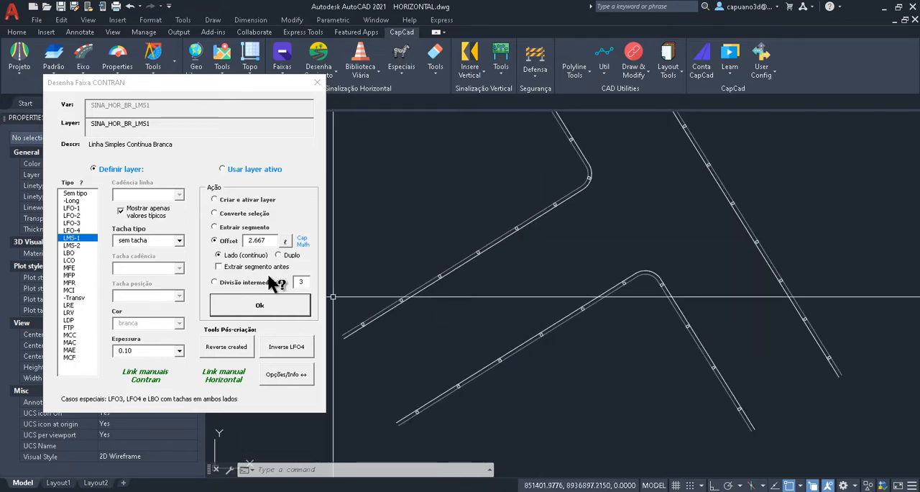
pyautogui.click(286, 240)
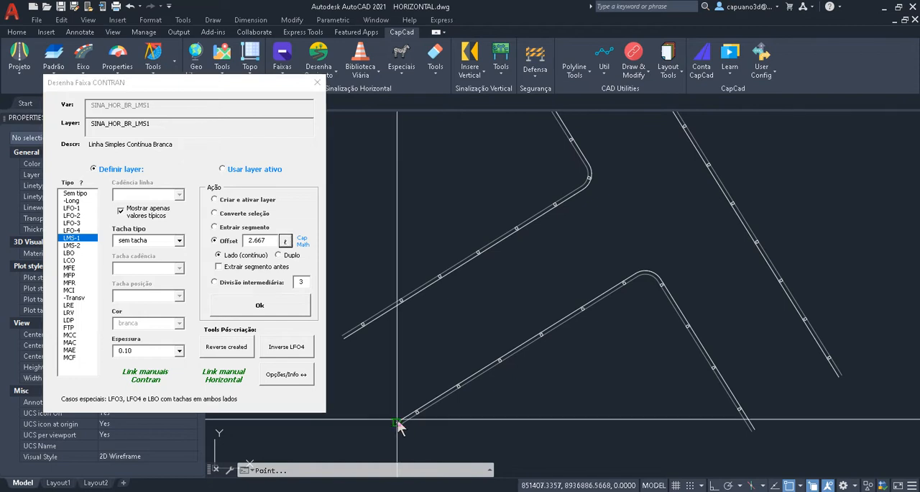
pyautogui.click(395, 422)
pyautogui.click(407, 361)
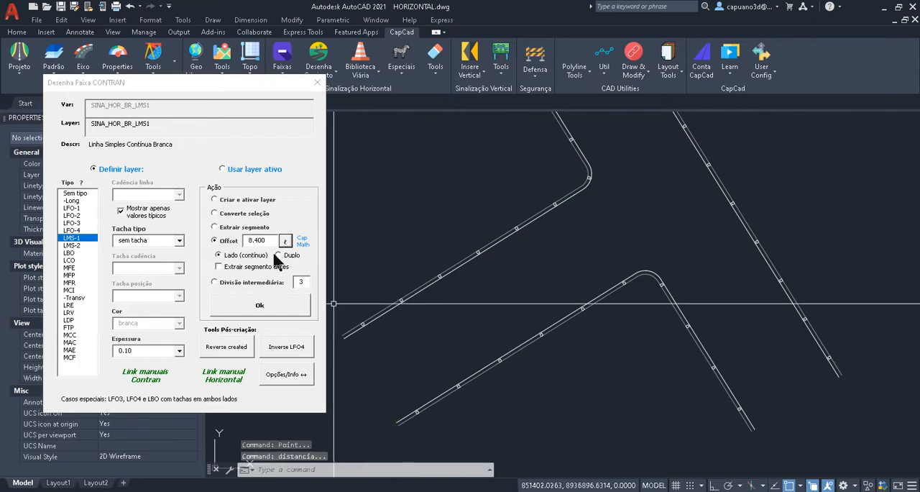
# - Configure the offset as 8.400/3 with line type LFO-2 and enable Extrair segmento antes
pyautogui.press('super+space')
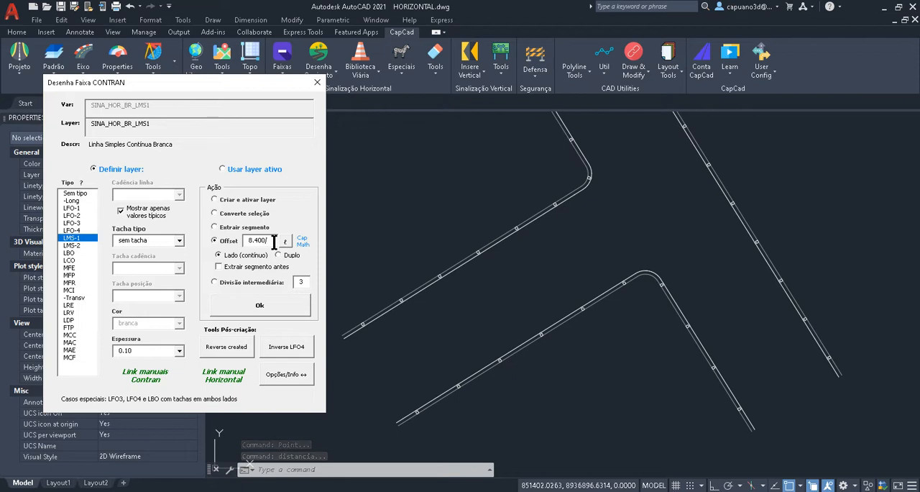
pyautogui.click(299, 243)
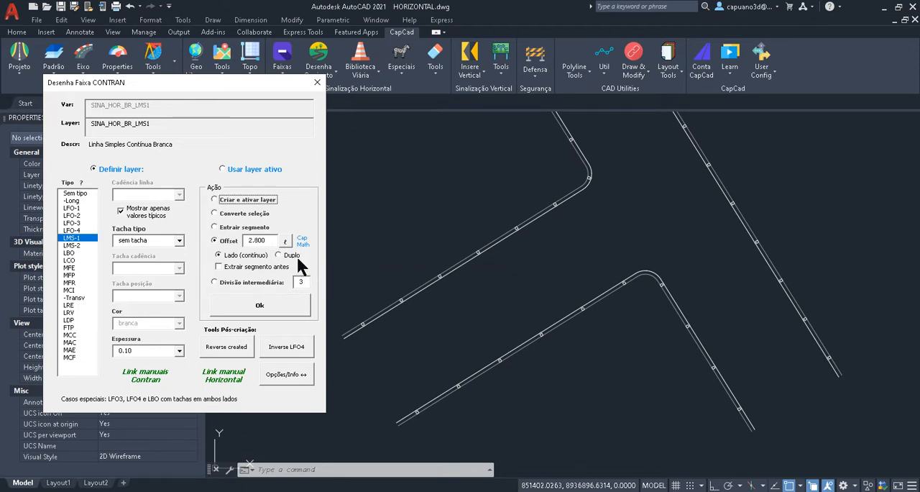
pyautogui.click(72, 216)
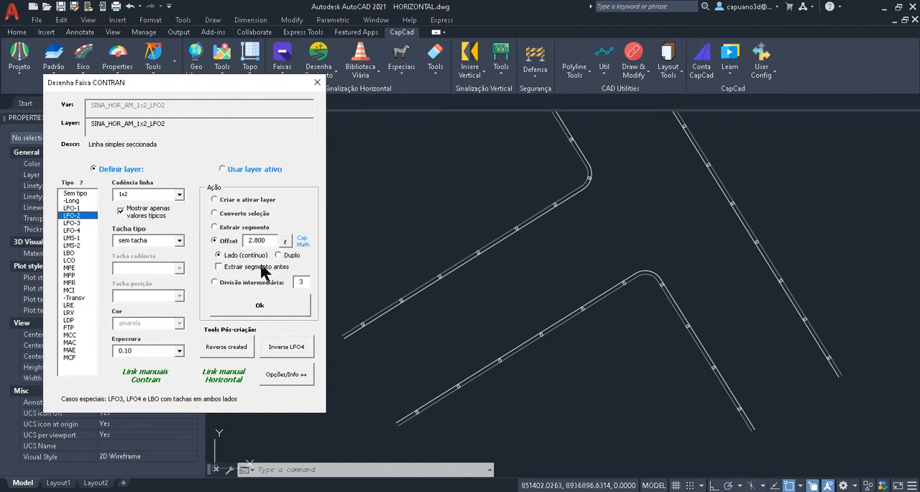
pyautogui.scroll(-3, 603, 161)
pyautogui.moveTo(589, 164); pyautogui.dragTo(595, 232, button='middle')
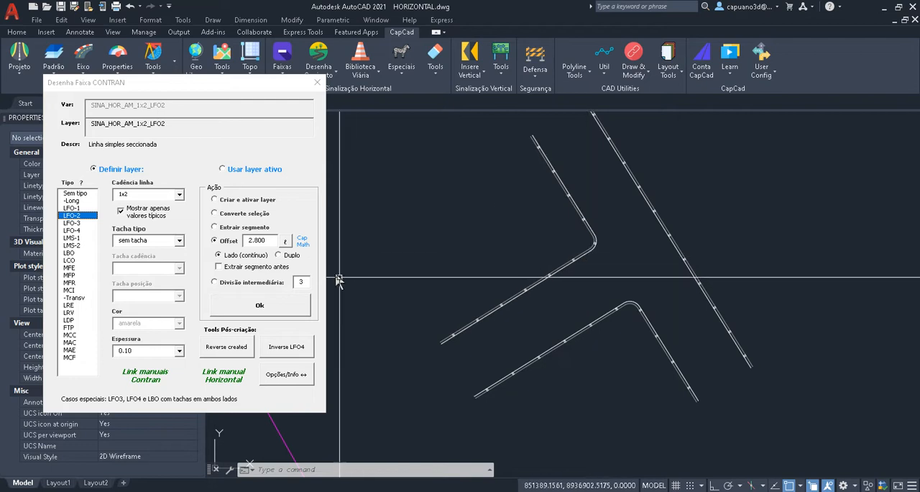
pyautogui.click(240, 266)
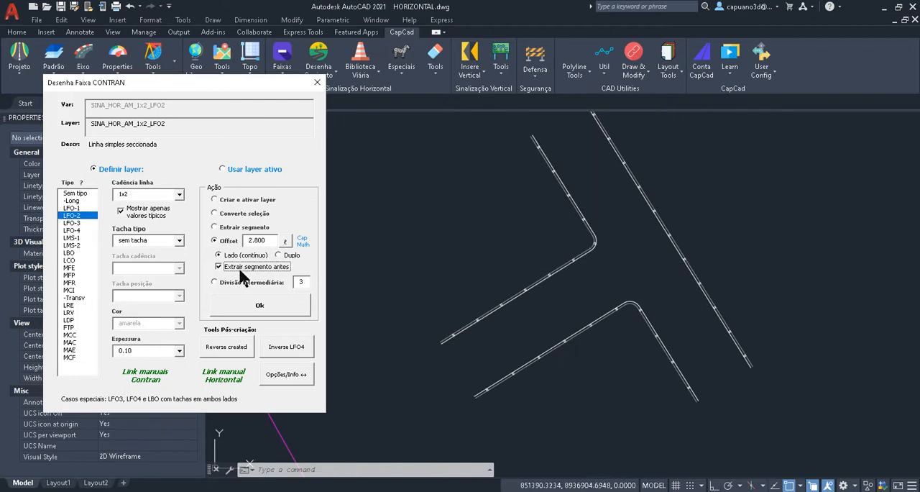
# - Extract the branch road's straight upper edge from the corner curve to its open end and offset two LFO-2 lines into the road
pyautogui.click(275, 305)
pyautogui.scroll(4, 527, 316)
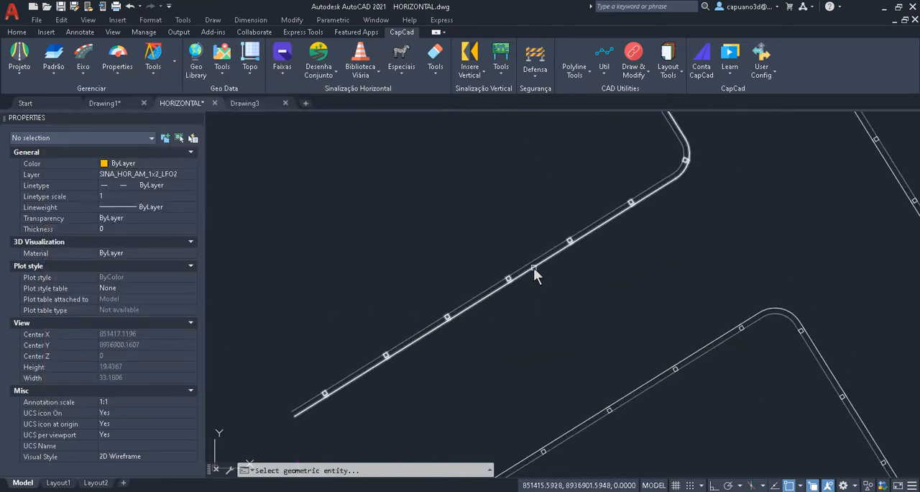
pyautogui.click(533, 268)
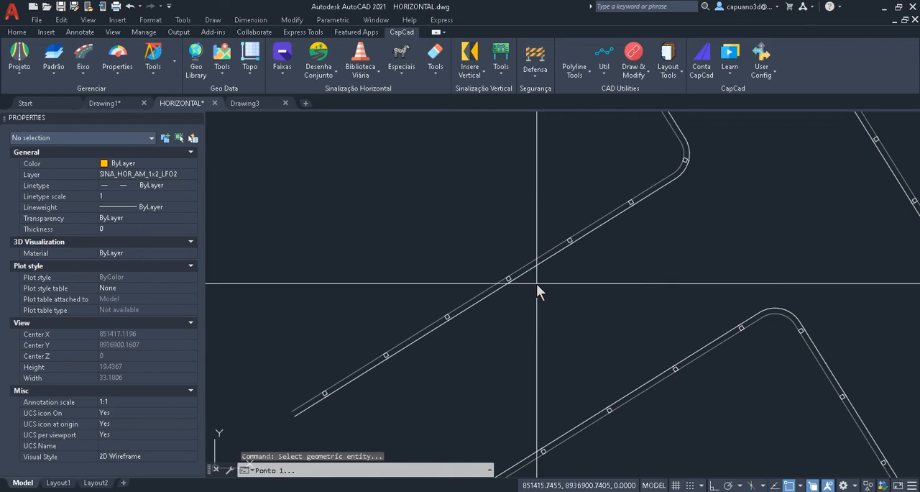
pyautogui.click(643, 207)
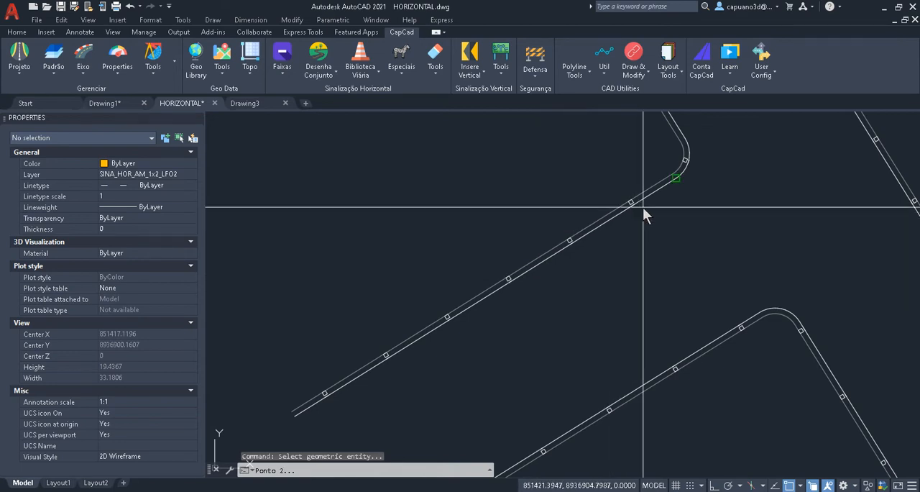
pyautogui.click(314, 412)
pyautogui.scroll(-4, 395, 394)
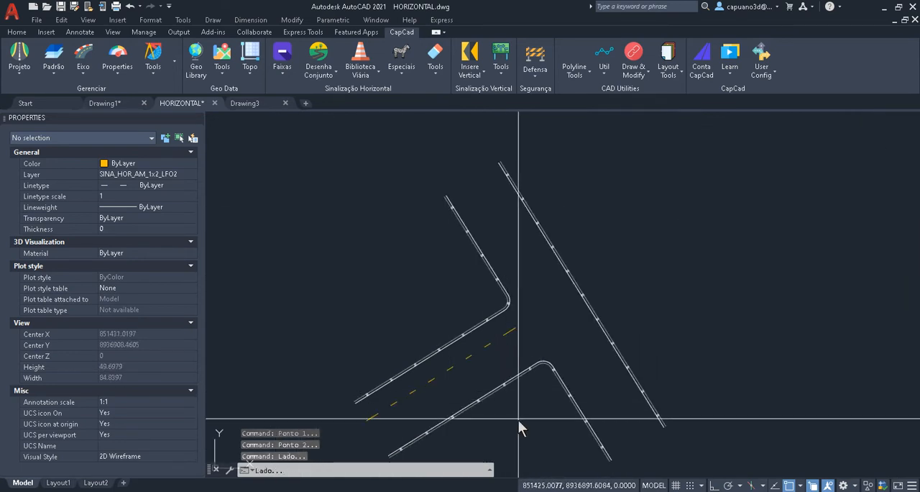
pyautogui.click(496, 314)
pyautogui.press('Escape')
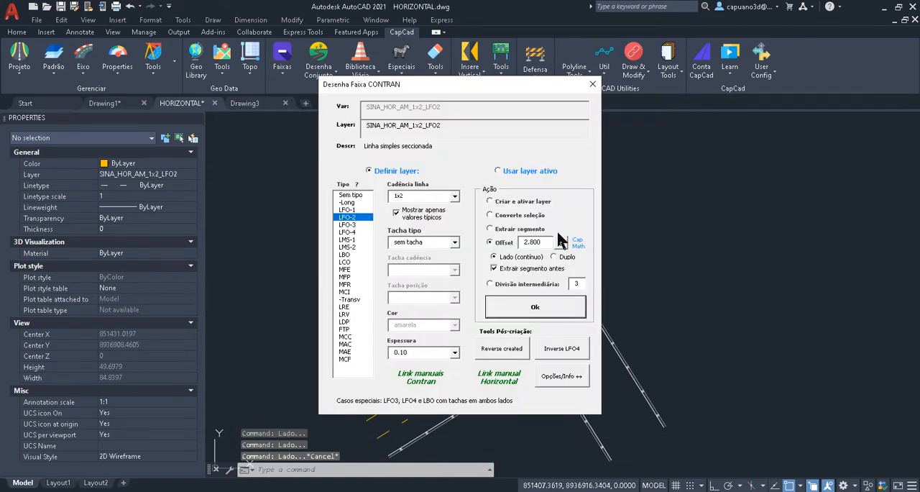
# - Adjust the branch road's upper dashed line spacing with AE, anchored at its upper-right end, keeping the initial adjusted length of 22
pyautogui.moveTo(646, 275); pyautogui.dragTo(893, 226, button='middle')
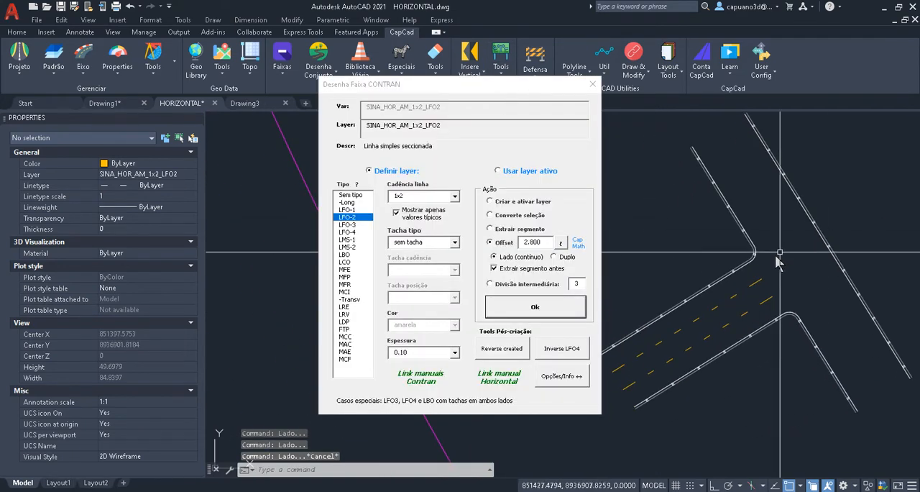
pyautogui.write('ae')
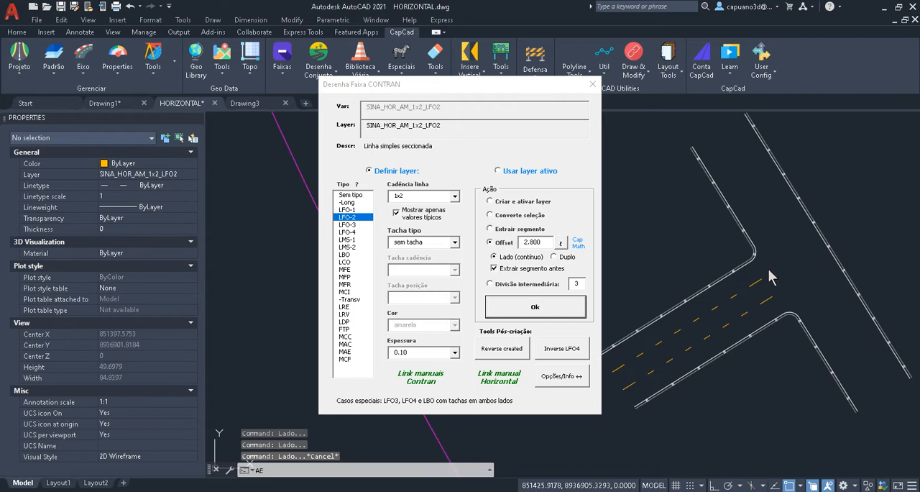
pyautogui.press('Return')
pyautogui.click(760, 286)
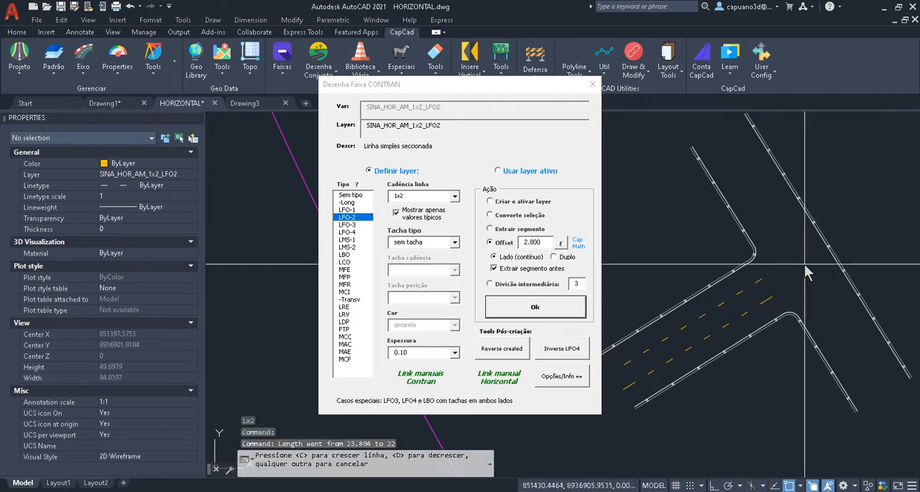
pyautogui.press('Escape')
# - Adjust the branch road's lower dashed line spacing with AE, anchored at its upper-right end, and accept the initial adjustment
pyautogui.write('ae')
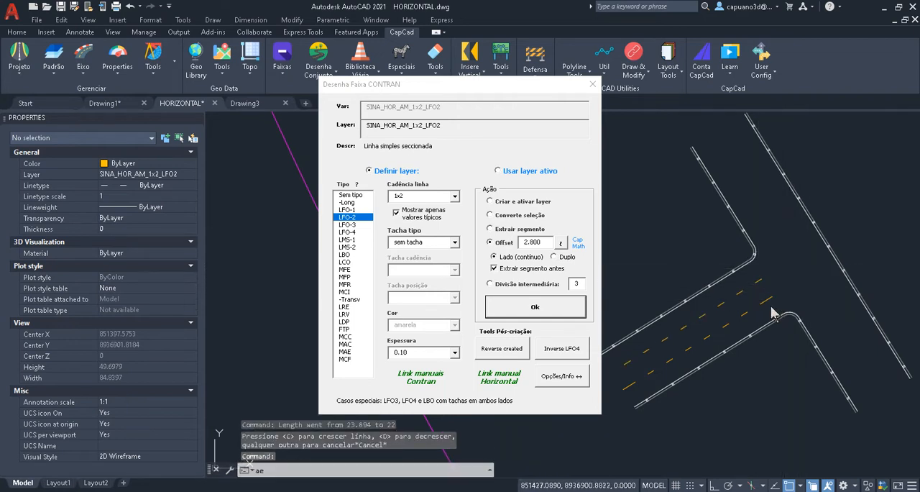
pyautogui.press('Return')
pyautogui.click(765, 301)
pyautogui.press('Escape')
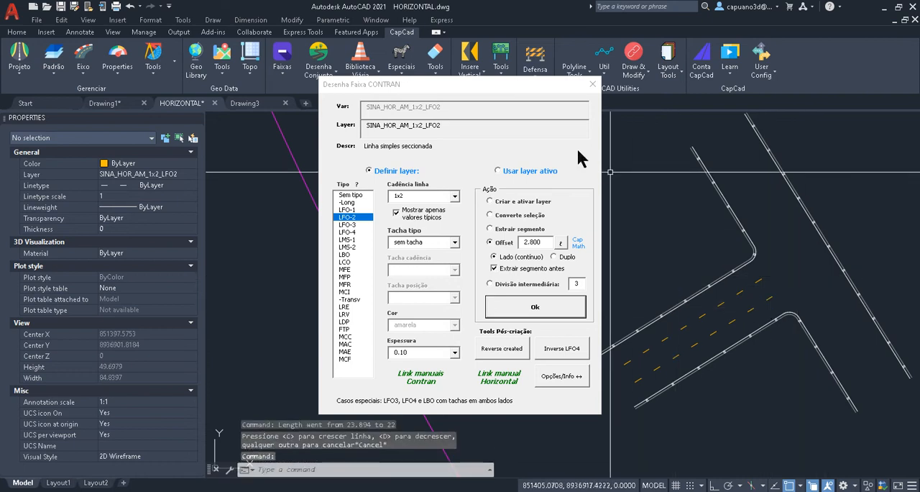
pyautogui.moveTo(538, 84); pyautogui.dragTo(386, 88)
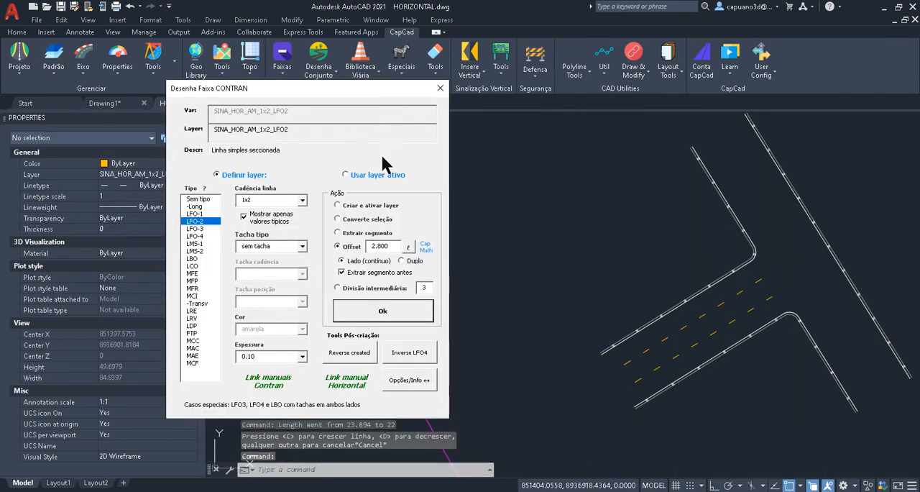
pyautogui.scroll(-4, 628, 219)
pyautogui.moveTo(627, 215)
pyautogui.mouseDown(button='middle')
pyautogui.moveTo(618, 263)
pyautogui.moveTo(481, 378)
pyautogui.mouseUp(button='middle')
pyautogui.scroll(2, 663, 331)
pyautogui.write('k')
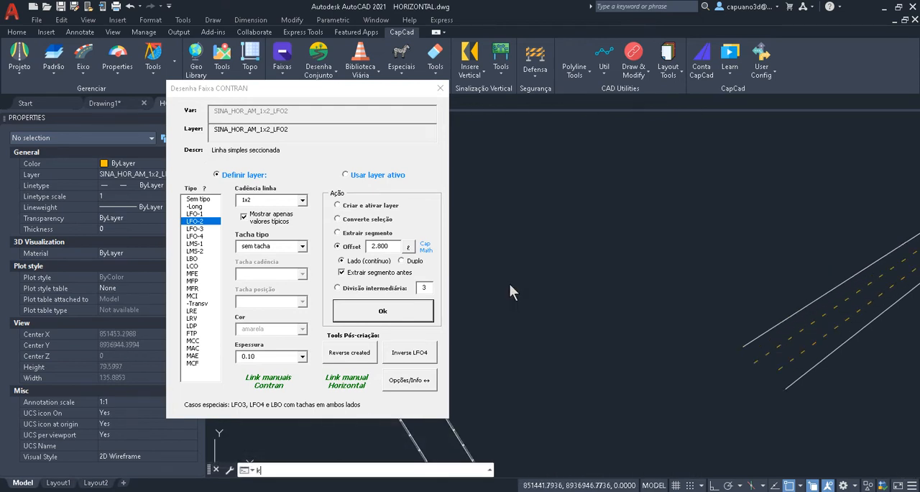
pyautogui.press('Return')
pyautogui.press('Escape')
pyautogui.write('l')
pyautogui.press('Return')
pyautogui.click(520, 358)
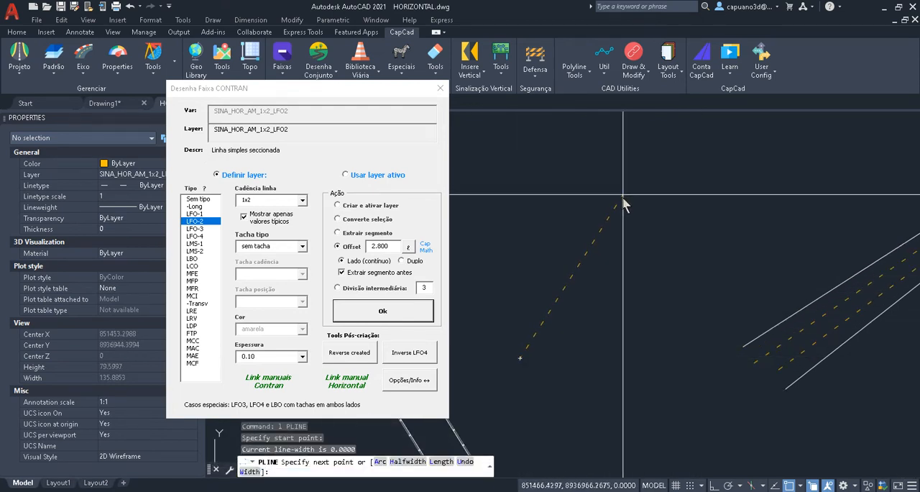
pyautogui.press('Escape')
pyautogui.press('Escape')
# - Move the Desenha Faixa dialog aside and make layer 0 the current layer
pyautogui.moveTo(267, 97); pyautogui.dragTo(386, 106)
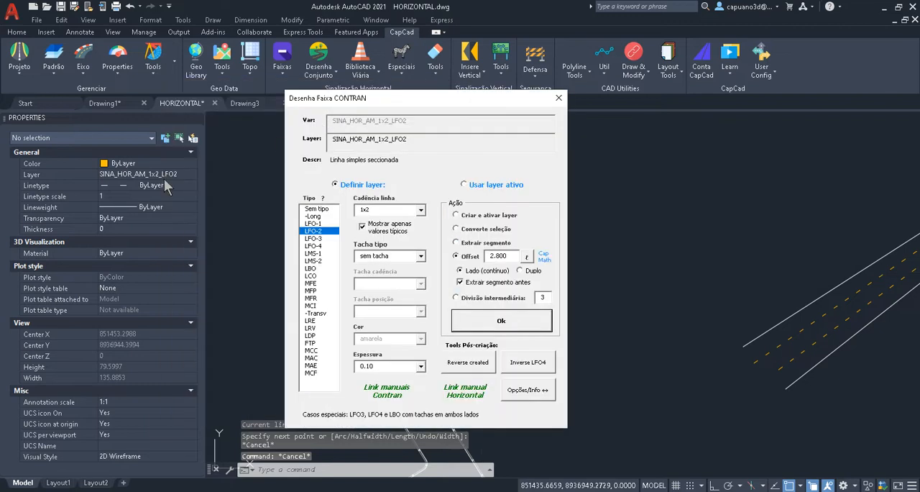
pyautogui.click(191, 174)
pyautogui.scroll(3, 198, 198)
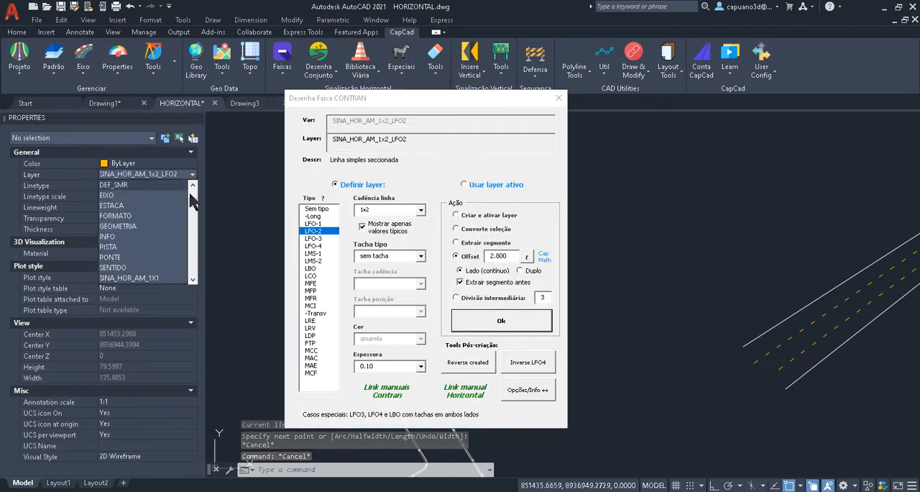
pyautogui.click(115, 184)
# - Draw a two-segment polyline in the empty area above the dashed road, rising diagonally and continuing horizontally
pyautogui.write('pl')
pyautogui.press('Return')
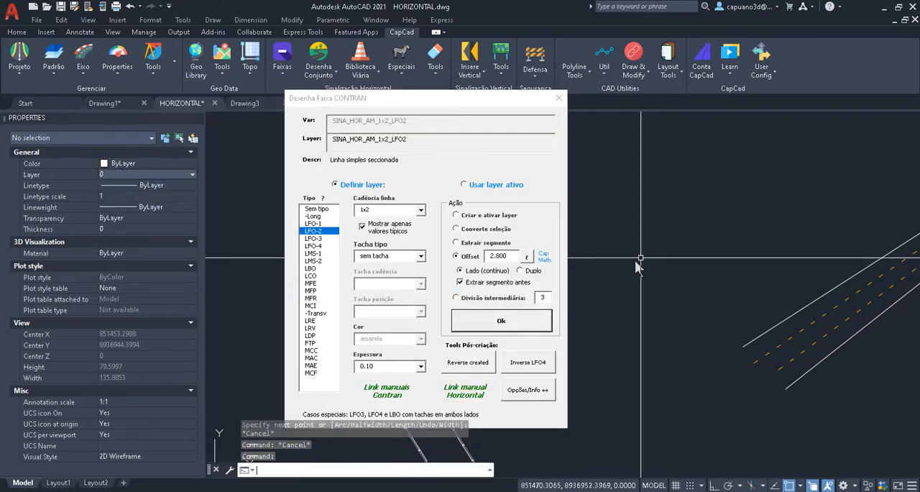
pyautogui.click(644, 254)
pyautogui.click(705, 207)
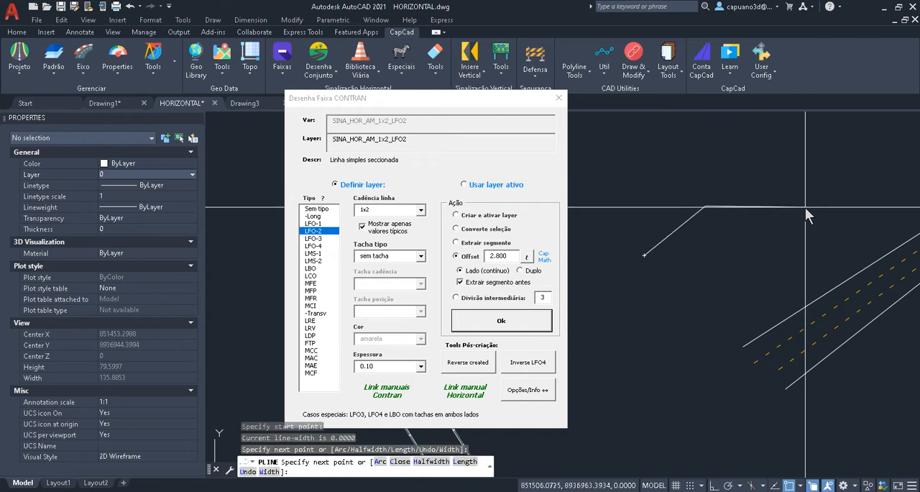
pyautogui.click(805, 206)
pyautogui.press('Return')
pyautogui.write('f')
pyautogui.press('Return')
pyautogui.scroll(2, 700, 228)
pyautogui.press('Escape')
pyautogui.press('Escape')
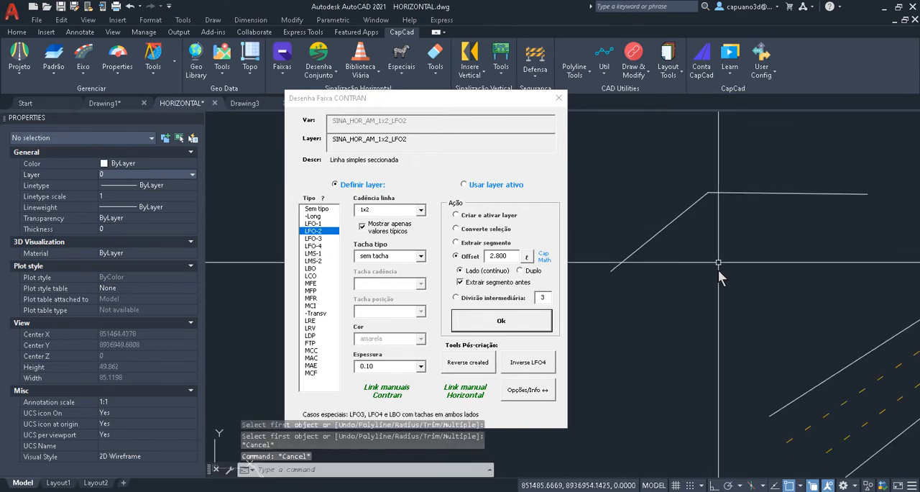
# - Fillet the corner between the new polyline's diagonal and horizontal segments with radius 5
pyautogui.write('f')
pyautogui.press('Return')
pyautogui.write('r')
pyautogui.press('Return')
pyautogui.write('5')
pyautogui.press('Return')
pyautogui.click(702, 197)
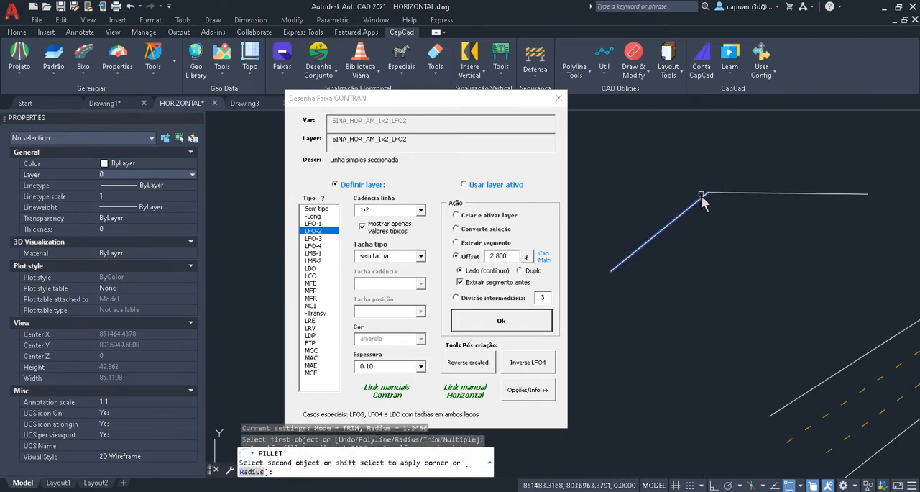
pyautogui.click(723, 194)
pyautogui.press('Escape')
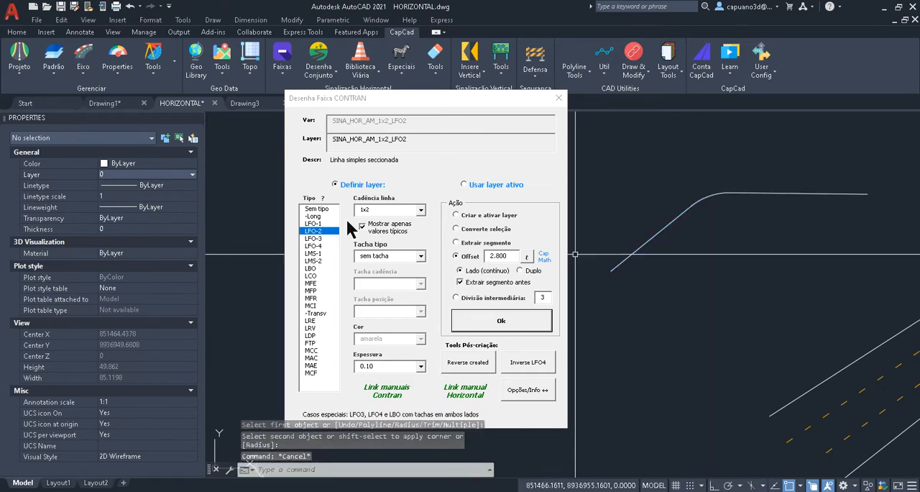
# - Configure line type LFO-3 with tacha mono at cadence 8 and choose Converte seleção as the action
pyautogui.click(315, 238)
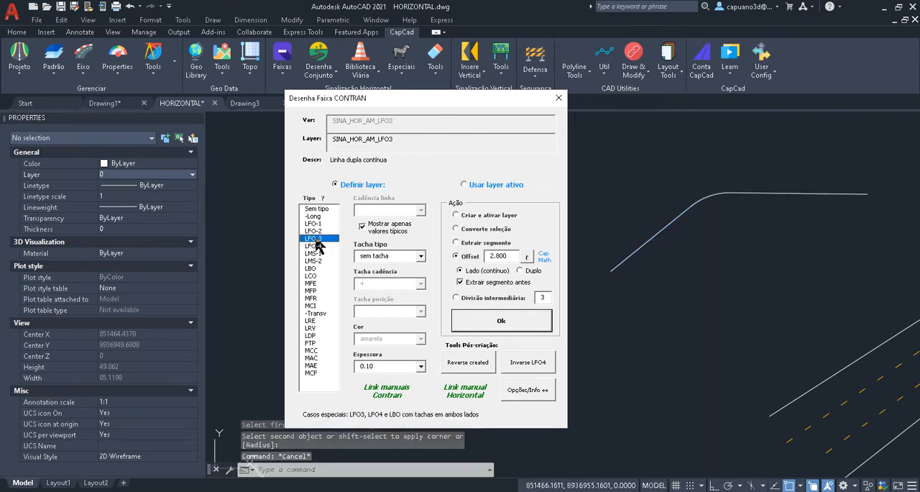
pyautogui.click(421, 257)
pyautogui.click(383, 281)
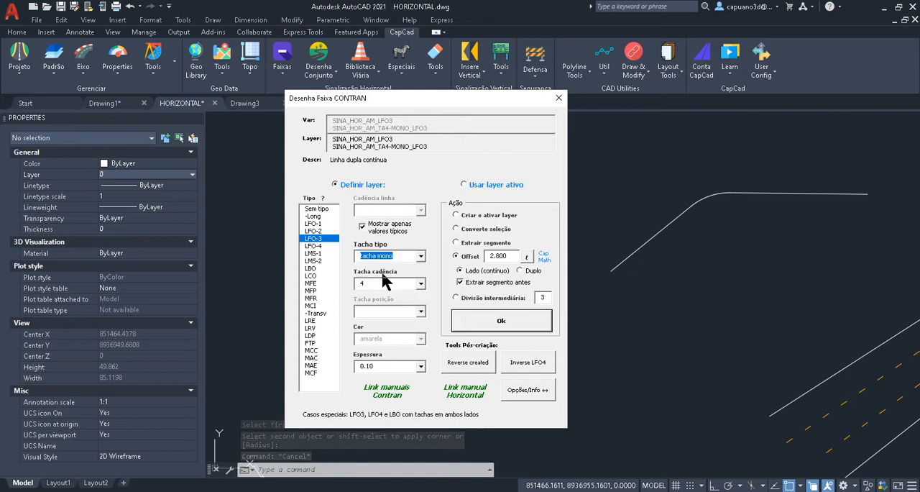
pyautogui.click(421, 285)
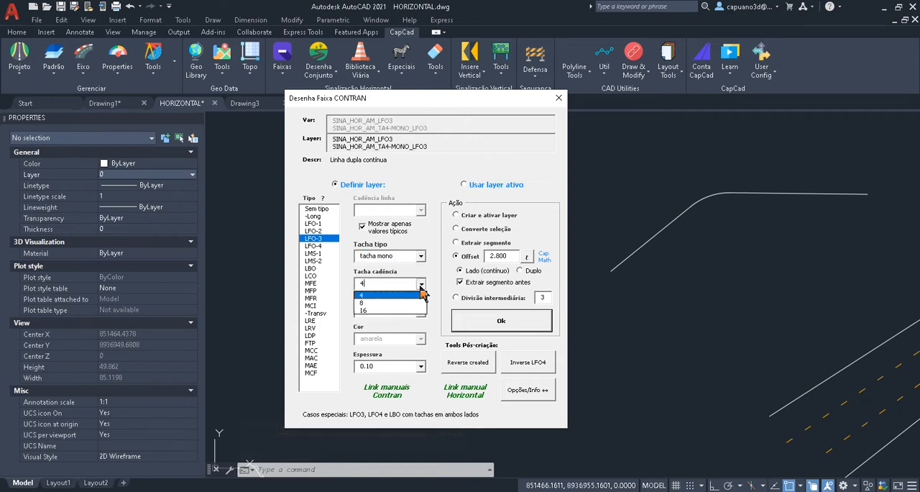
pyautogui.click(367, 303)
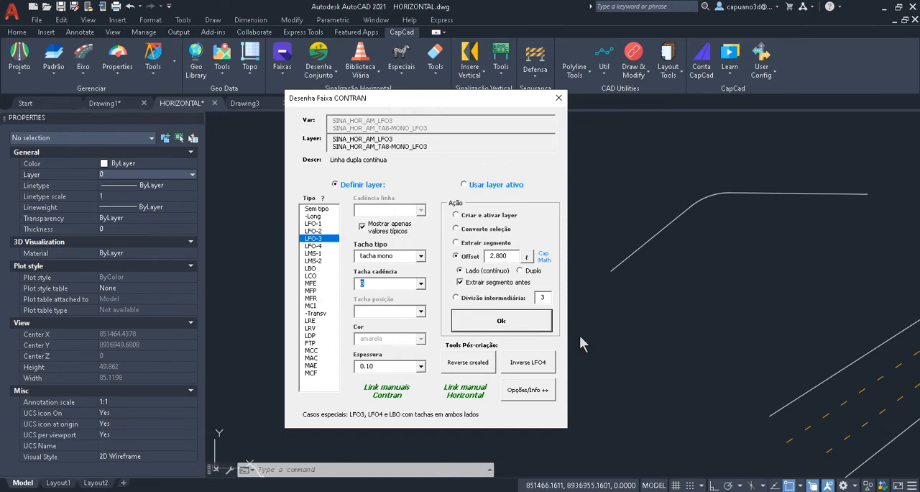
pyautogui.click(475, 234)
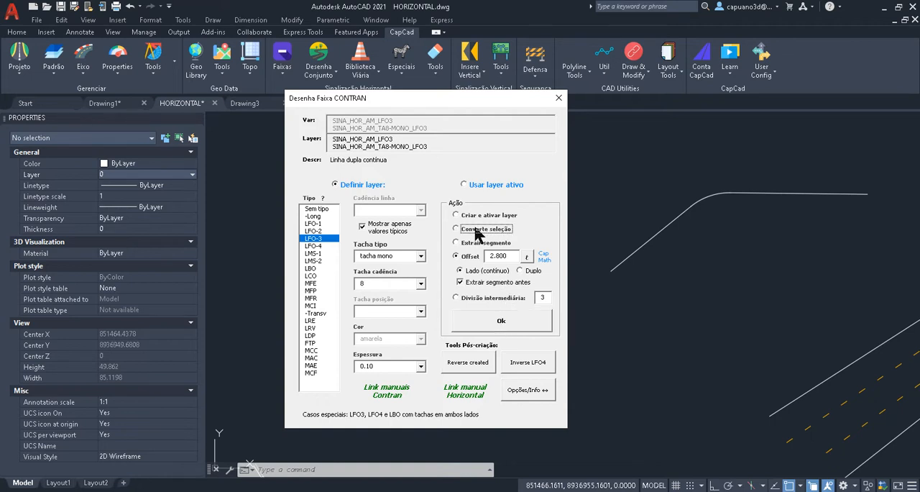
# - Convert the filleted polyline into the configured LFO-3 double line with its studs
pyautogui.click(527, 321)
pyautogui.click(663, 263)
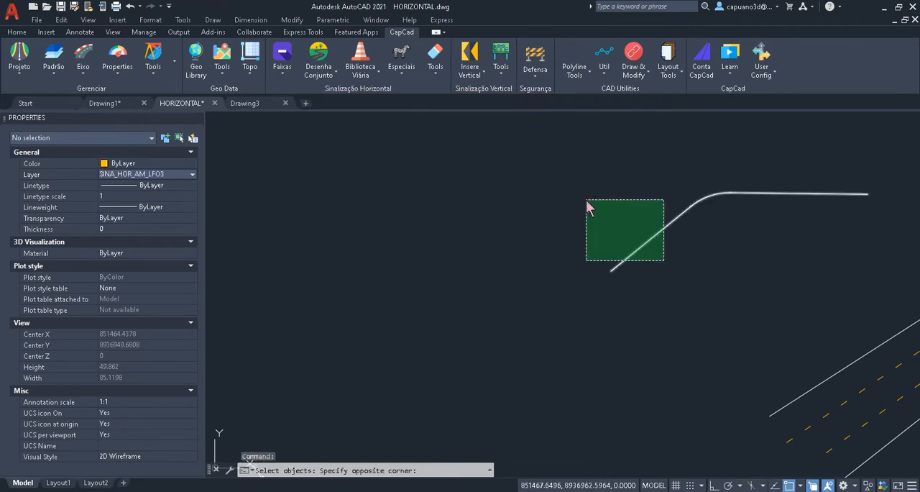
pyautogui.click(588, 201)
pyautogui.press('Return')
pyautogui.scroll(-2, 679, 216)
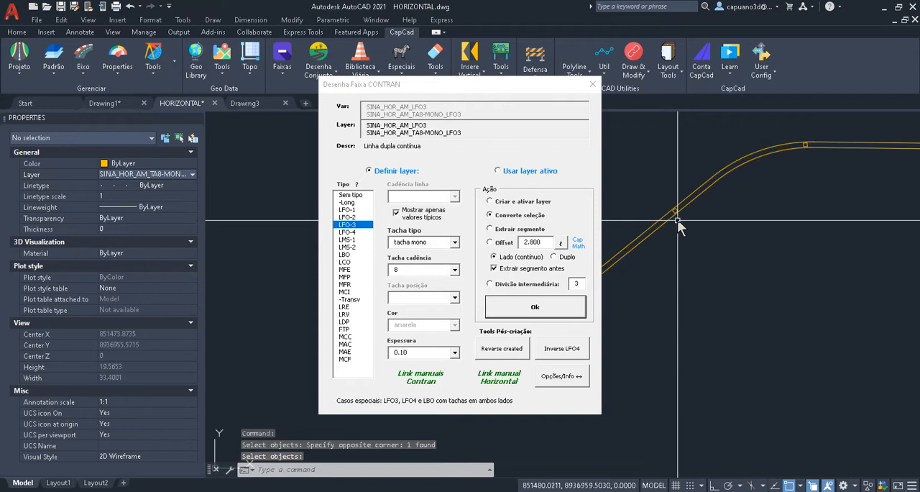
pyautogui.scroll(-3, 682, 197)
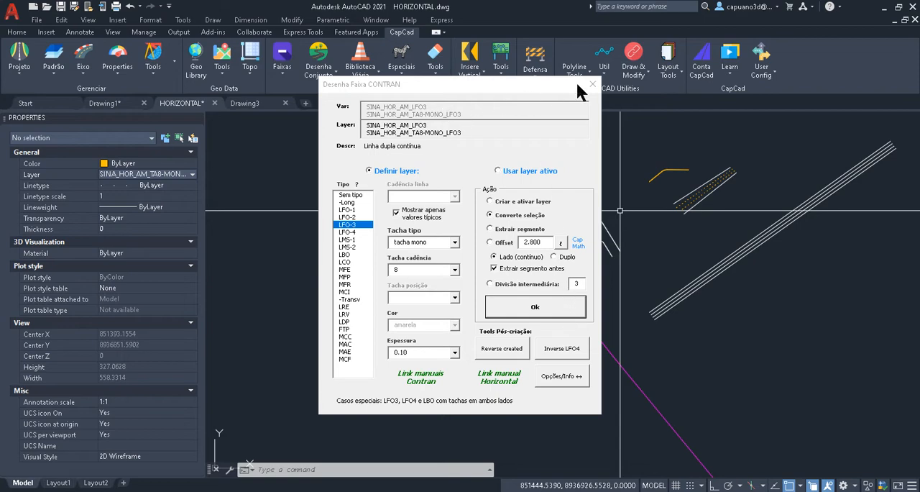
# - Close the Desenha Faixa dialog and erase all the sample road lines beside the magenta axis, keeping the axis
pyautogui.moveTo(563, 87); pyautogui.dragTo(457, 135)
pyautogui.click(468, 138)
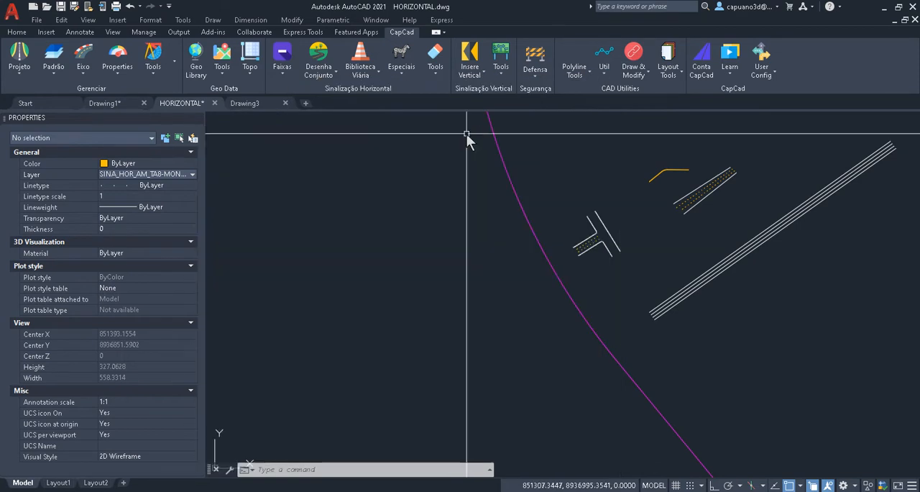
pyautogui.moveTo(503, 205); pyautogui.dragTo(472, 231, button='middle')
pyautogui.scroll(-2, 402, 205)
pyautogui.write('e')
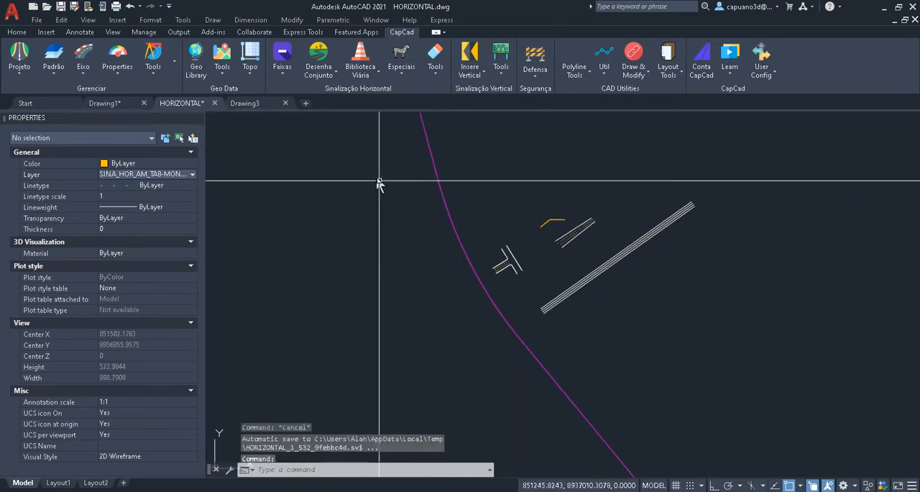
pyautogui.press('Return')
pyautogui.click(390, 165)
pyautogui.click(794, 323)
pyautogui.press('Return')
pyautogui.scroll(2, 493, 308)
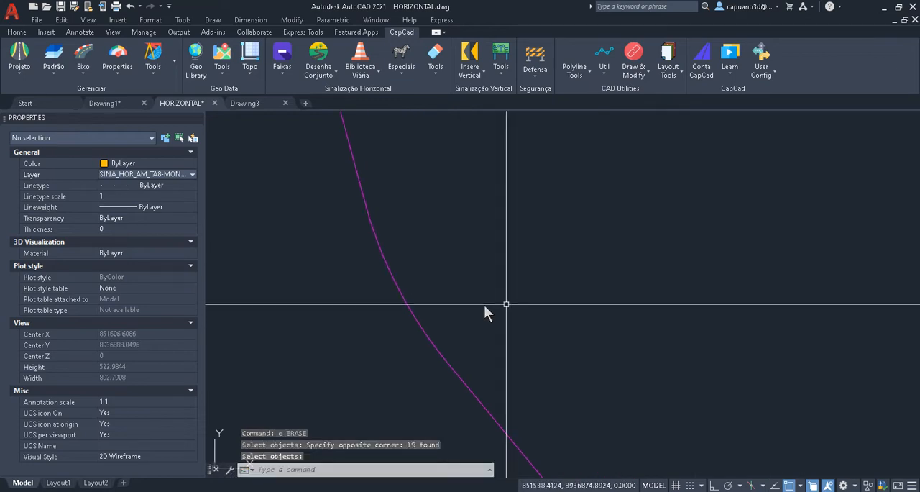
pyautogui.press('Escape')
pyautogui.scroll(2, 344, 187)
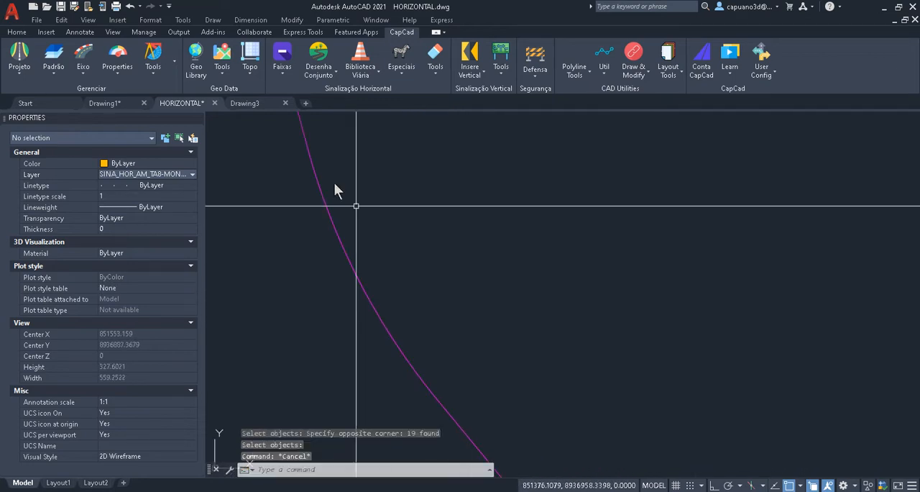
# - Open the Desenha Conjunto tool with CapCloud as the library source and move its dialog clear of the axis
pyautogui.click(311, 75)
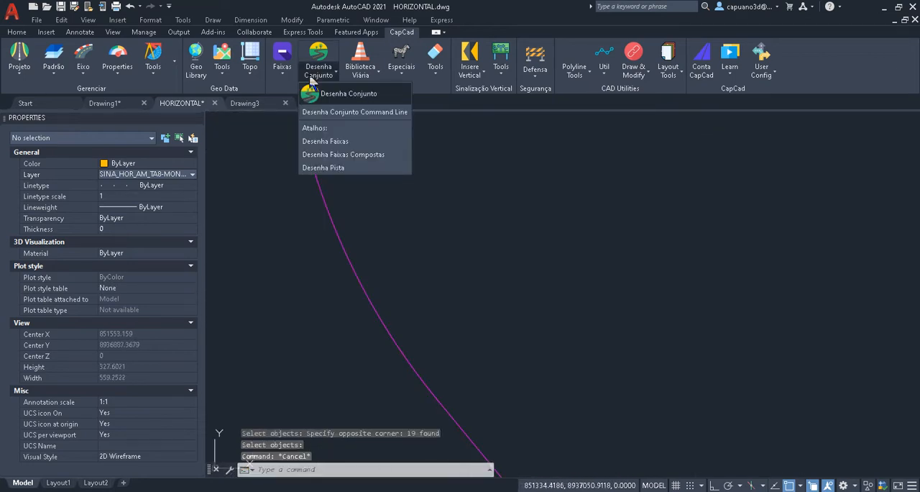
pyautogui.click(349, 93)
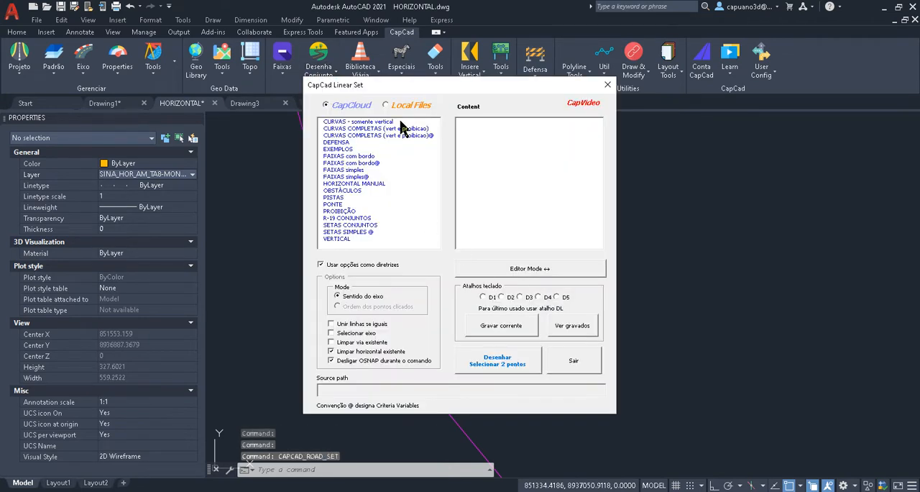
pyautogui.moveTo(403, 81); pyautogui.dragTo(588, 84)
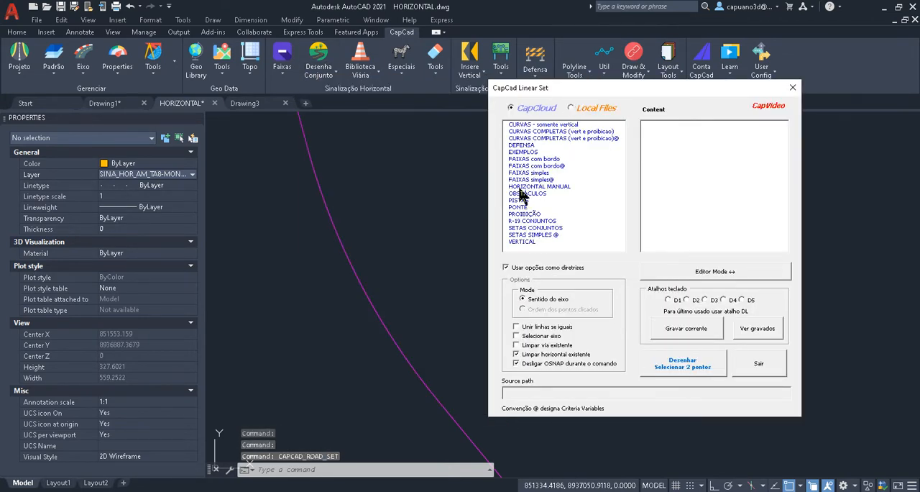
pyautogui.click(523, 108)
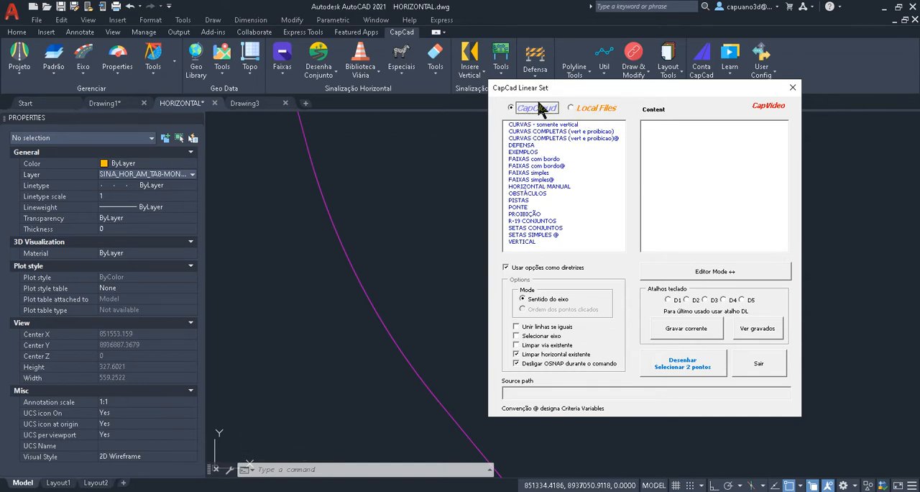
pyautogui.moveTo(570, 82); pyautogui.dragTo(574, 81)
# - Browse the Local Files EXEMPLOS folder and view the definition of "placas nas 4 posições - resumo.txt" in Editor Mode, collapsing the editor when done
pyautogui.click(595, 108)
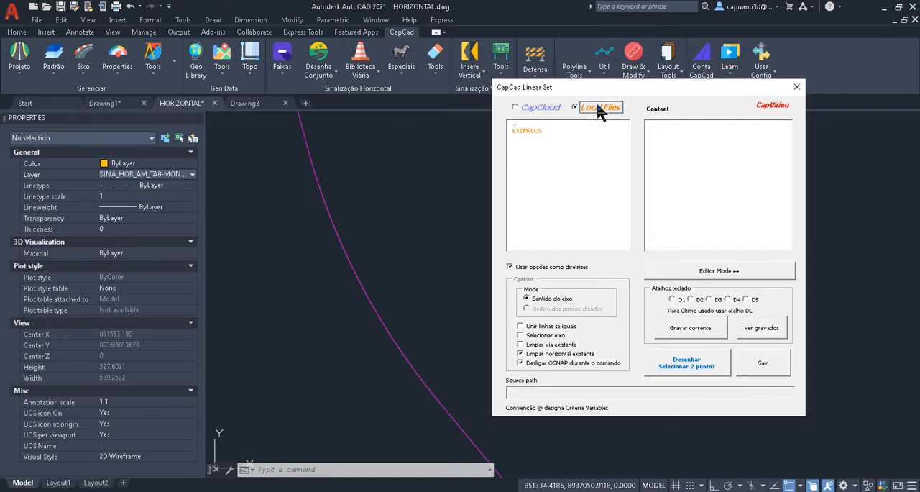
pyautogui.moveTo(704, 89); pyautogui.dragTo(391, 87)
pyautogui.click(410, 263)
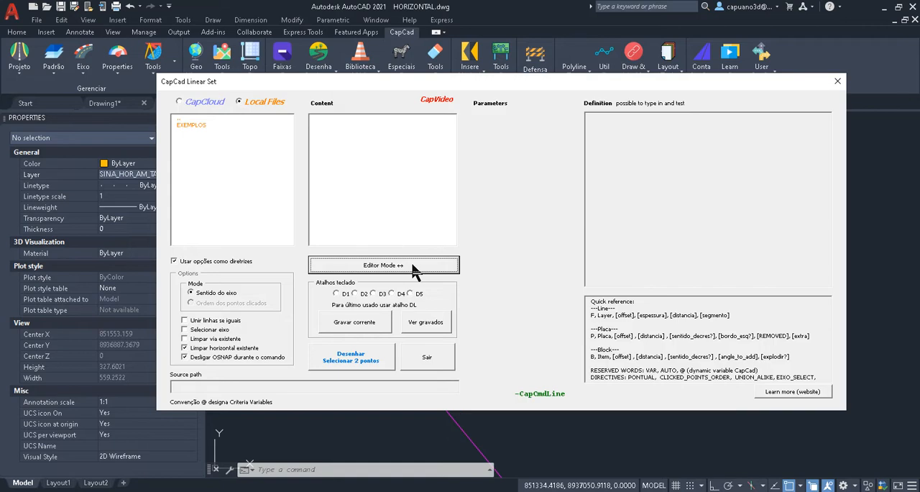
pyautogui.click(202, 126)
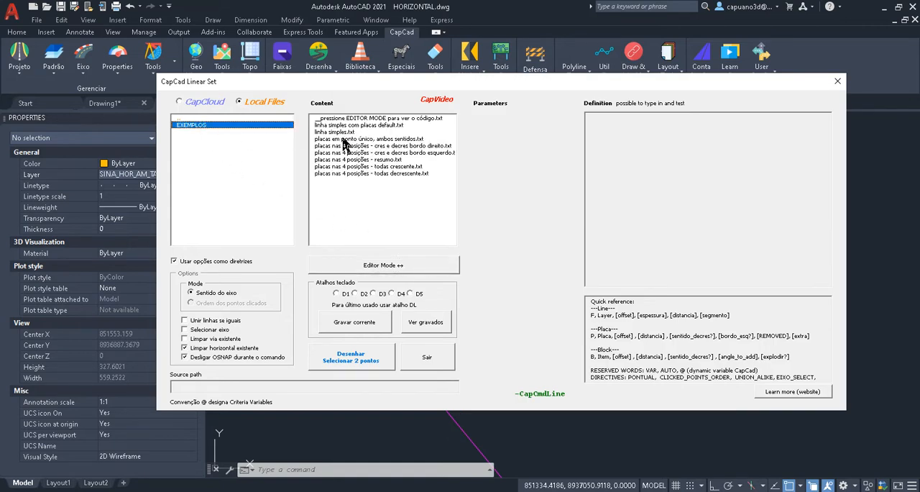
pyautogui.click(396, 160)
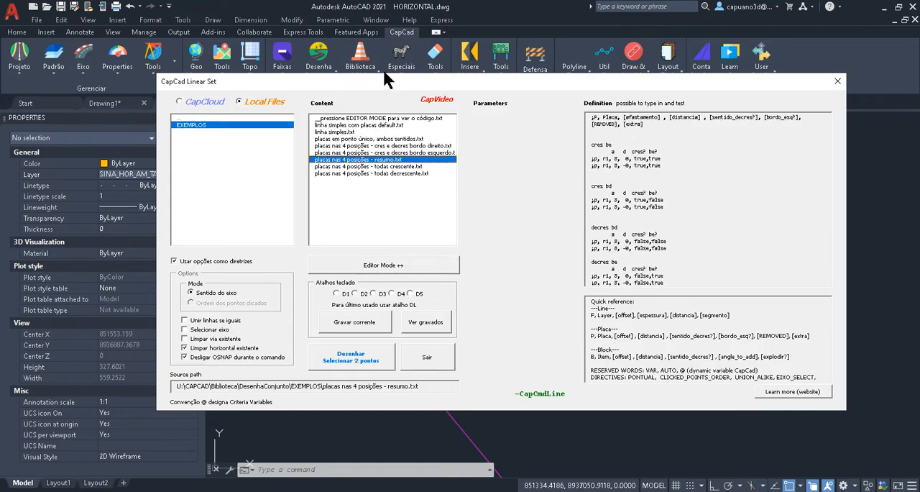
pyautogui.moveTo(553, 76); pyautogui.dragTo(735, 77)
pyautogui.click(571, 267)
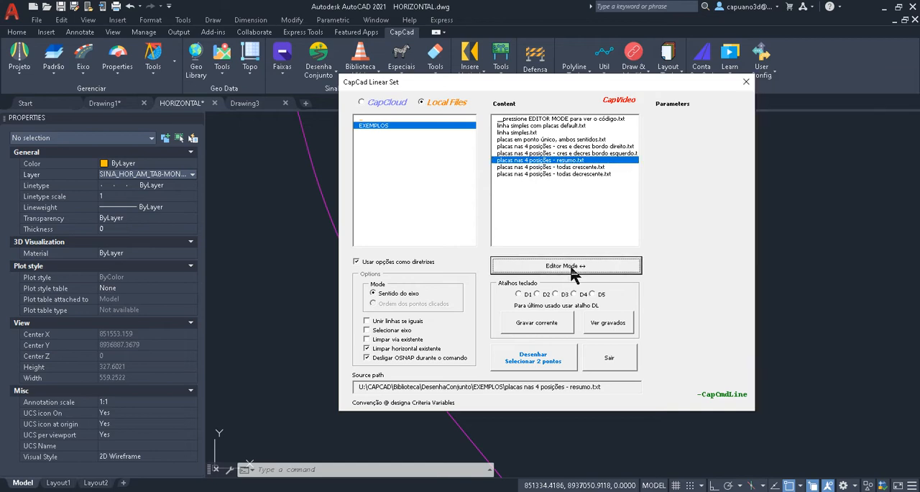
# - Return to the CapCloud library and open its CURVAS COMPLETAS (vert e proibicao) folder
pyautogui.click(375, 102)
pyautogui.moveTo(403, 81); pyautogui.dragTo(630, 83)
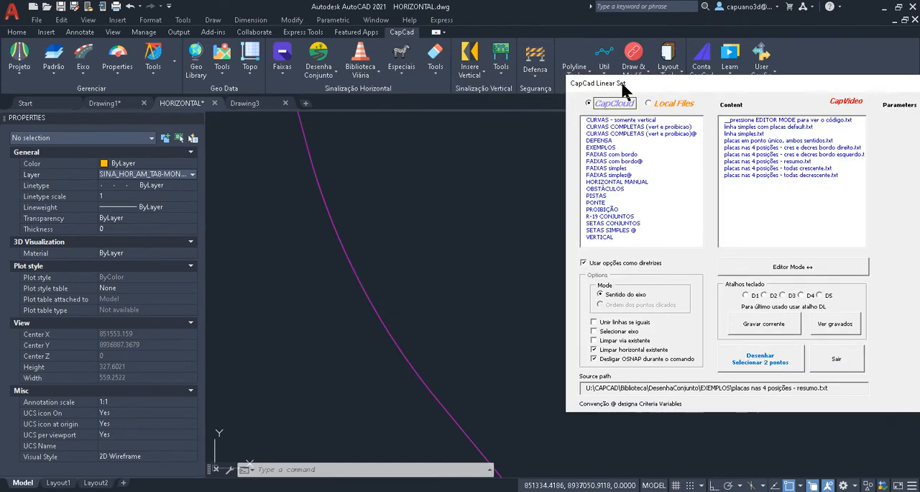
pyautogui.click(636, 128)
# - Select the whole magenta road axis, examine its starting vertex and clear the selection
pyautogui.scroll(-8, 431, 287)
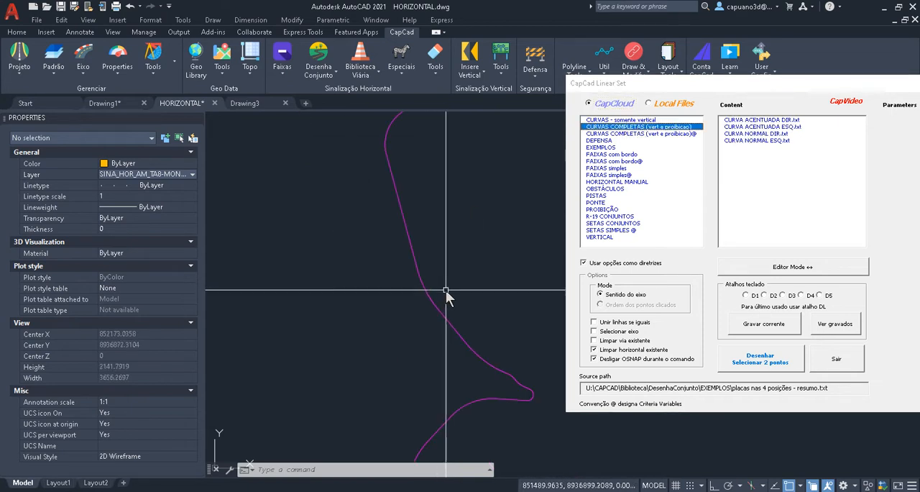
pyautogui.scroll(-15, 445, 294)
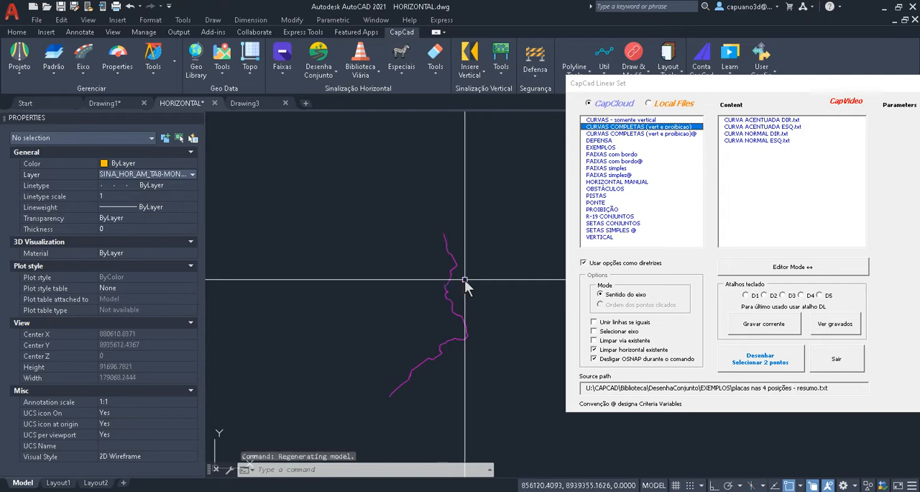
pyautogui.click(465, 286)
pyautogui.click(248, 309)
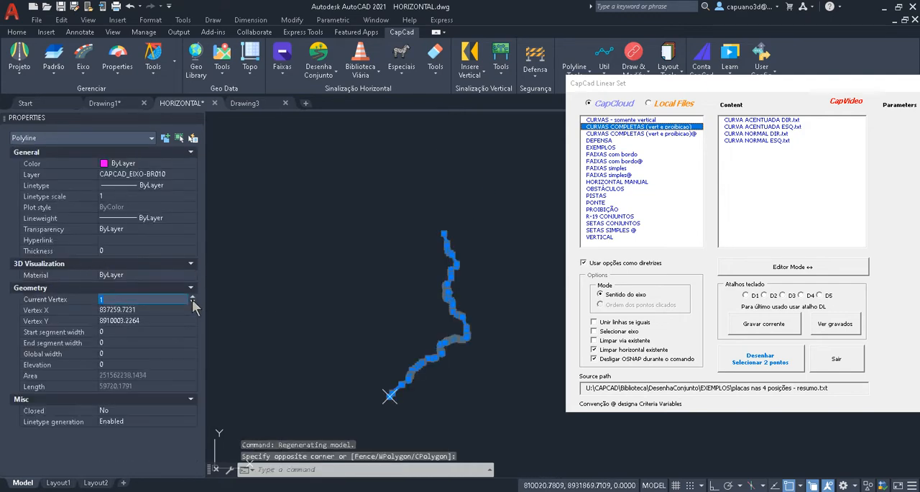
pyautogui.press('Escape')
pyautogui.press('Escape')
pyautogui.scroll(4, 431, 294)
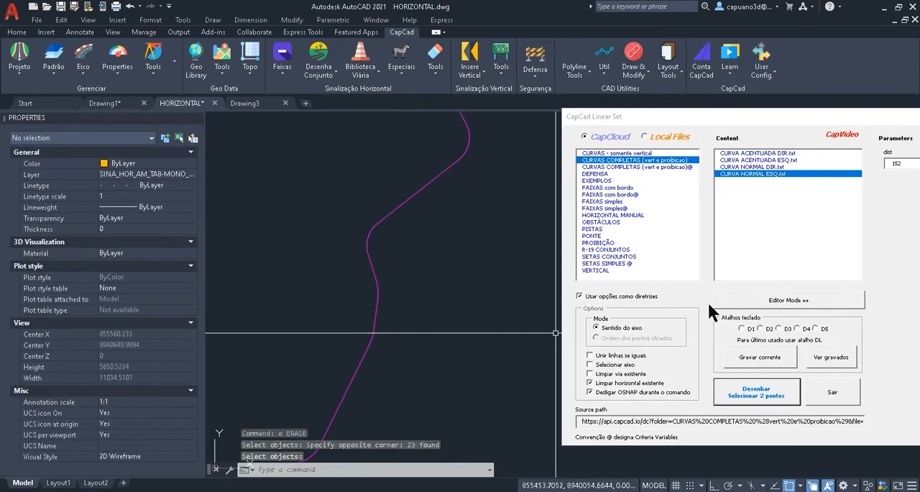
# - Draw the CURVA NORMAL DIR.txt set along the middle curve of the magenta axis and move the dialog clear of it
pyautogui.click(766, 166)
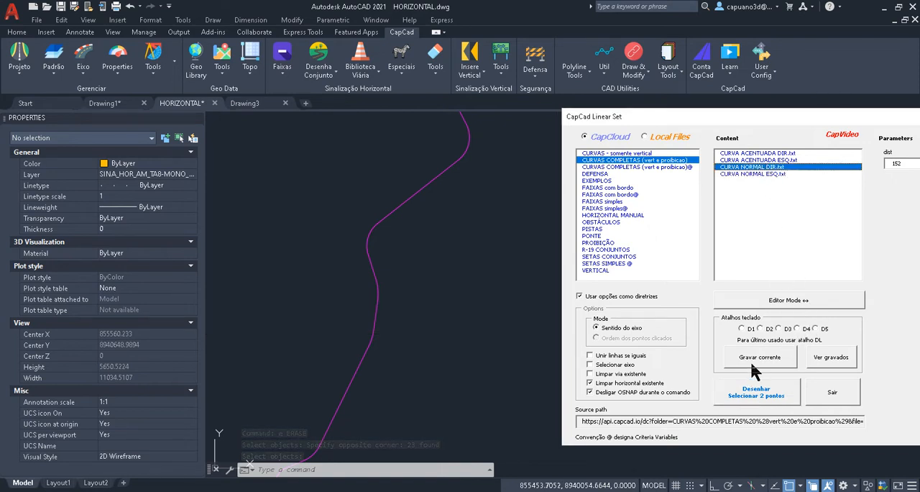
pyautogui.click(756, 391)
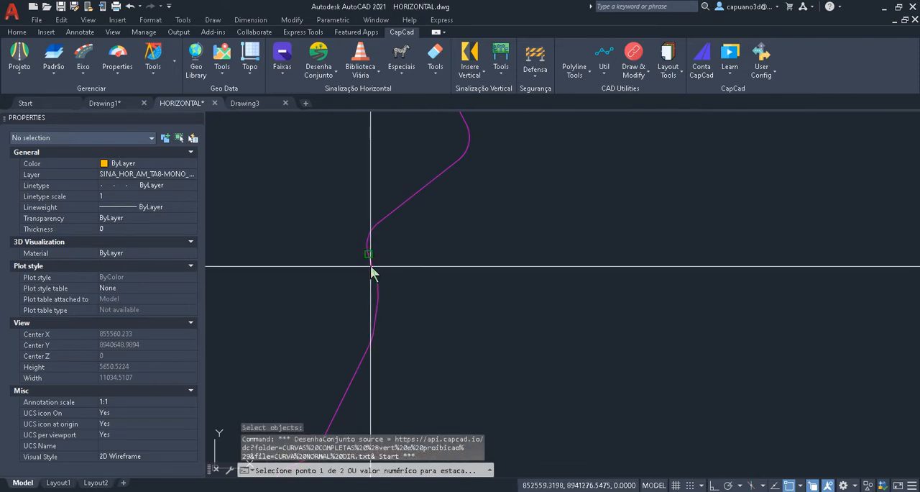
pyautogui.click(370, 244)
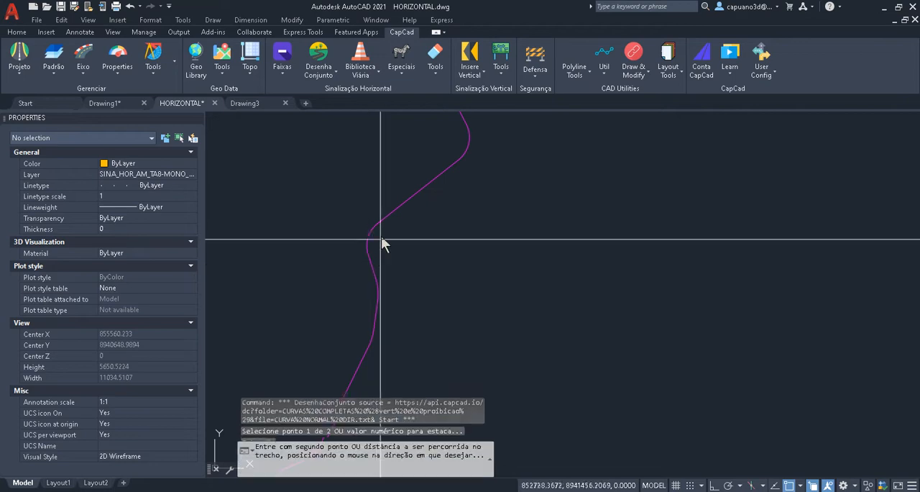
pyautogui.click(362, 271)
pyautogui.moveTo(329, 85); pyautogui.dragTo(572, 117)
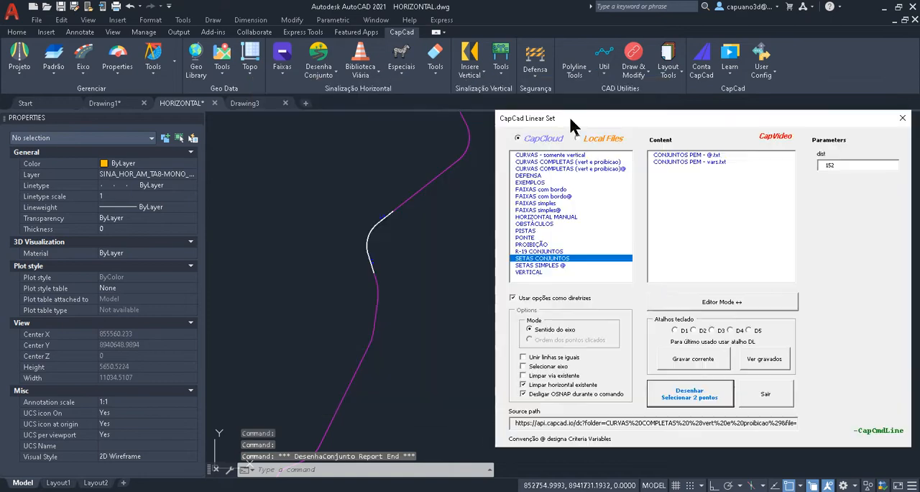
# - Regenerate the model and examine the lane markings and signs drawn along the middle curve
pyautogui.scroll(8, 402, 309)
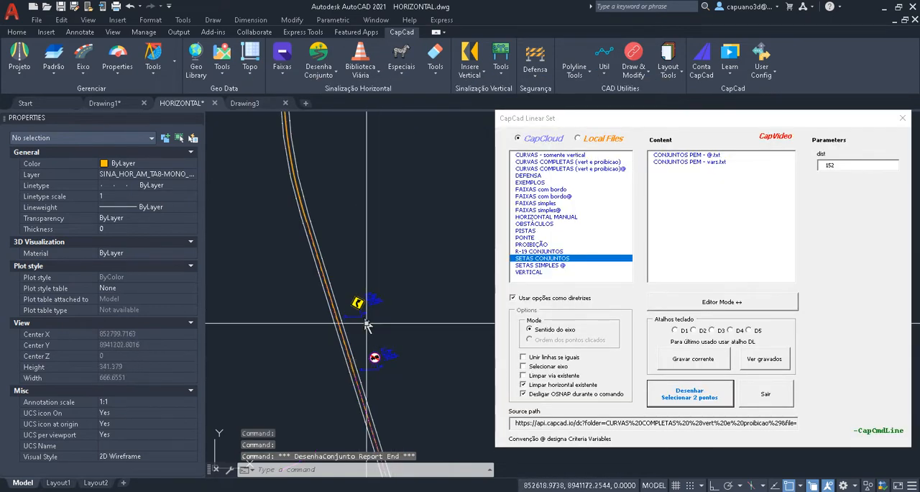
pyautogui.scroll(6, 311, 227)
pyautogui.scroll(-5, 310, 226)
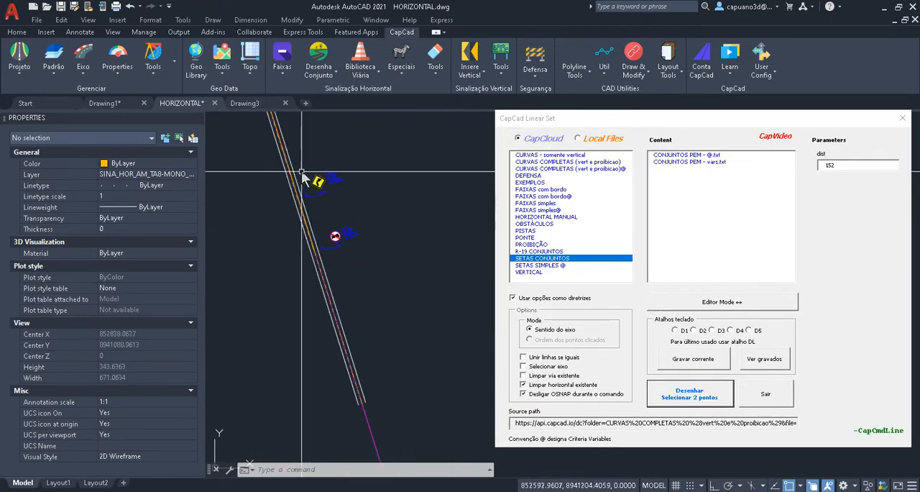
pyautogui.moveTo(301, 159); pyautogui.dragTo(351, 356, button='middle')
pyautogui.scroll(5, 312, 279)
pyautogui.write('re')
pyautogui.press('Return')
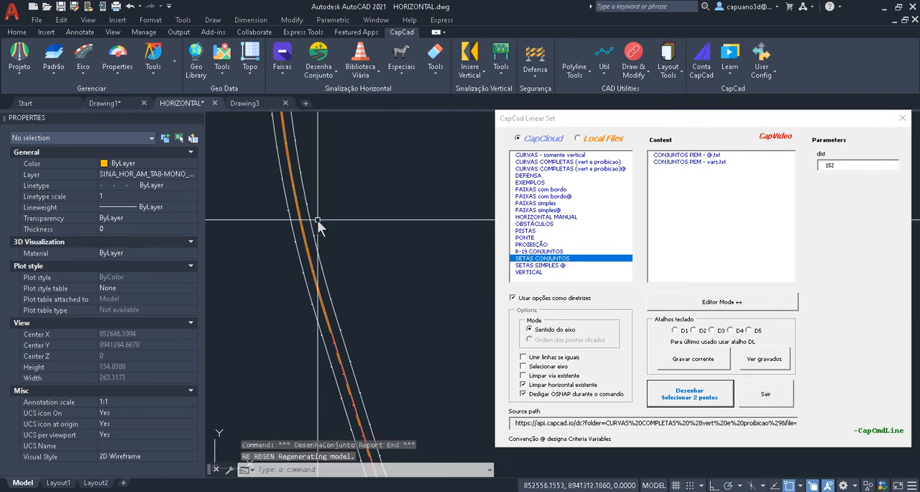
pyautogui.scroll(-7, 317, 216)
pyautogui.press('Escape')
pyautogui.scroll(-2, 318, 194)
pyautogui.moveTo(342, 163); pyautogui.dragTo(242, 345, button='middle')
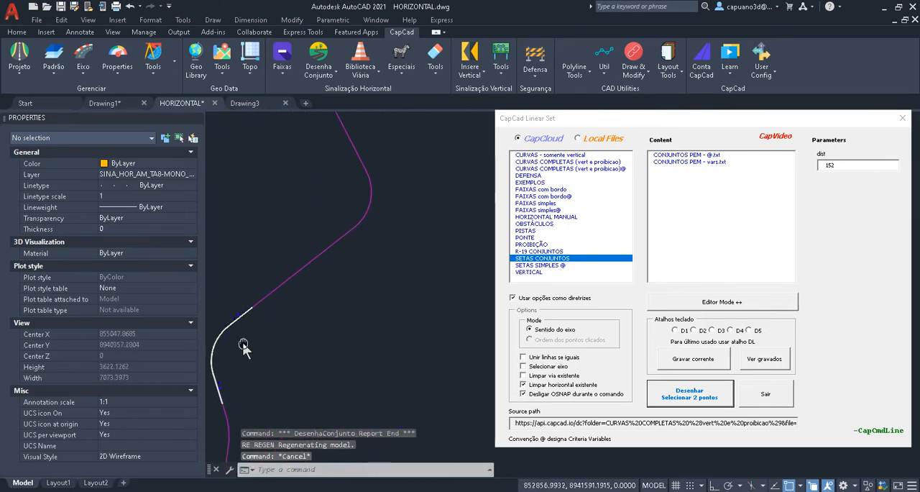
pyautogui.scroll(1, 252, 306)
pyautogui.moveTo(253, 305)
pyautogui.mouseDown(button='middle')
pyautogui.moveTo(372, 311)
pyautogui.moveTo(266, 316)
pyautogui.mouseUp(button='middle')
pyautogui.scroll(-1, 281, 310)
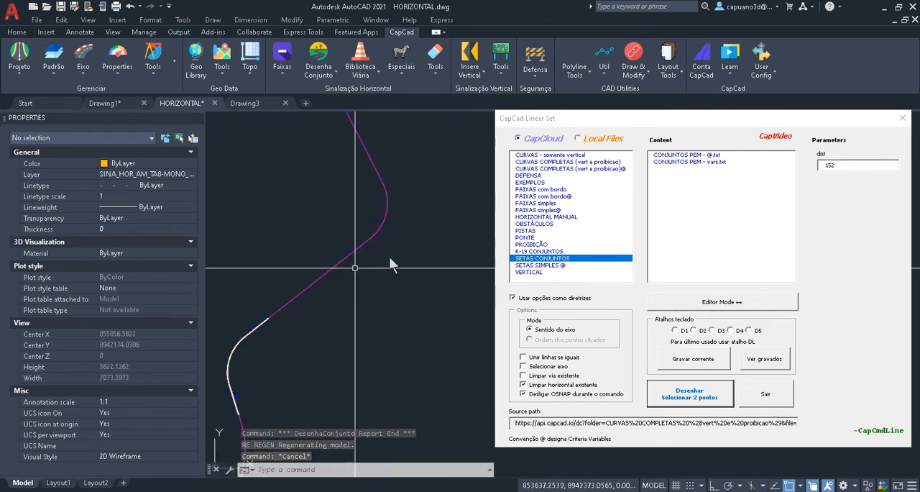
# - Draw the "LFO-2 3x6TA + BORDO.txt" set from the FAIXAS com bordo folder around the next curve, with object snap off
pyautogui.click(544, 190)
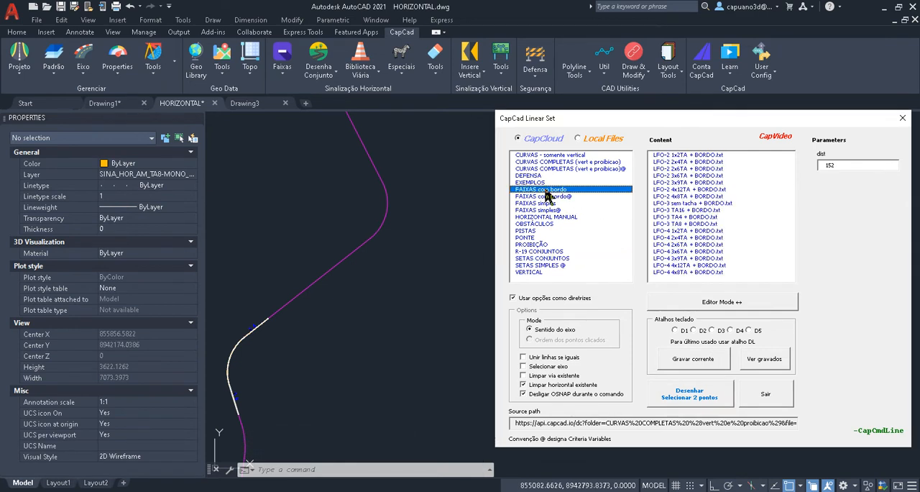
pyautogui.click(683, 175)
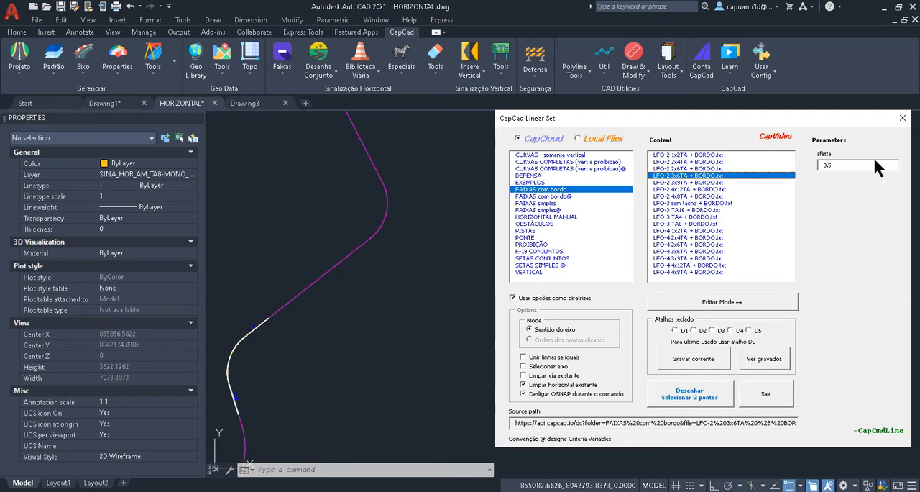
pyautogui.click(676, 397)
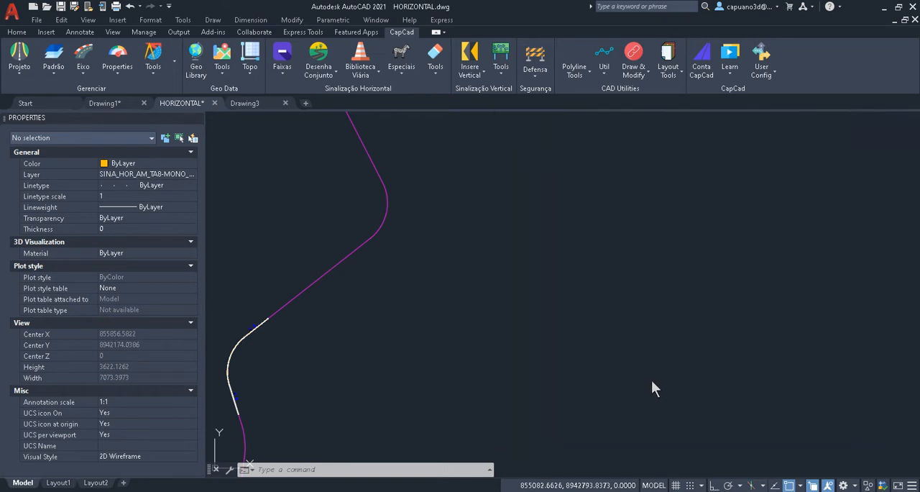
pyautogui.press('F3')
pyautogui.click(339, 271)
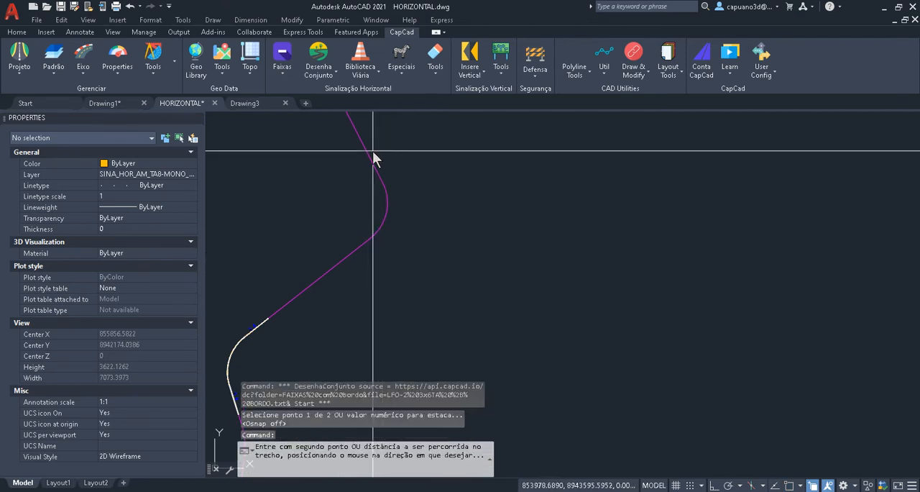
pyautogui.click(373, 152)
pyautogui.moveTo(301, 87); pyautogui.dragTo(506, 122)
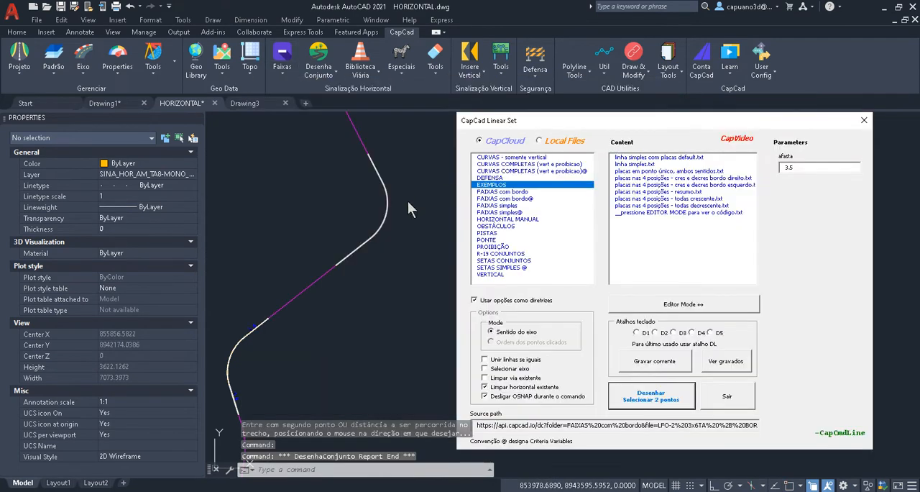
# - Open the CapCloud PONTE folder, select PONTE ASFALTADA.txt and reposition the dialog to make room for the editor
pyautogui.scroll(10, 355, 251)
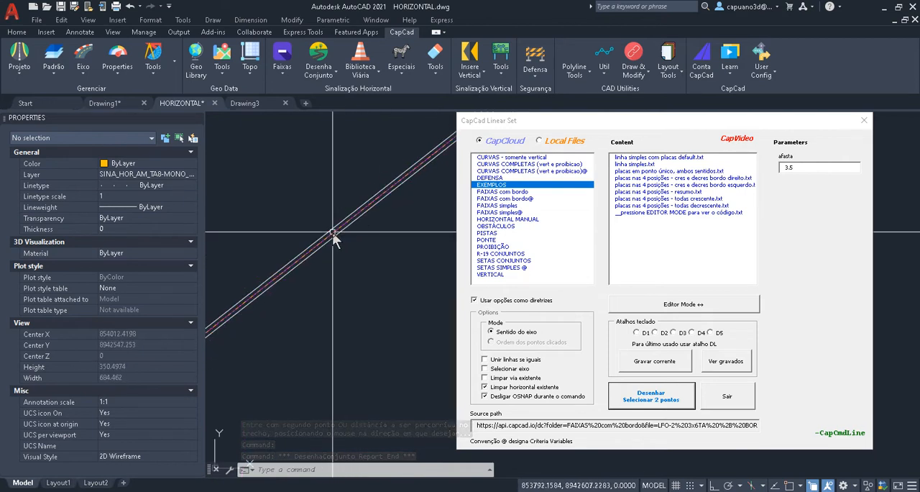
pyautogui.scroll(-15, 334, 237)
pyautogui.moveTo(342, 260); pyautogui.dragTo(360, 389, button='middle')
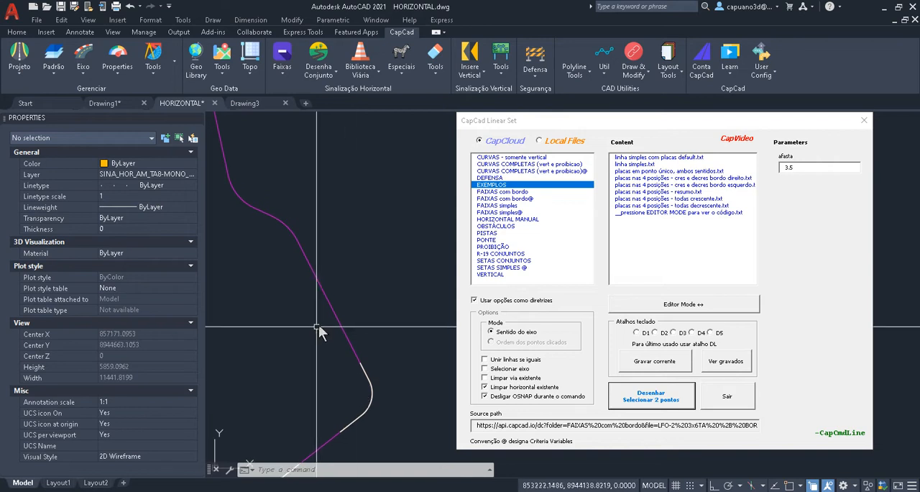
pyautogui.scroll(2, 319, 324)
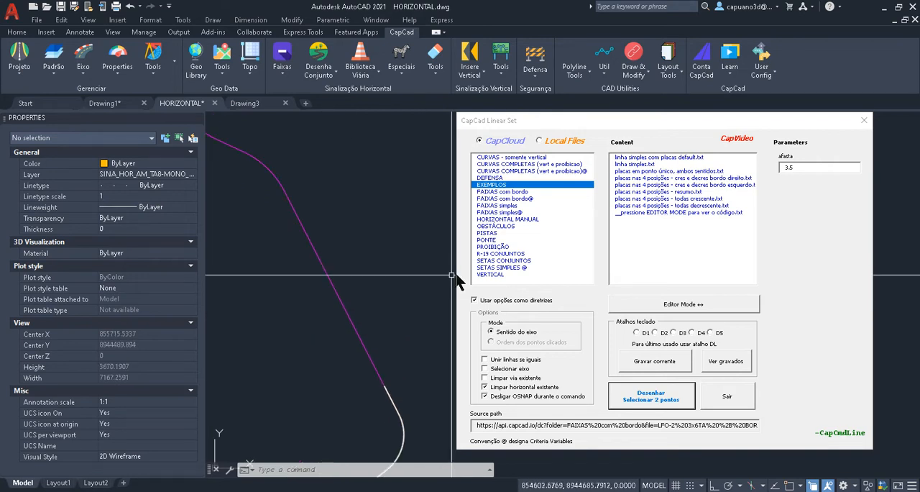
pyautogui.click(503, 225)
pyautogui.click(483, 240)
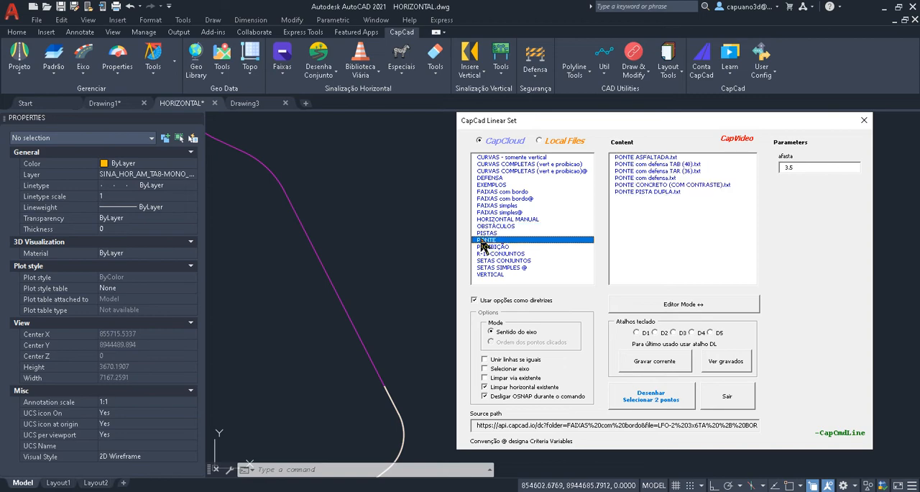
pyautogui.click(664, 158)
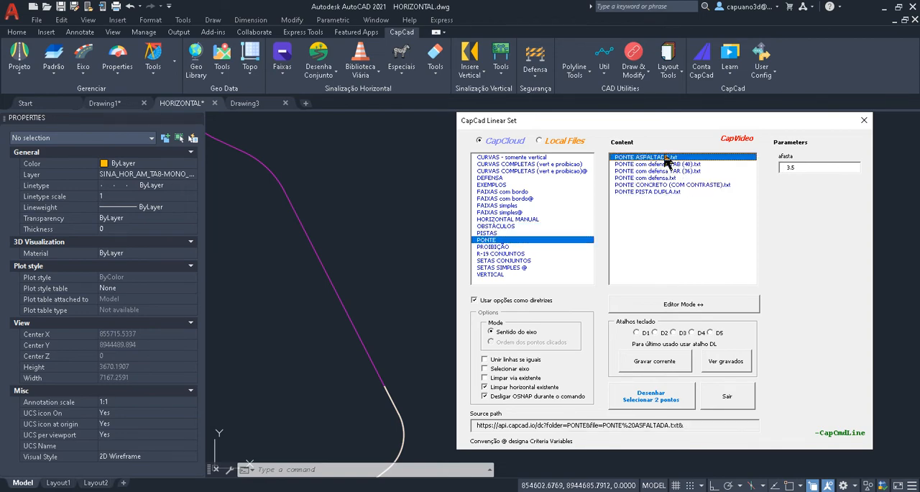
pyautogui.moveTo(706, 121); pyautogui.dragTo(369, 79)
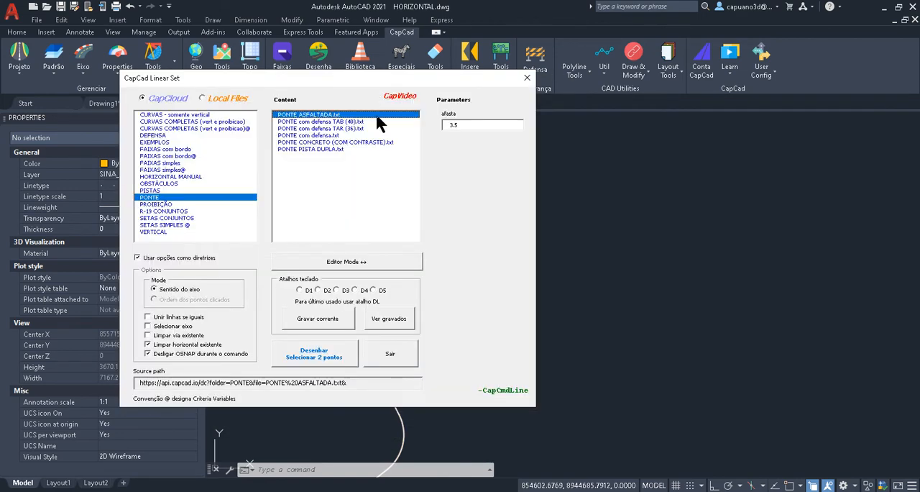
# - Examine the PONTE ASFALTADA.txt definition in Editor Mode, including its yellow centre and edge line entries, and close the dialog
pyautogui.click(351, 263)
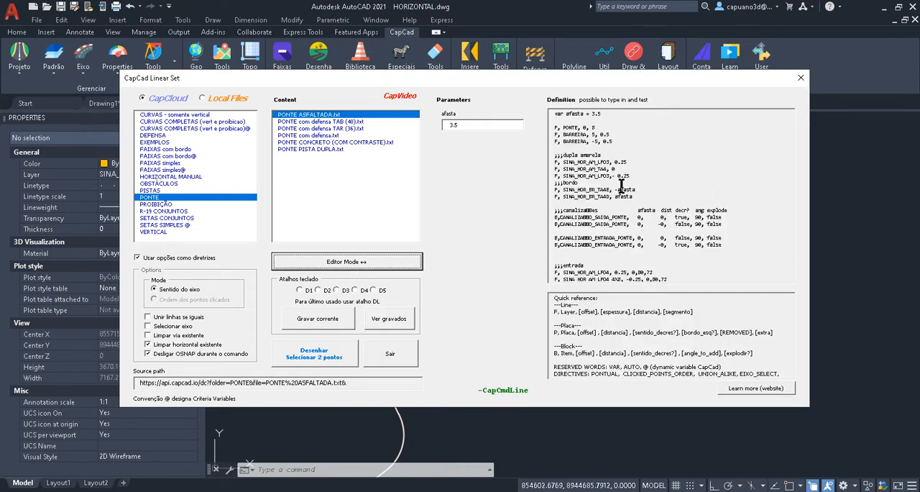
pyautogui.click(622, 186)
pyautogui.scroll(-10, 625, 171)
pyautogui.moveTo(791, 245); pyautogui.dragTo(779, 149)
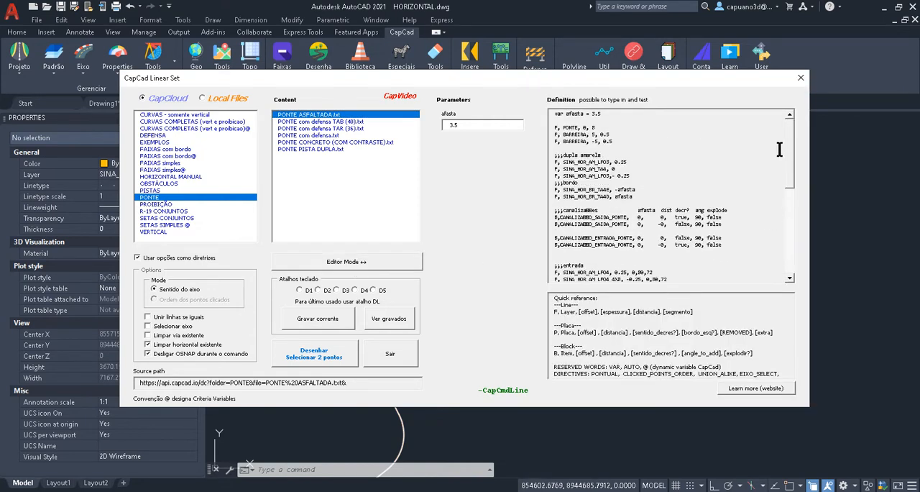
pyautogui.moveTo(589, 179); pyautogui.dragTo(598, 196)
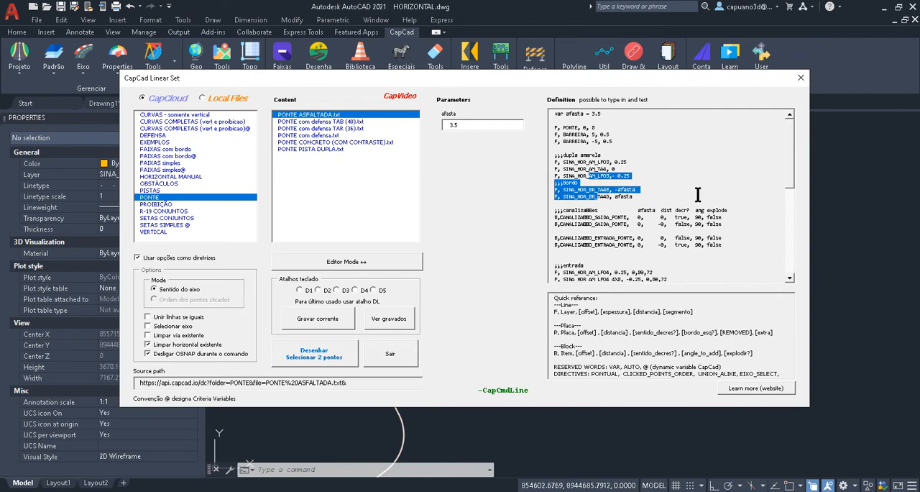
pyautogui.click(697, 195)
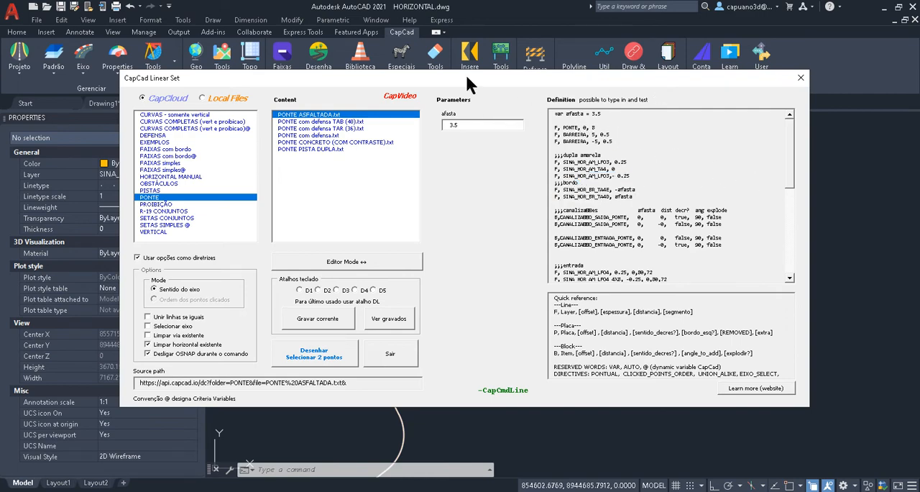
pyautogui.moveTo(467, 77); pyautogui.dragTo(514, 103)
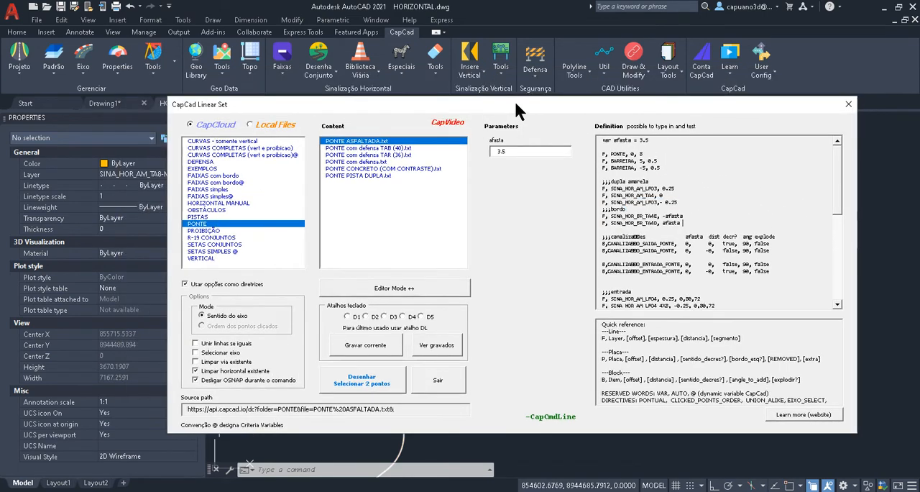
pyautogui.click(844, 104)
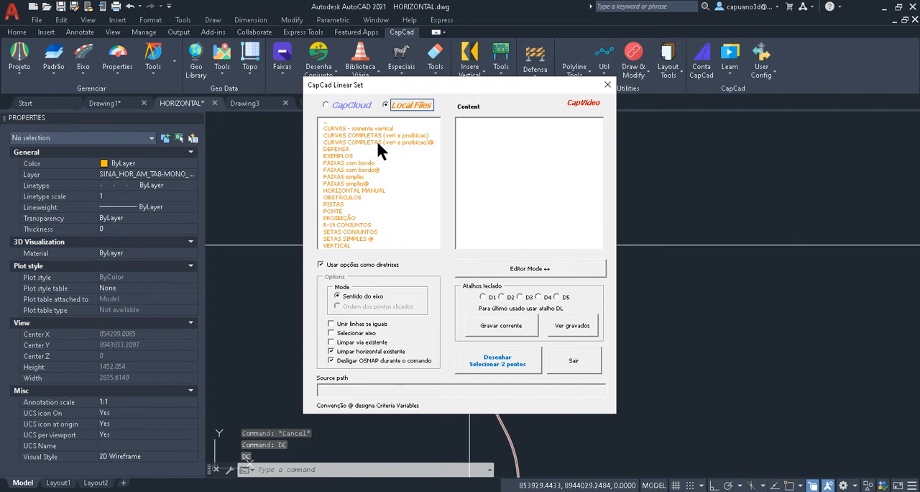
# - Draw the PONTE ASFALTADA.txt set from the Local Files PONTE folder on the straight axis stretch beyond the marked curve
pyautogui.click(335, 211)
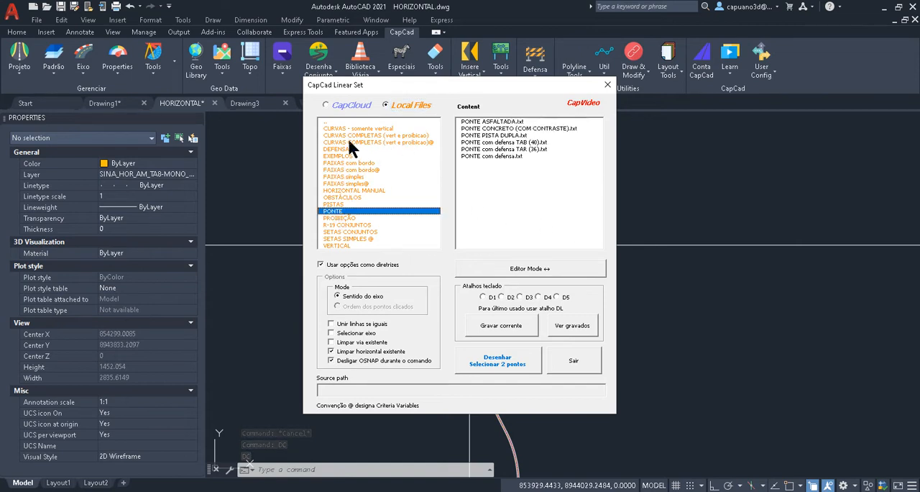
pyautogui.click(499, 123)
pyautogui.click(503, 351)
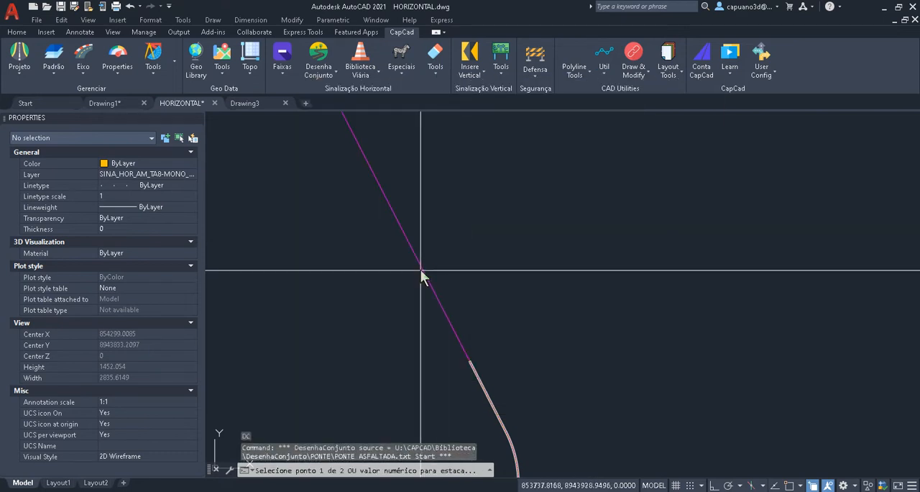
pyautogui.click(421, 271)
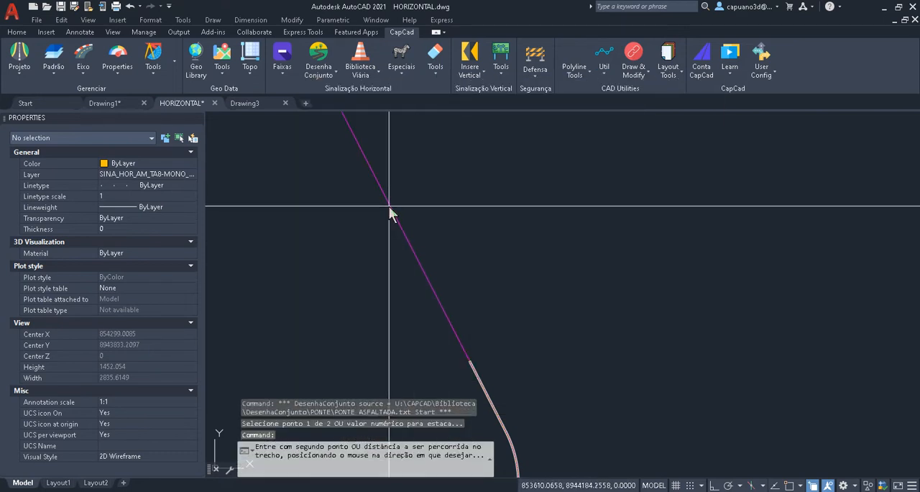
pyautogui.click(425, 245)
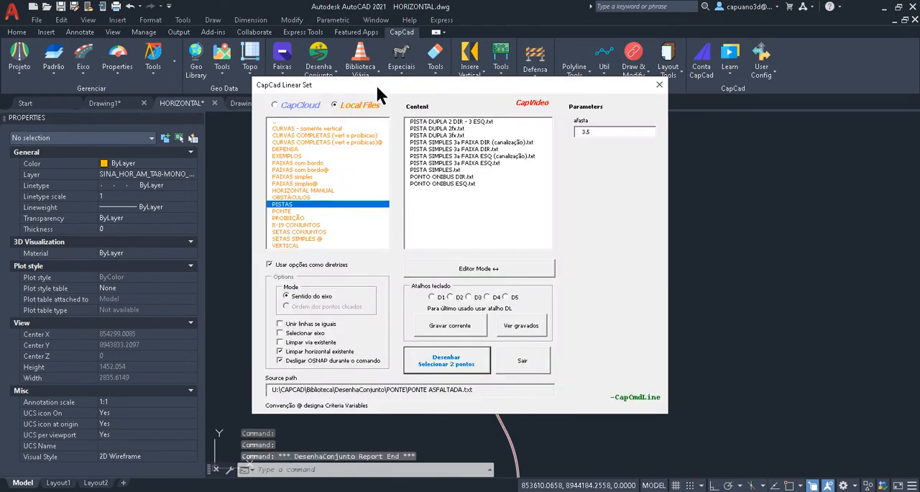
pyautogui.moveTo(591, 65)
pyautogui.mouseDown()
pyautogui.moveTo(607, 64)
pyautogui.moveTo(329, 66)
pyautogui.moveTo(673, 113)
pyautogui.mouseUp()
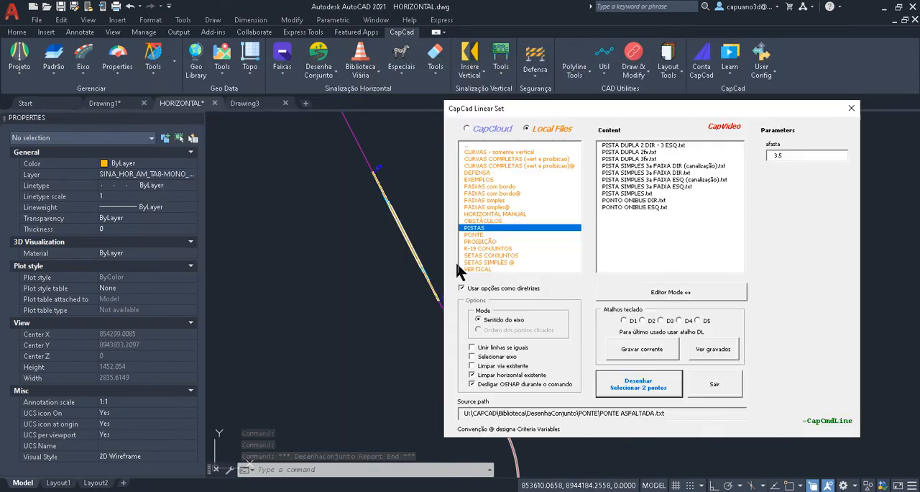
pyautogui.scroll(5, 388, 259)
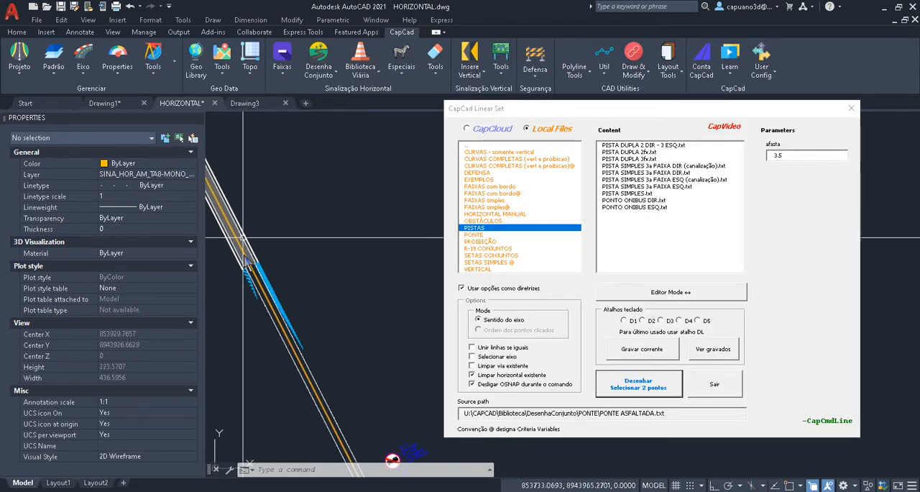
pyautogui.scroll(-10, 331, 237)
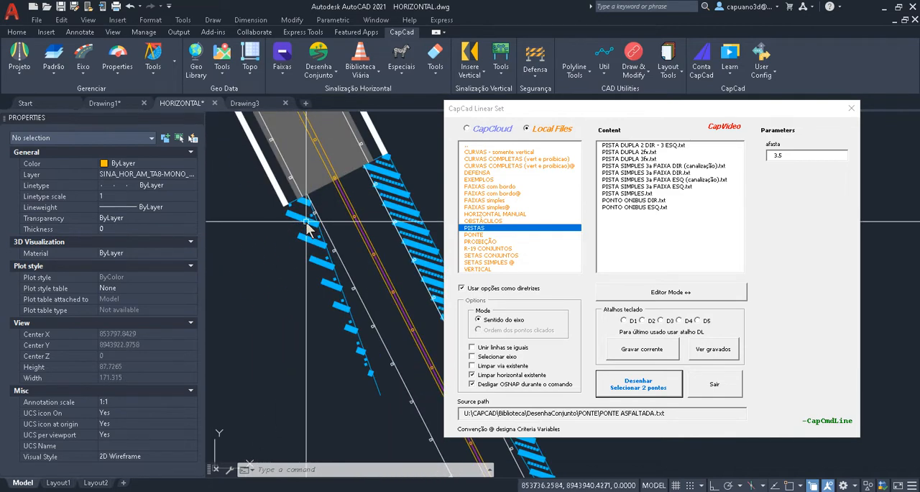
pyautogui.scroll(8, 287, 216)
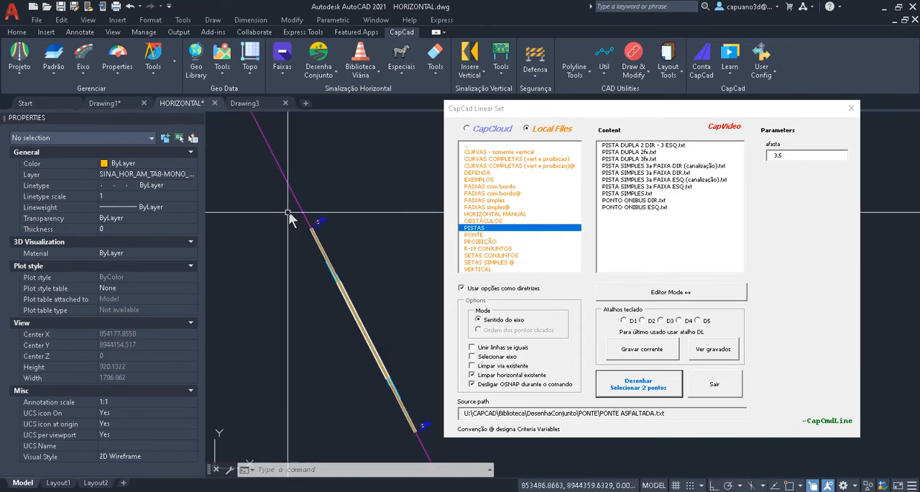
pyautogui.scroll(-5, 316, 230)
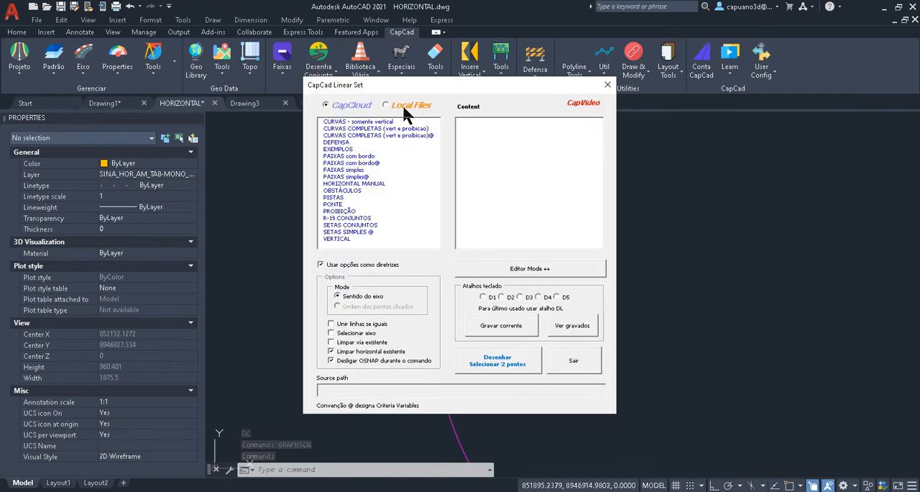
# - Draw the "LOMBADA com vertical.txt" set from the Local Files OBSTÁCULOS folder at one point on the straight axis stretch and check its signs
pyautogui.click(403, 108)
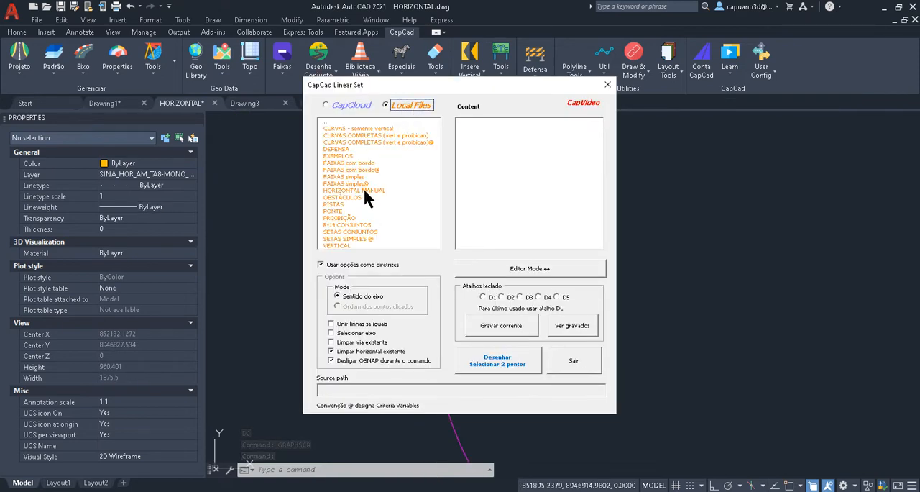
pyautogui.click(367, 197)
pyautogui.moveTo(447, 82); pyautogui.dragTo(642, 78)
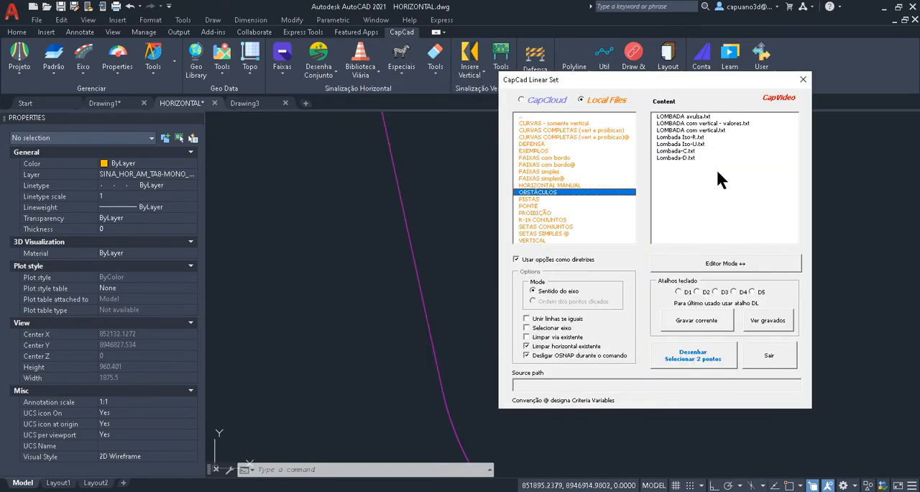
pyautogui.click(707, 130)
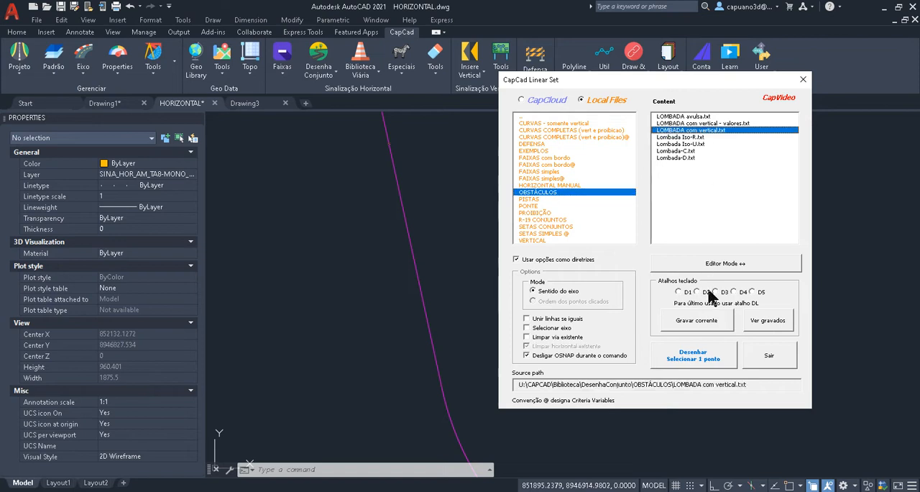
pyautogui.click(683, 352)
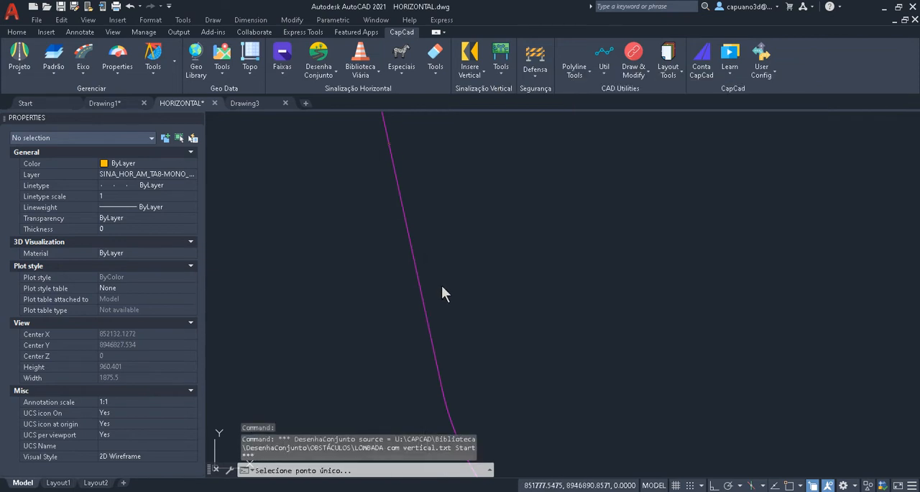
pyautogui.click(438, 270)
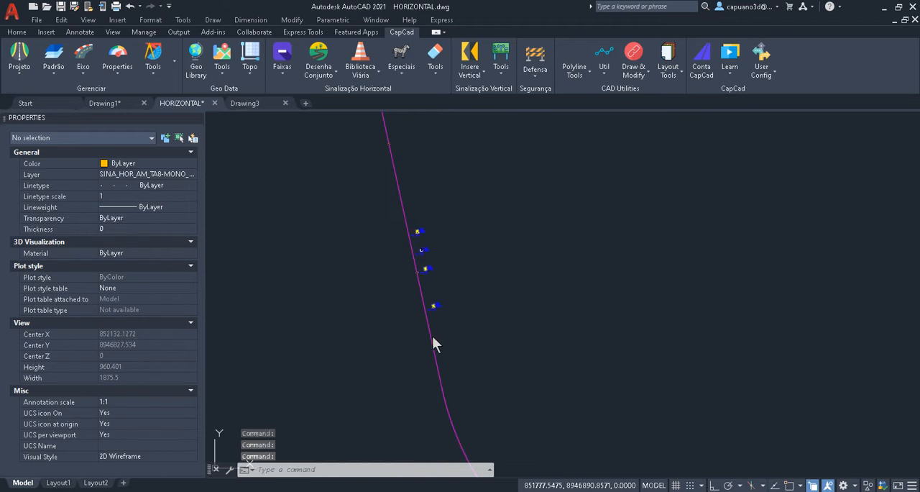
pyautogui.moveTo(432, 84); pyautogui.dragTo(659, 97)
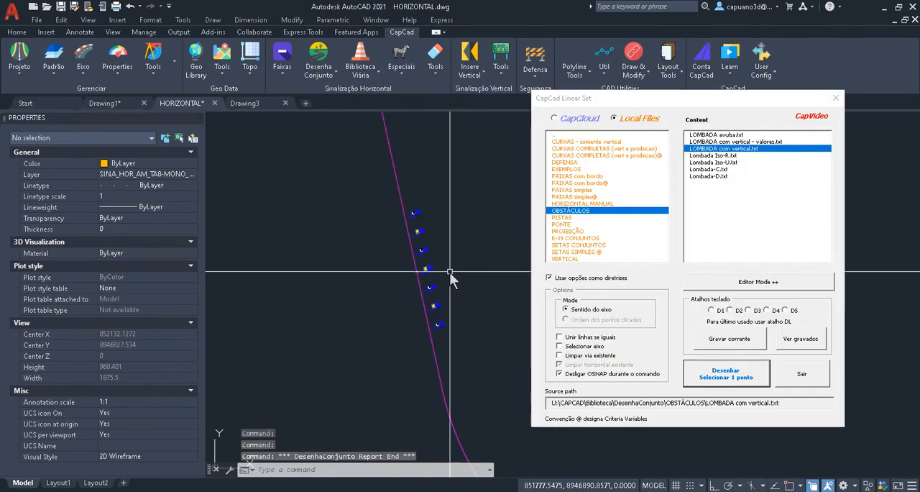
pyautogui.scroll(10, 430, 280)
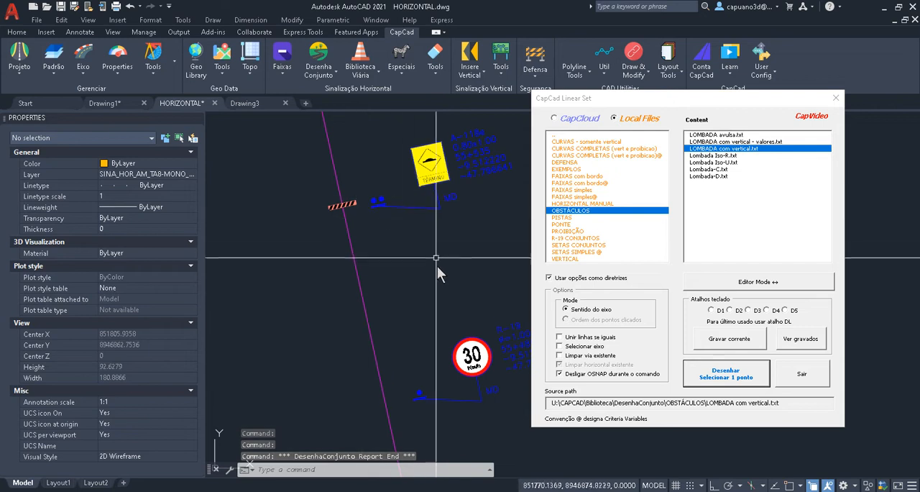
pyautogui.moveTo(433, 275); pyautogui.dragTo(356, 212, button='middle')
pyautogui.scroll(-4, 349, 216)
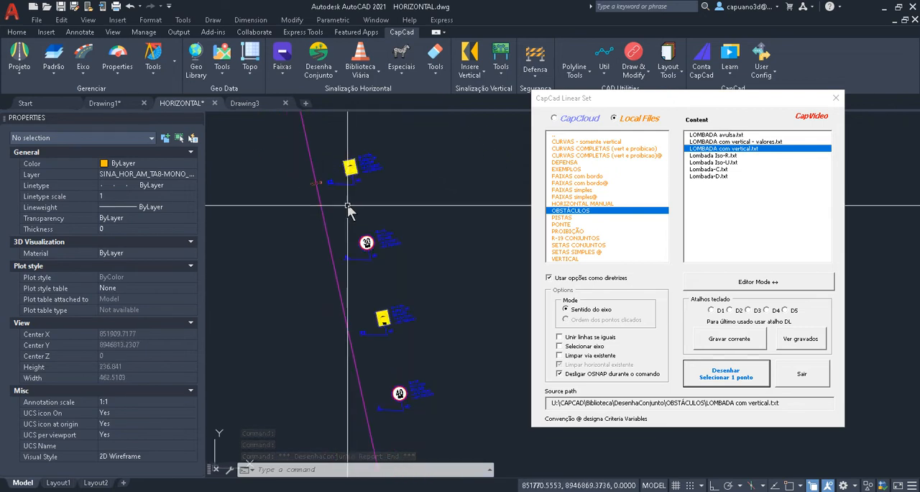
# - Draw the "PROIBICAO - VERT + HOR.txt" set from the PROIBIÇÃO folder between two points on the long straight axis stretch
pyautogui.scroll(-10, 400, 214)
pyautogui.click(567, 229)
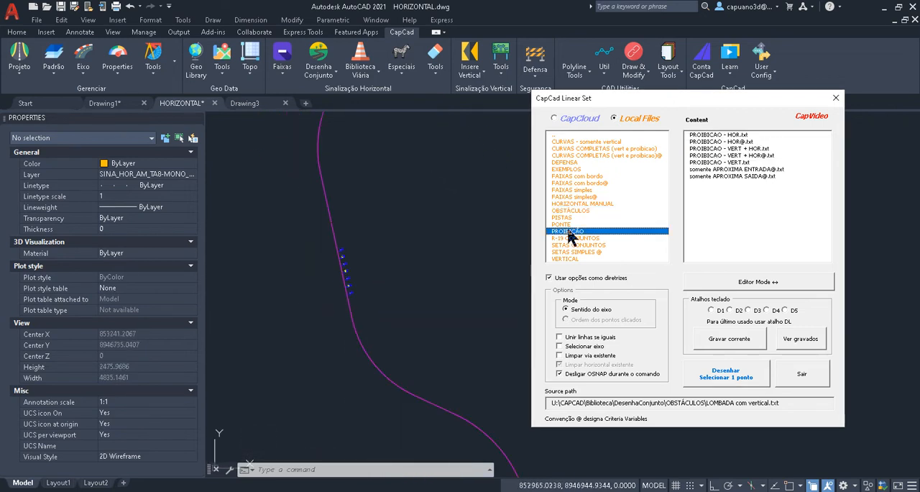
pyautogui.moveTo(345, 151); pyautogui.dragTo(332, 450, button='middle')
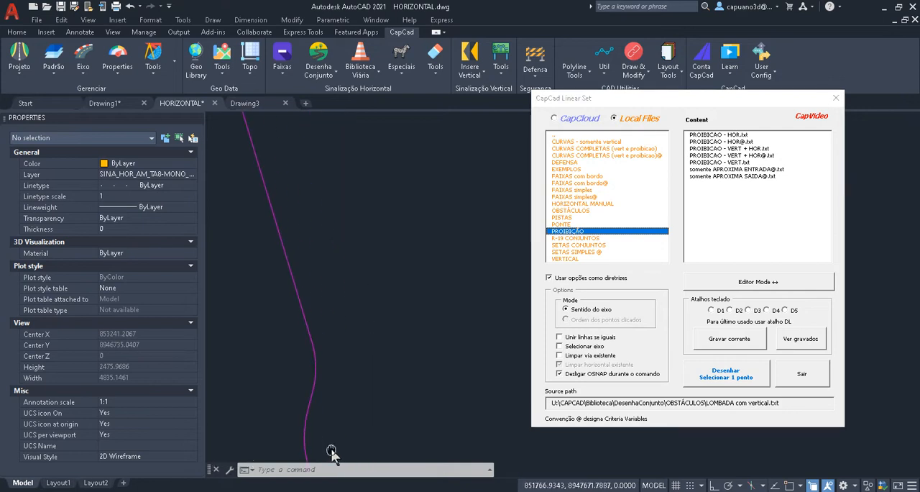
pyautogui.moveTo(327, 294); pyautogui.dragTo(435, 352, button='middle')
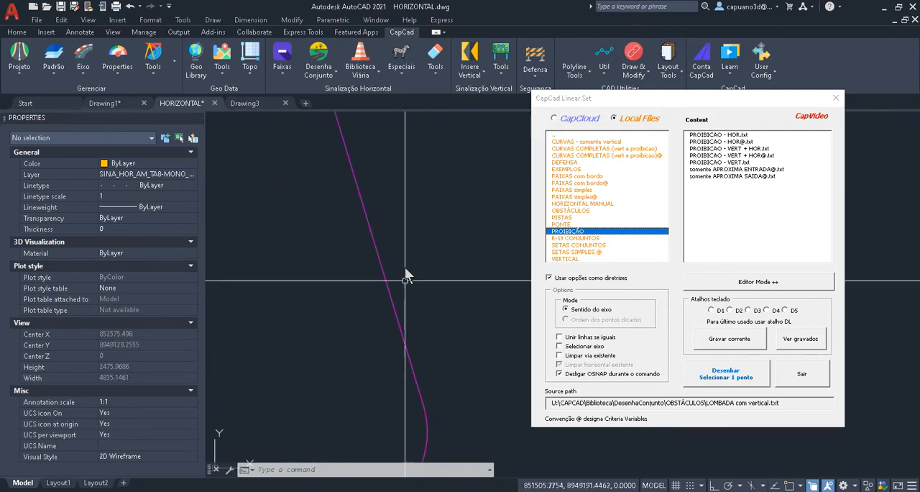
pyautogui.click(745, 148)
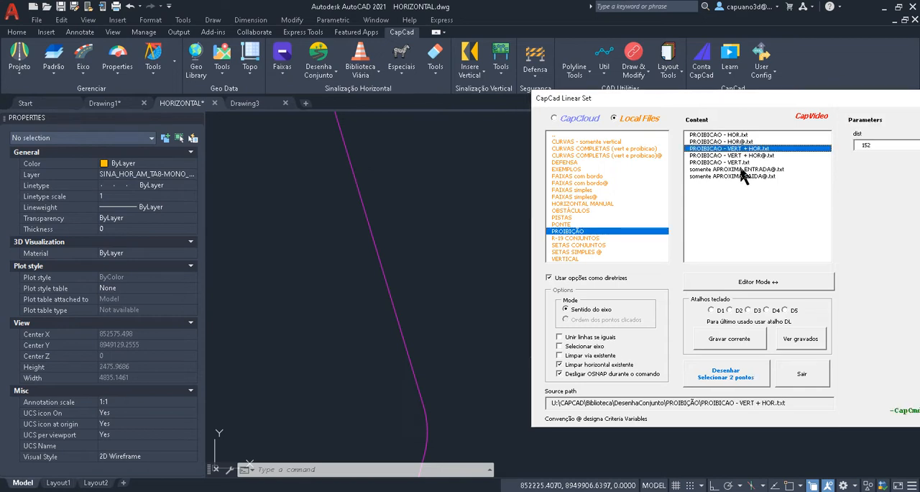
pyautogui.click(748, 380)
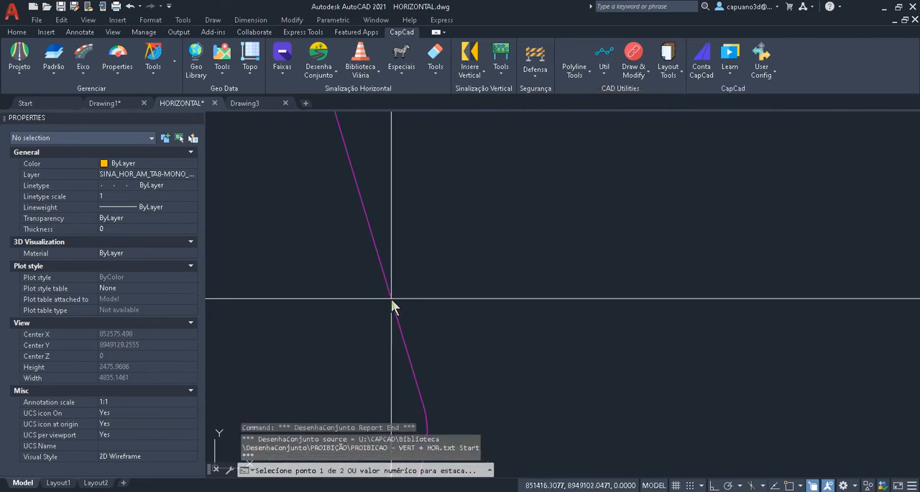
pyautogui.click(391, 298)
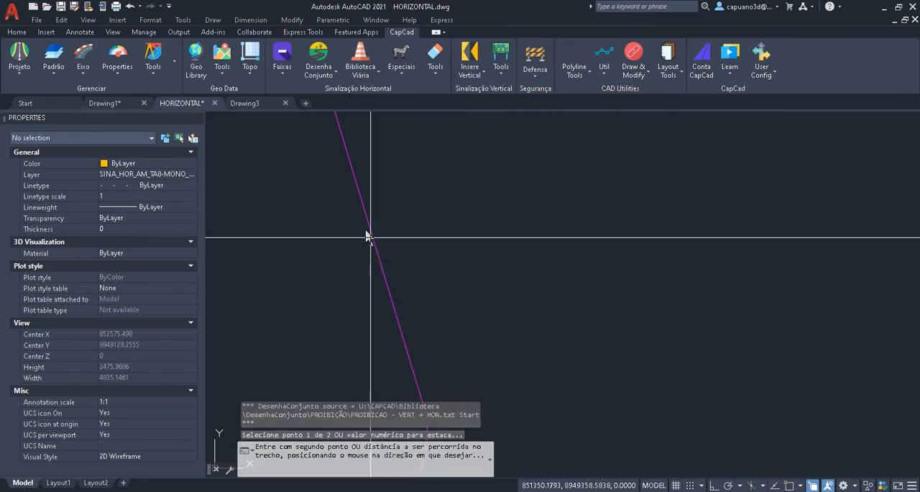
pyautogui.click(400, 330)
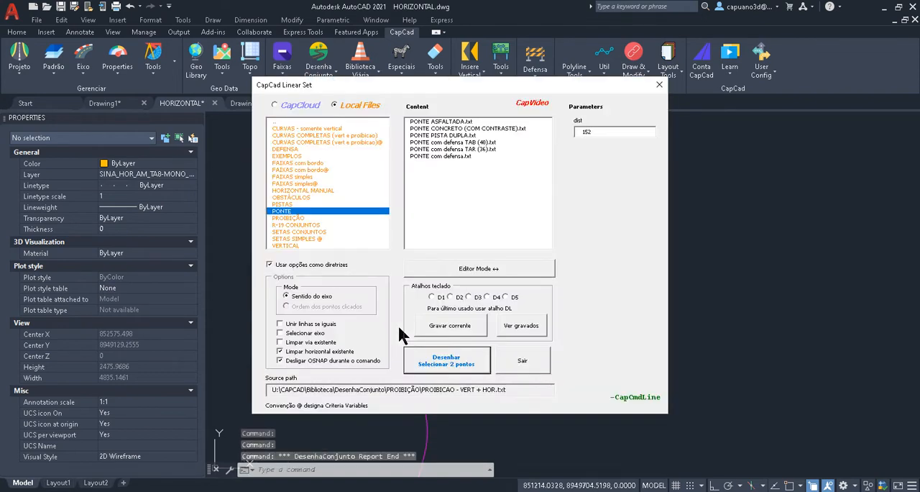
# - Examine the no-overtaking signs and centre and edge line markings at both ends of the new prohibition stretch
pyautogui.moveTo(379, 97); pyautogui.dragTo(742, 144)
pyautogui.scroll(5, 410, 298)
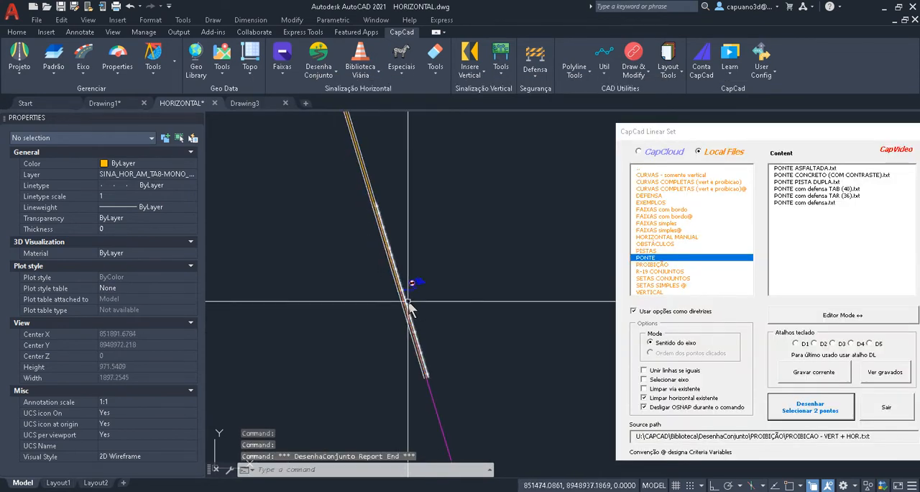
pyautogui.scroll(3, 412, 313)
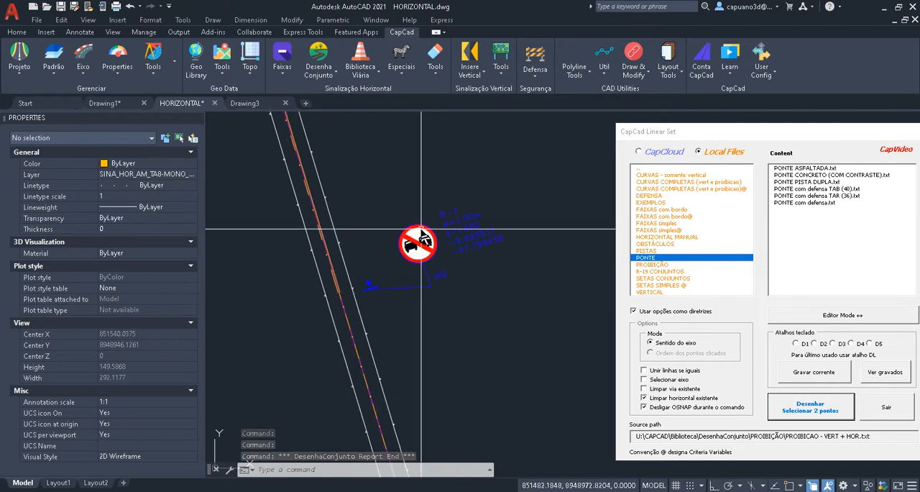
pyautogui.scroll(-5, 458, 285)
pyautogui.moveTo(468, 346); pyautogui.dragTo(402, 224, button='middle')
pyautogui.scroll(5, 451, 205)
pyautogui.scroll(-8, 433, 264)
pyautogui.scroll(7, 397, 216)
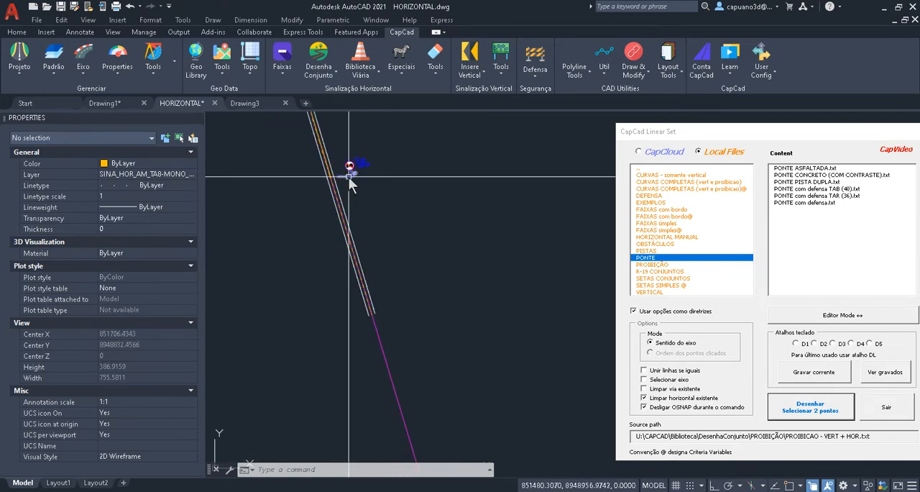
pyautogui.moveTo(305, 158); pyautogui.dragTo(474, 396, button='middle')
pyautogui.scroll(-5, 439, 331)
pyautogui.moveTo(404, 274); pyautogui.dragTo(438, 431, button='middle')
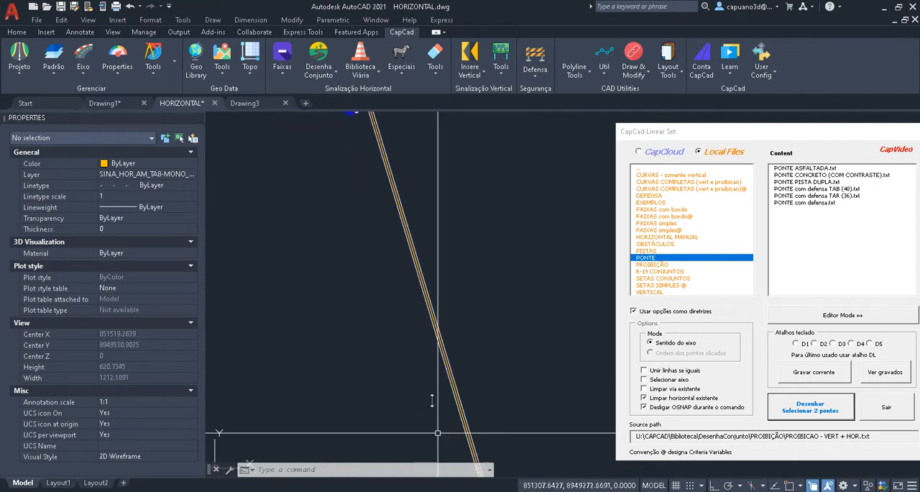
pyautogui.moveTo(412, 255); pyautogui.dragTo(438, 412, button='middle')
pyautogui.scroll(5, 377, 253)
pyautogui.scroll(-2, 550, 259)
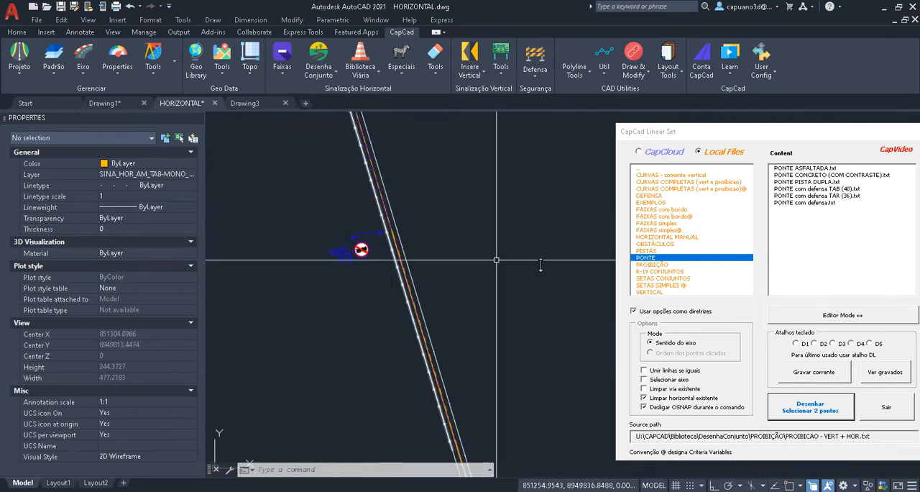
# - Draw the PRF-C.txt set from the VERTICAL folder at one point on the unmarked straight axis and check its signs
pyautogui.moveTo(672, 131); pyautogui.dragTo(466, 98)
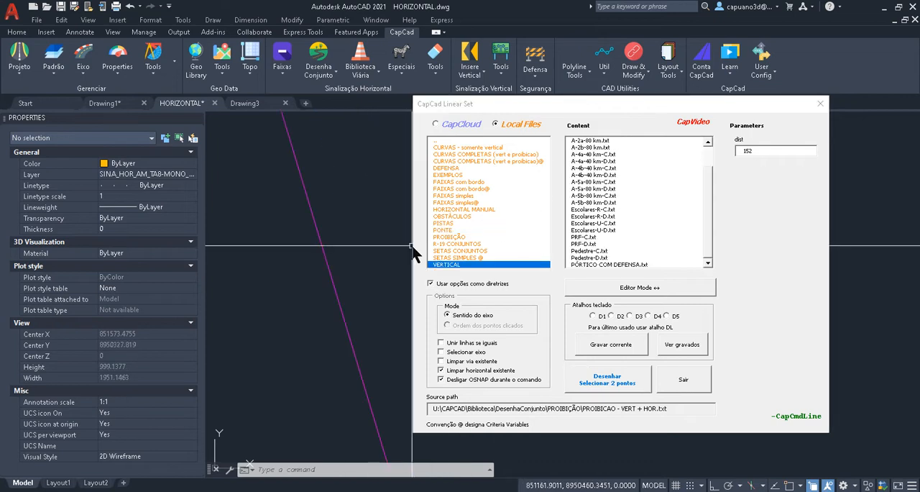
pyautogui.click(585, 238)
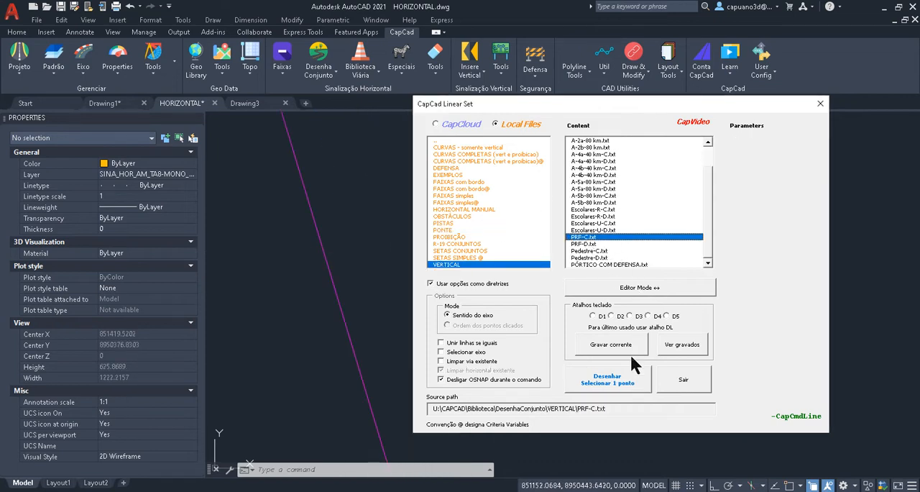
pyautogui.click(619, 375)
pyautogui.click(363, 298)
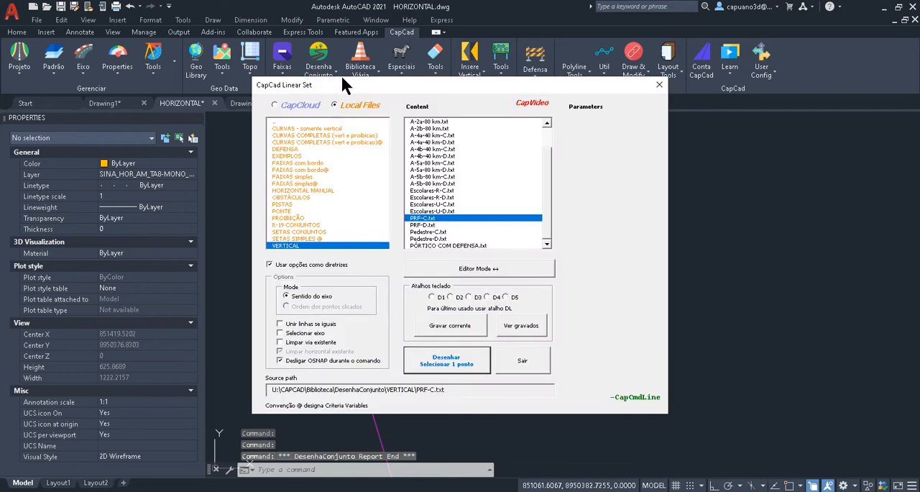
pyautogui.moveTo(342, 84); pyautogui.dragTo(651, 92)
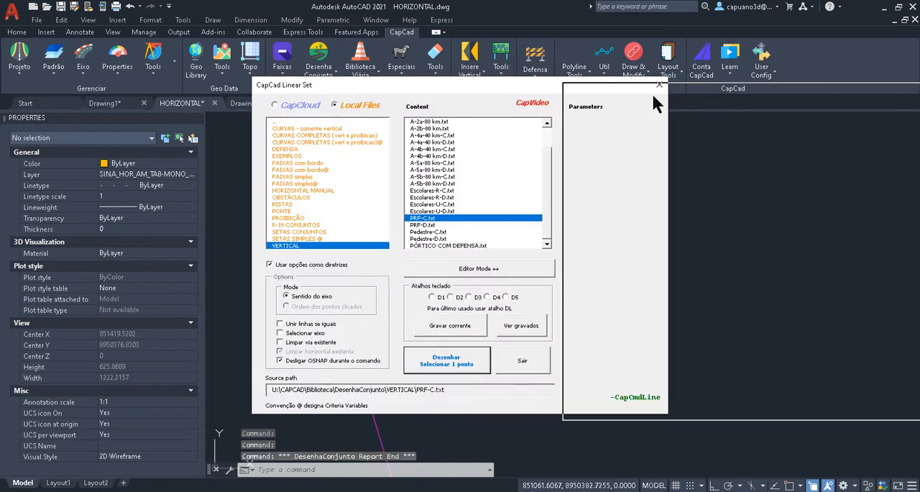
pyautogui.scroll(-5, 385, 264)
pyautogui.scroll(6, 356, 224)
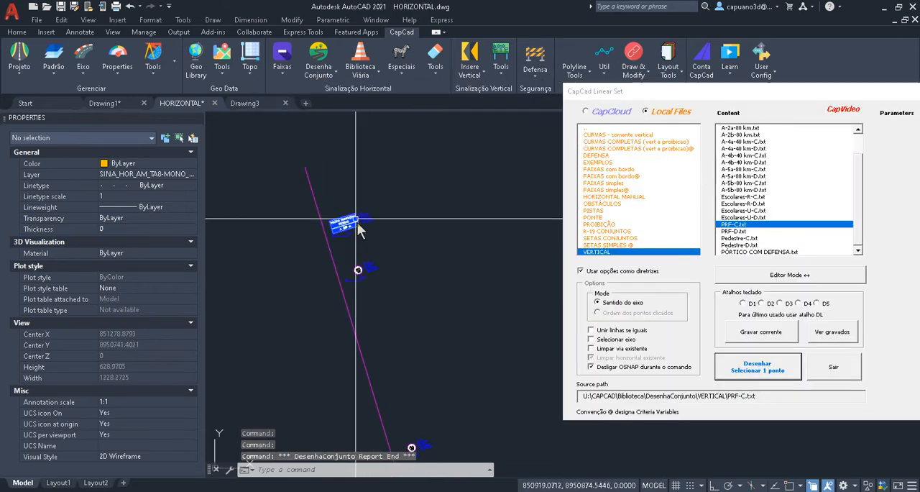
pyautogui.moveTo(396, 346); pyautogui.dragTo(356, 184, button='middle')
pyautogui.scroll(6, 410, 349)
pyautogui.scroll(-6, 363, 278)
pyautogui.scroll(-8, 364, 286)
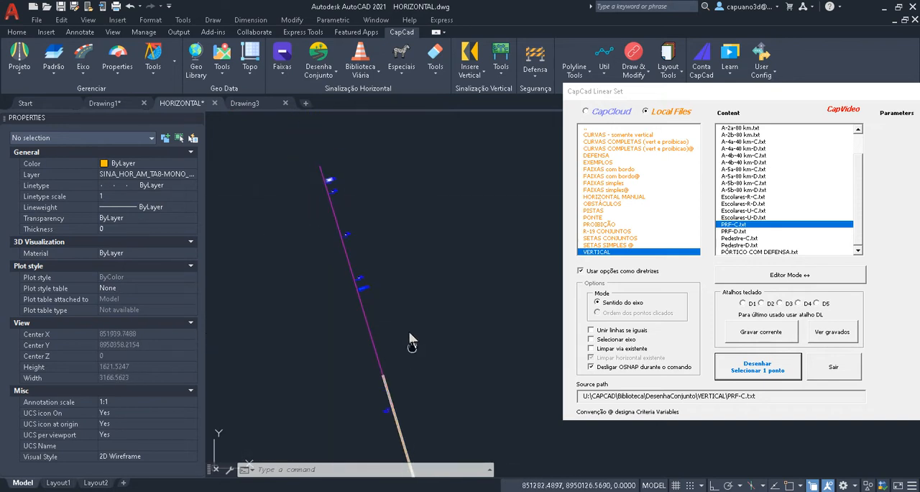
# - Draw the "PISTA DUPLA 3fx.txt" set from the PISTAS folder on an unmarked straight axis stretch, inspect its lanes and regenerate the drawing
pyautogui.click(600, 212)
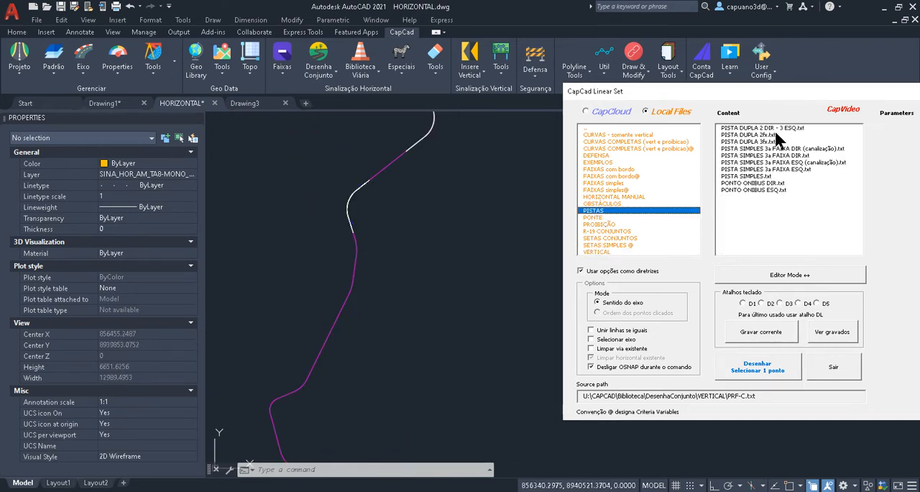
pyautogui.click(754, 142)
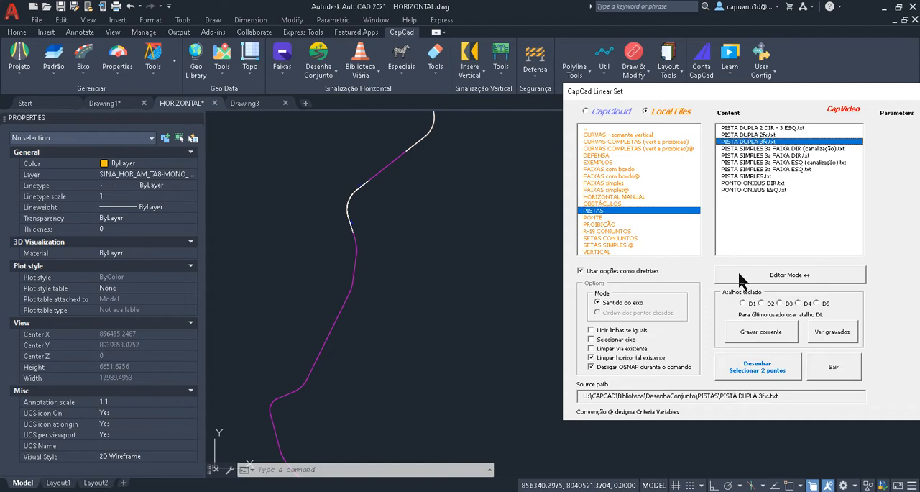
pyautogui.click(759, 366)
pyautogui.click(316, 368)
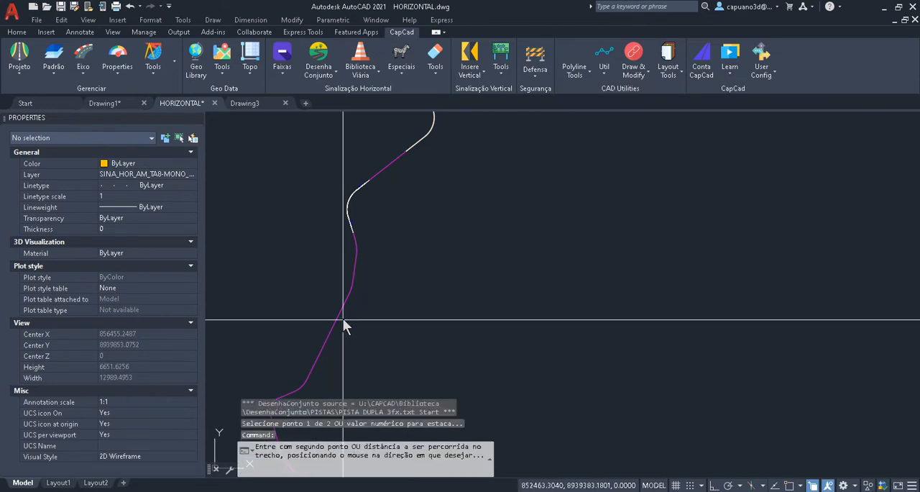
pyautogui.click(330, 344)
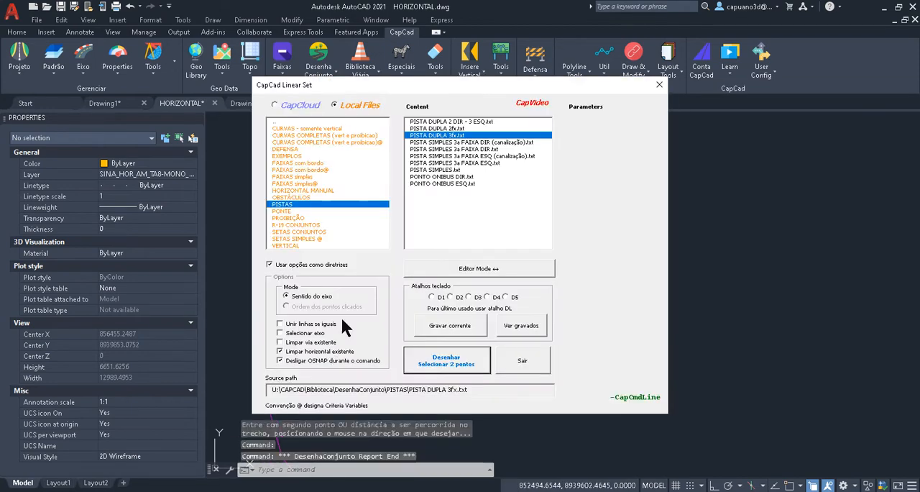
pyautogui.moveTo(361, 86); pyautogui.dragTo(658, 125)
pyautogui.click(329, 336)
pyautogui.scroll(12, 321, 355)
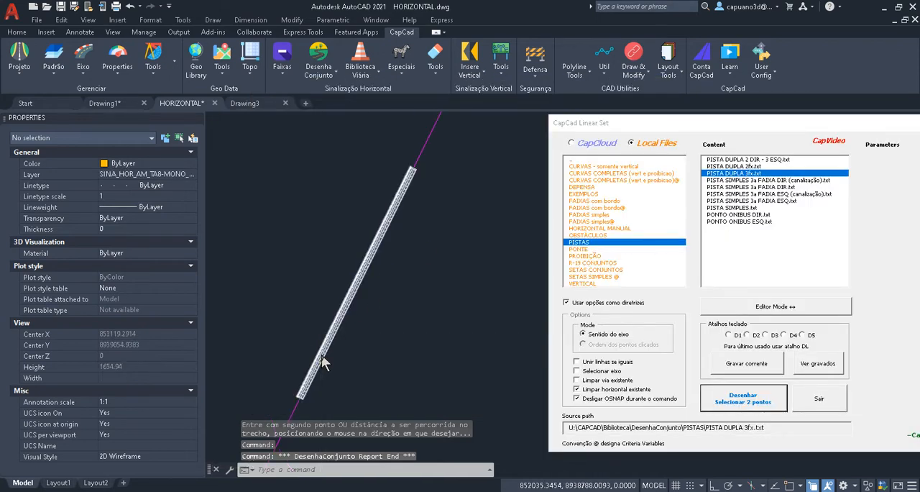
pyautogui.scroll(5, 330, 360)
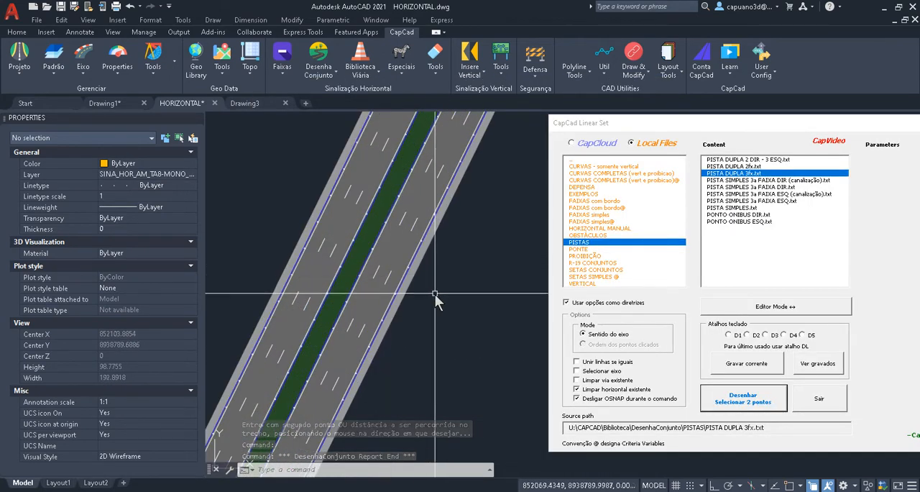
pyautogui.write('RE')
pyautogui.press('Return')
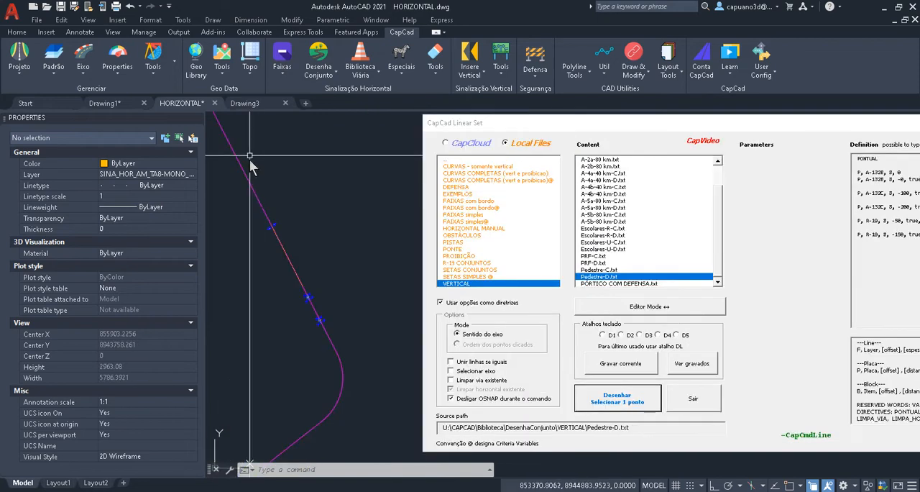
# - Look through the Pedestre-C.txt and "PÓRTICO COM DEFENSA.txt" sets in the VERTICAL folder
pyautogui.moveTo(271, 269); pyautogui.dragTo(378, 380, button='middle')
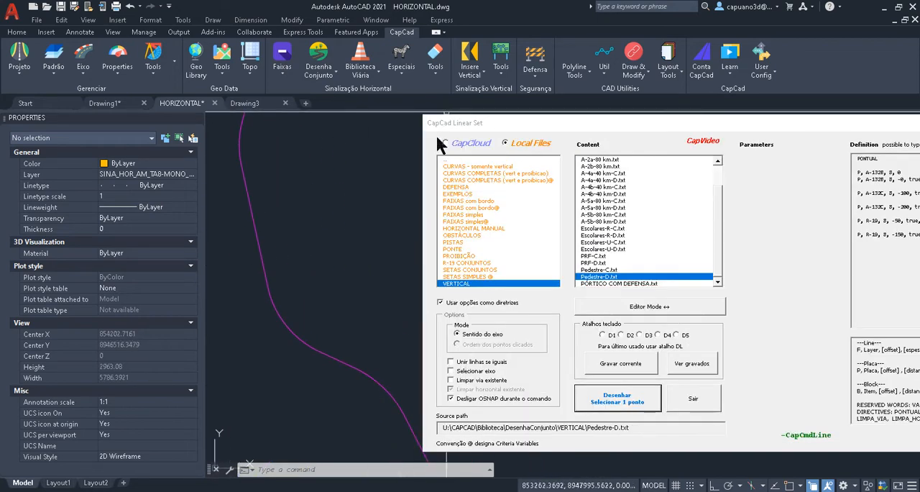
pyautogui.moveTo(528, 127); pyautogui.dragTo(692, 98)
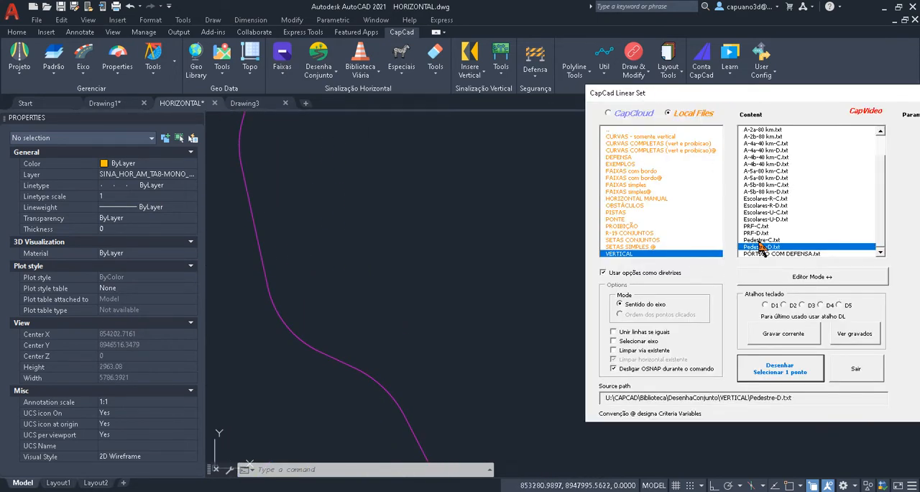
pyautogui.click(761, 239)
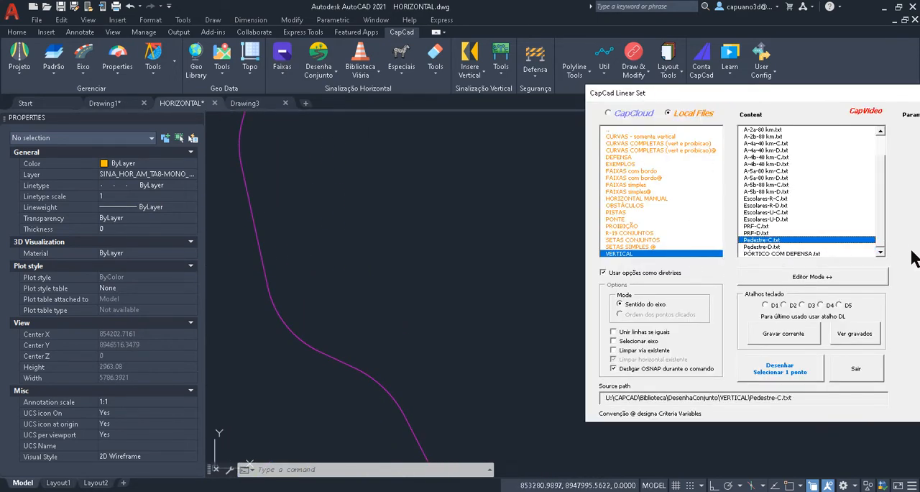
pyautogui.click(808, 251)
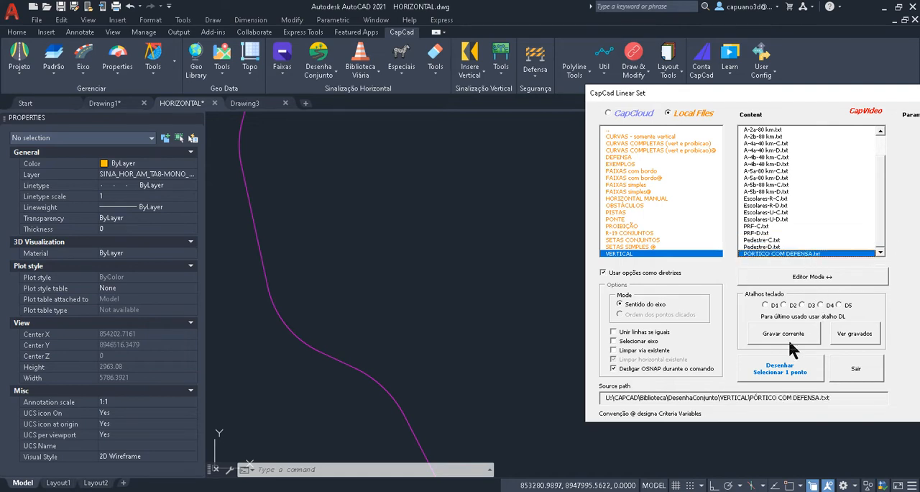
pyautogui.click(786, 365)
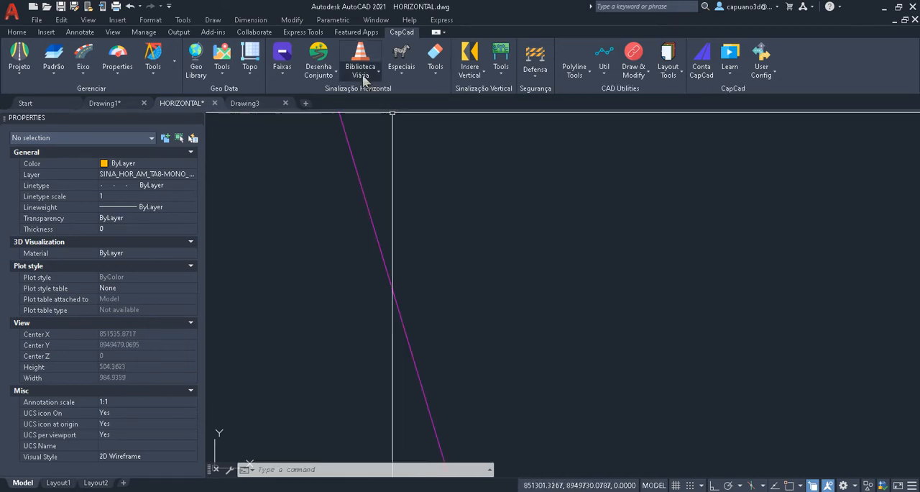
# - Open the Biblioteca Viária and look through its item categories, from CANALIZACOES and ELEMENTOS_FISICOS to SINA_HOR
pyautogui.click(362, 76)
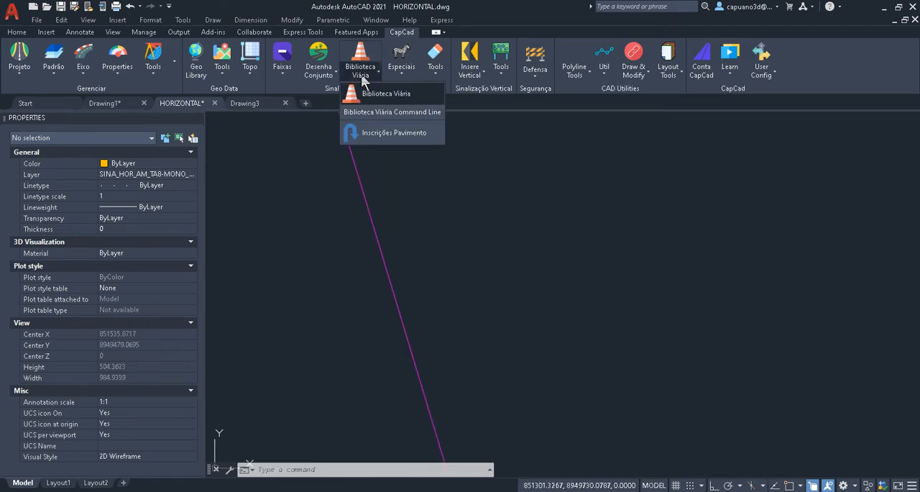
pyautogui.click(373, 94)
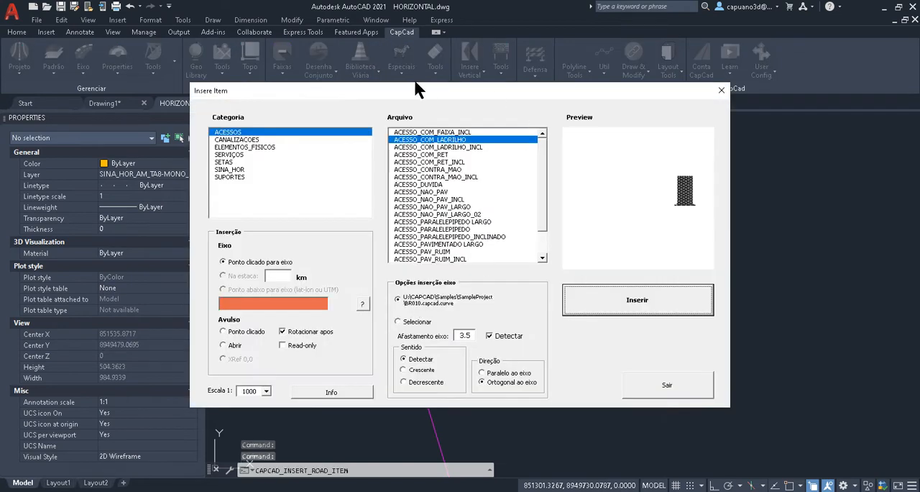
pyautogui.moveTo(416, 87); pyautogui.dragTo(468, 68)
pyautogui.click(313, 120)
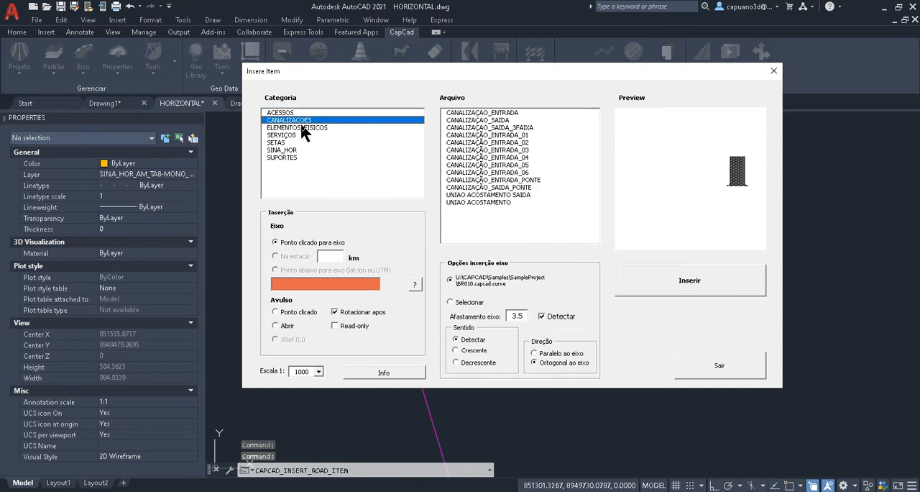
pyautogui.click(298, 127)
pyautogui.click(290, 135)
pyautogui.click(286, 142)
pyautogui.click(287, 151)
pyautogui.click(290, 129)
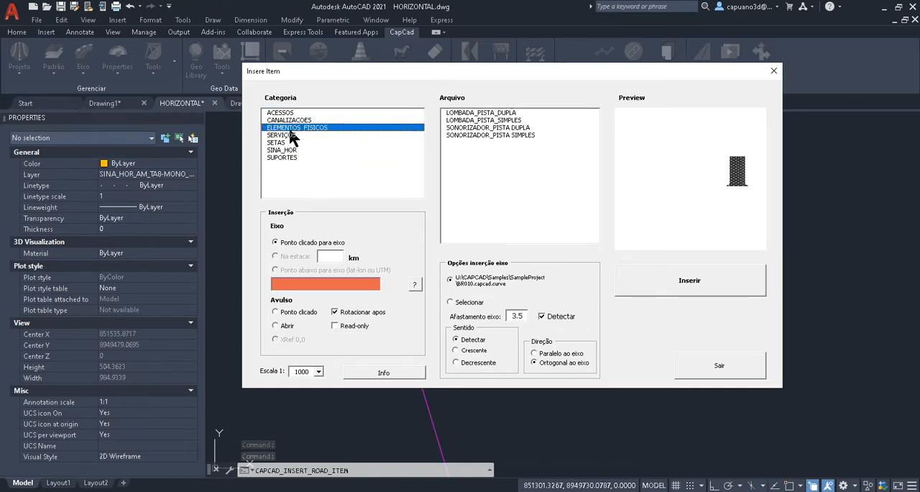
# - Preview items in the CANALIZACOES and ACESSOS categories, including CANALIZAÇÃO_ENTRADA_PONTE and ACESSO_NAO_PAV_LARGO
pyautogui.click(291, 120)
pyautogui.click(475, 127)
pyautogui.click(467, 179)
pyautogui.click(478, 195)
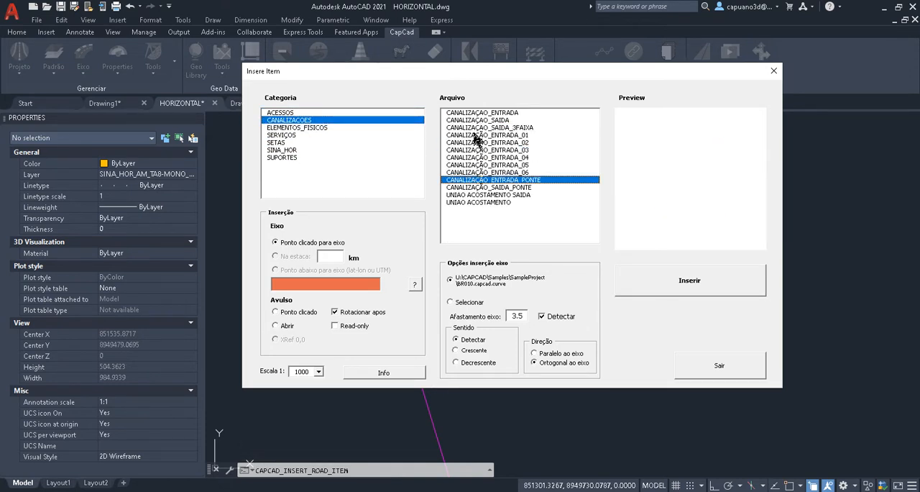
pyautogui.click(302, 113)
pyautogui.click(469, 158)
pyautogui.click(482, 202)
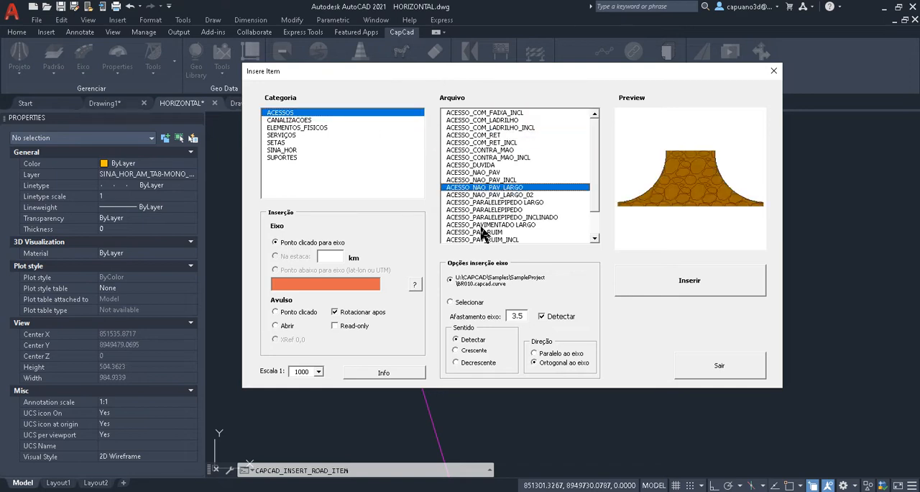
pyautogui.click(475, 233)
# - Preview the arrows and symbols in the SETAS category, including MOF_7.5, PEM-ED_5, SETA_CURVA2_7.5 and DEF
pyautogui.click(282, 141)
pyautogui.click(472, 135)
pyautogui.click(470, 165)
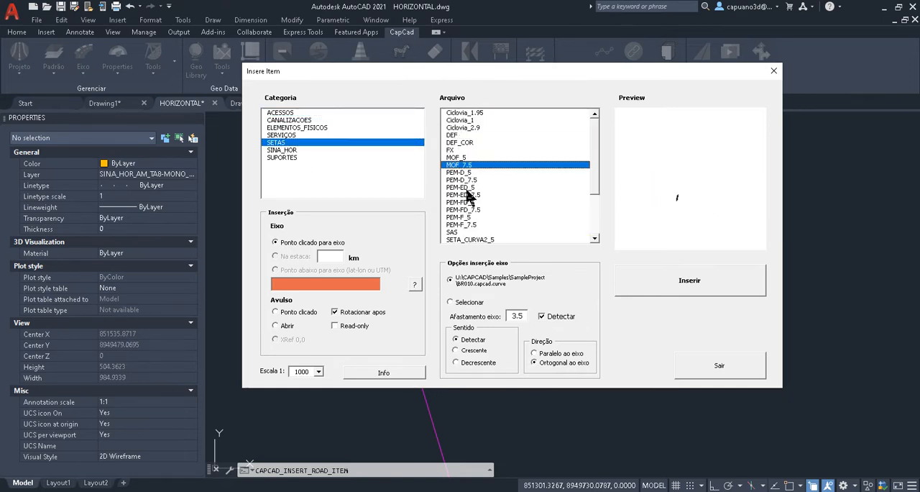
pyautogui.click(467, 188)
pyautogui.click(467, 209)
pyautogui.click(446, 186)
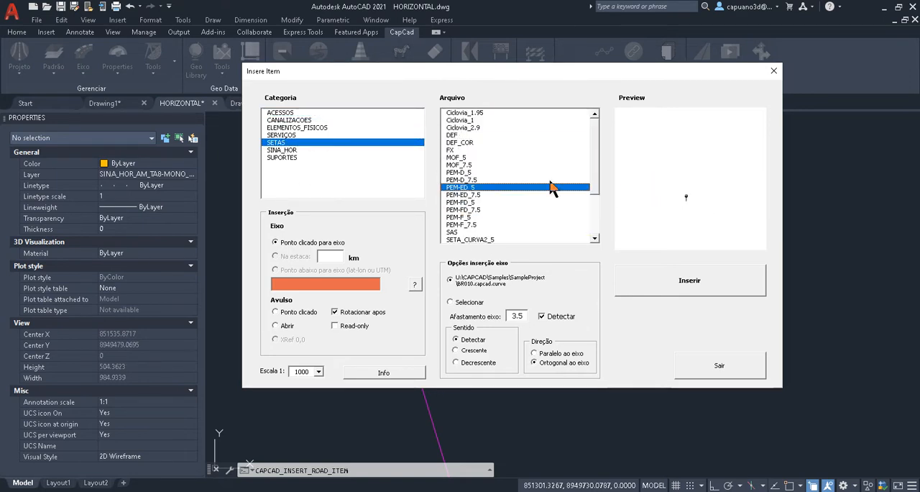
pyautogui.moveTo(595, 181); pyautogui.dragTo(596, 217)
pyautogui.click(480, 194)
pyautogui.click(462, 150)
pyautogui.click(469, 180)
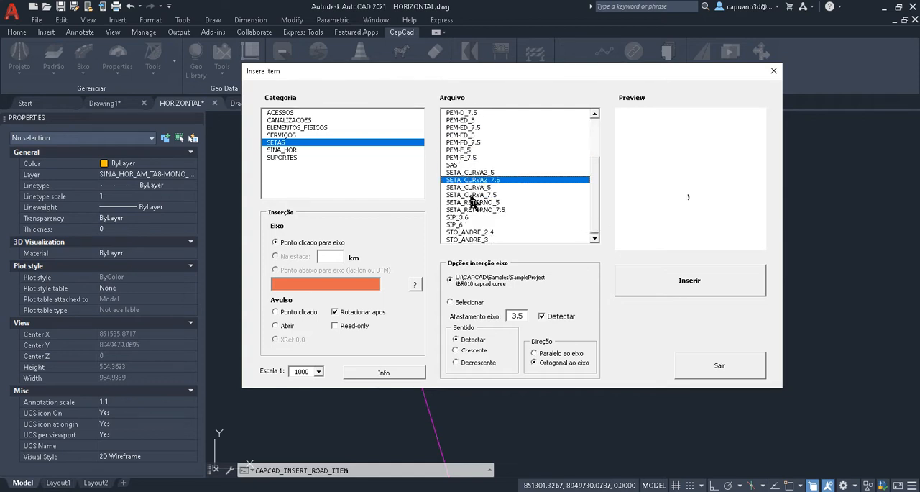
pyautogui.click(474, 202)
pyautogui.scroll(3, 558, 154)
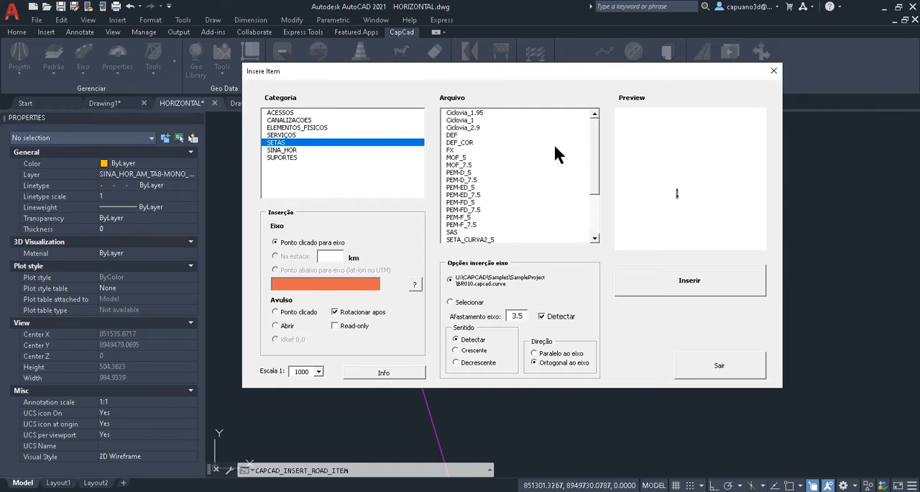
pyautogui.click(452, 135)
# - Preview the SETA_CURVA_7.5 arrow in the SINA_HOR category and look at the SUPORTES category
pyautogui.click(292, 150)
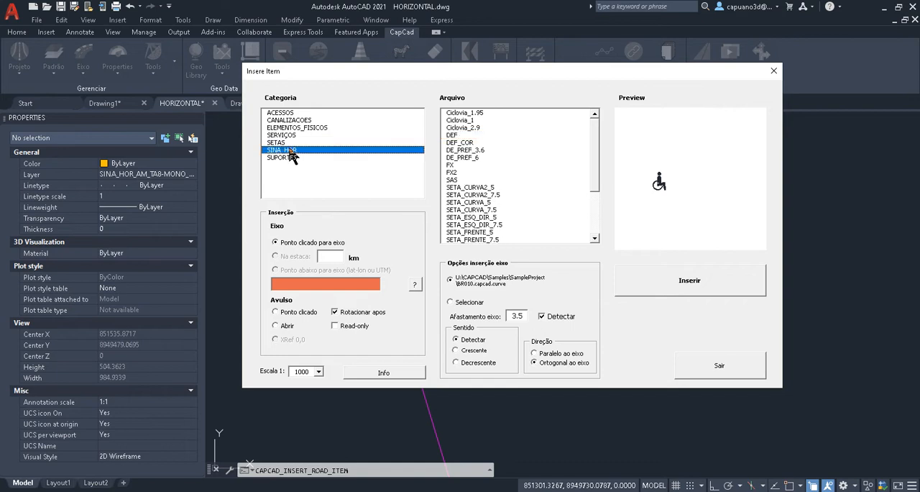
pyautogui.click(464, 209)
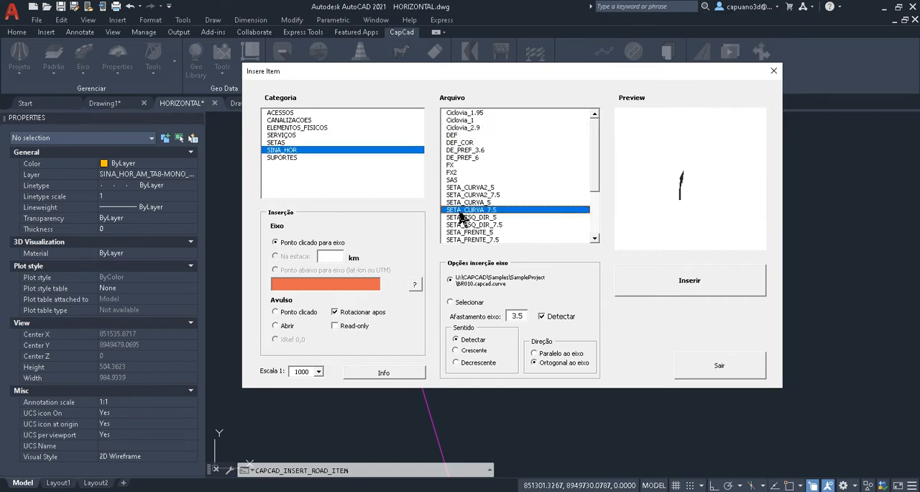
pyautogui.click(292, 158)
# - Insert the ACESSO_COM_LADRILHO access from the ACESSOS category at a point beside the straight road axis and check it
pyautogui.click(297, 114)
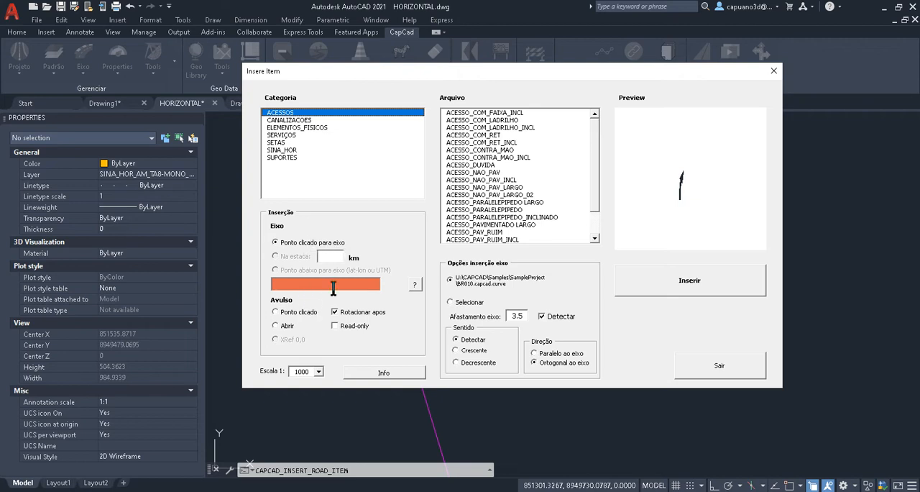
pyautogui.click(473, 135)
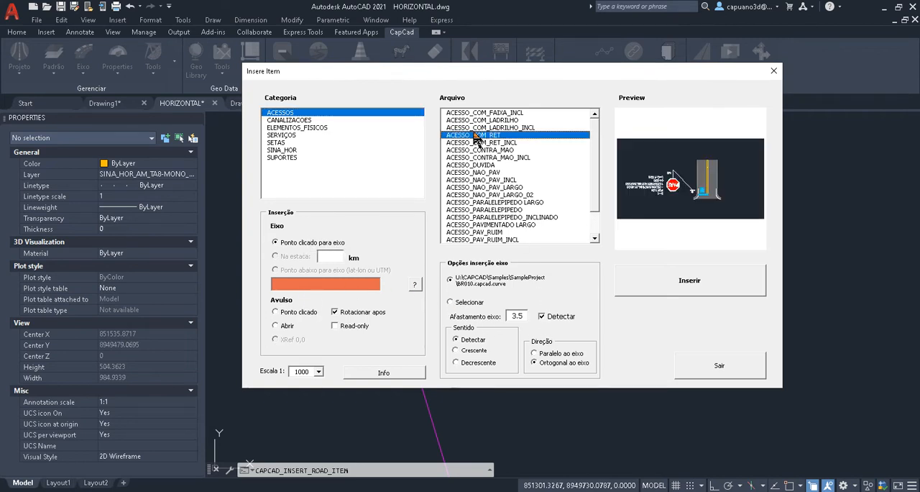
pyautogui.click(475, 128)
pyautogui.click(496, 121)
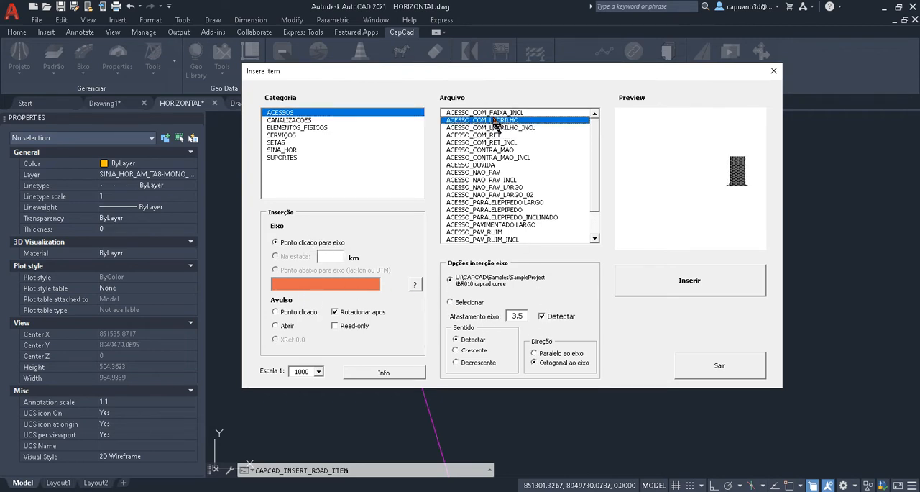
pyautogui.click(632, 271)
pyautogui.click(411, 225)
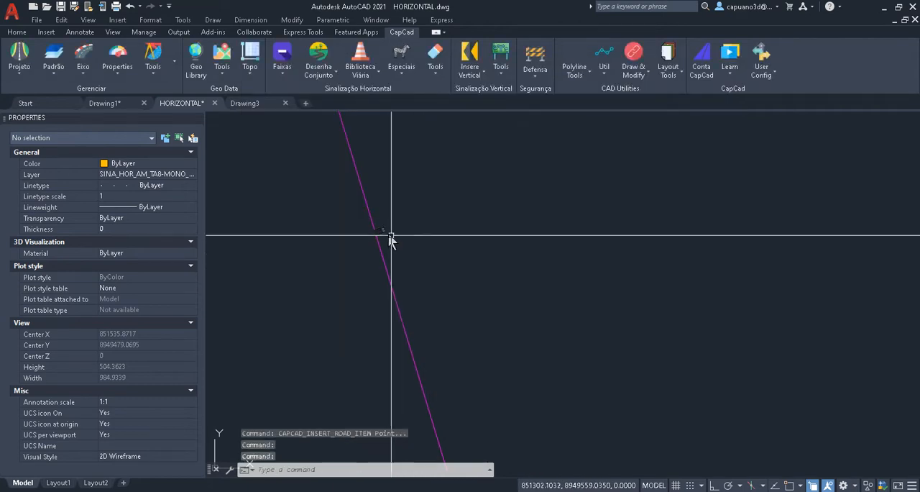
pyautogui.scroll(5, 391, 235)
pyautogui.scroll(-3, 384, 227)
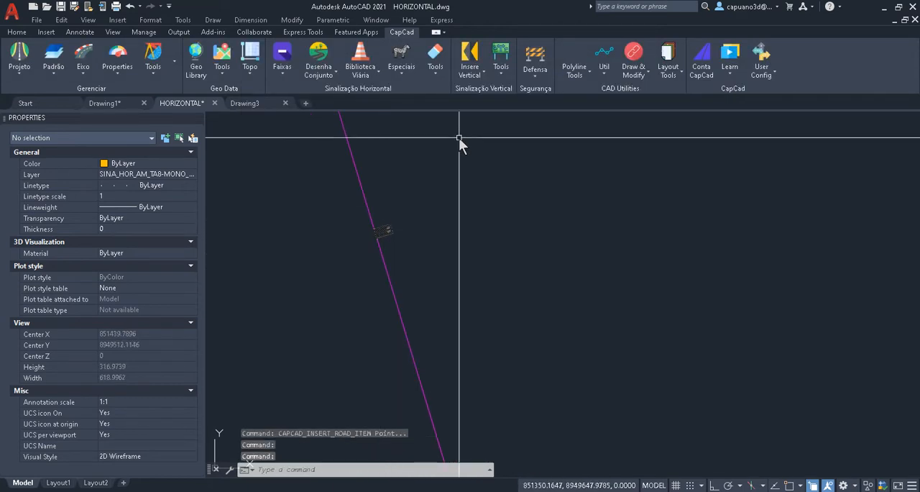
# - Insert a second ACESSO_COM_LADRILHO access further down the axis, with offset detection off and a 3.5 axis offset
pyautogui.write('BV')
pyautogui.press('Return')
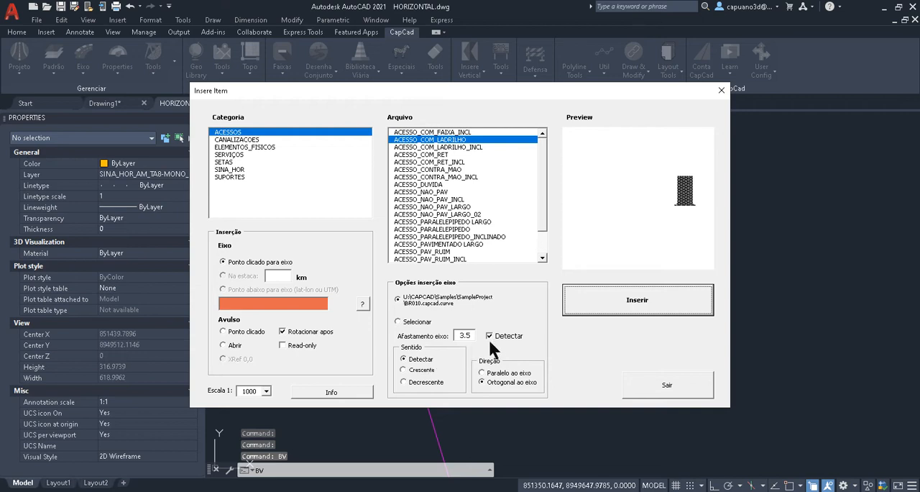
pyautogui.click(489, 336)
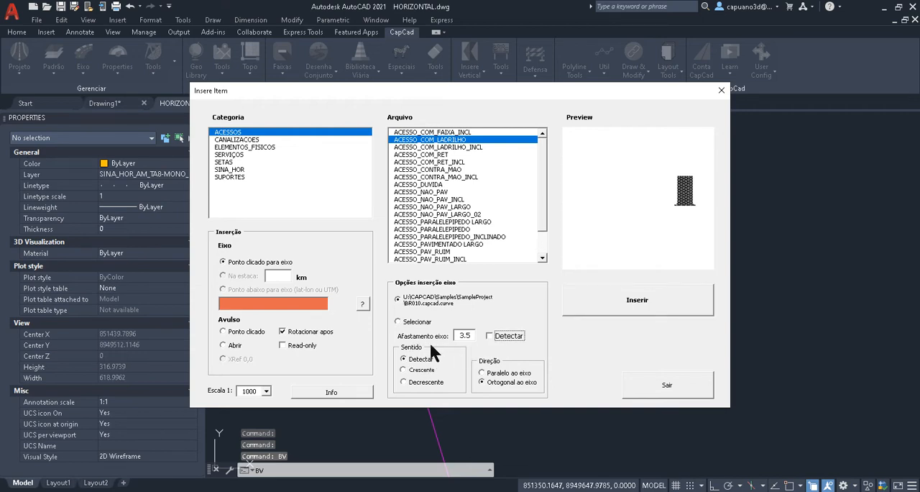
pyautogui.click(618, 316)
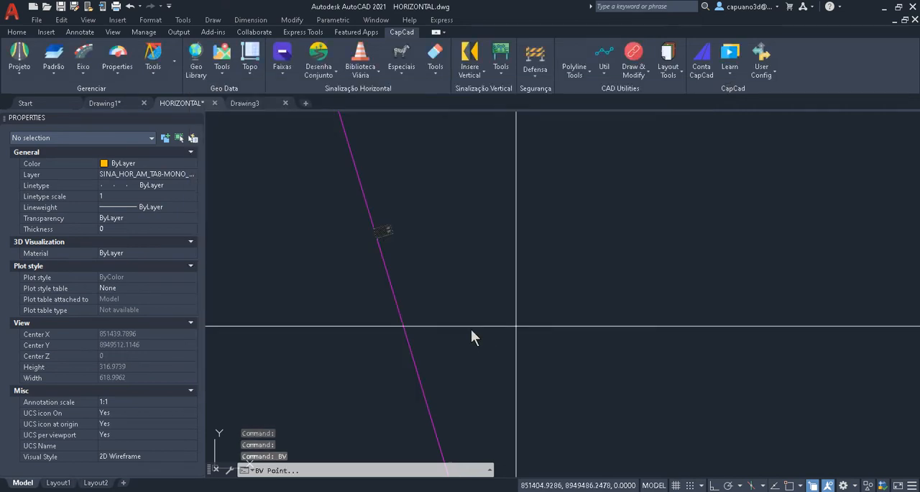
pyautogui.click(430, 294)
pyautogui.moveTo(397, 172); pyautogui.dragTo(429, 298, button='middle')
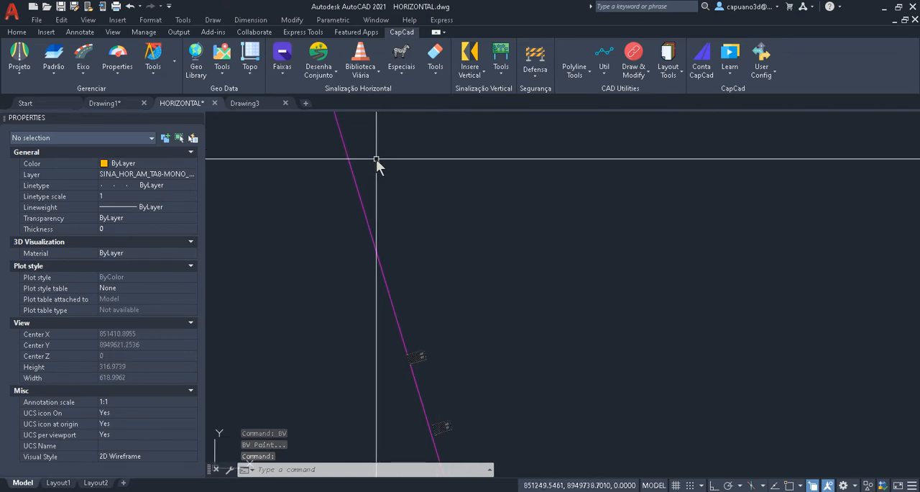
# - Insert the combined straight-and-right-turn pavement arrow beside the axis with Inscrições Pavimento and set its rotation by a picked point
pyautogui.click(362, 79)
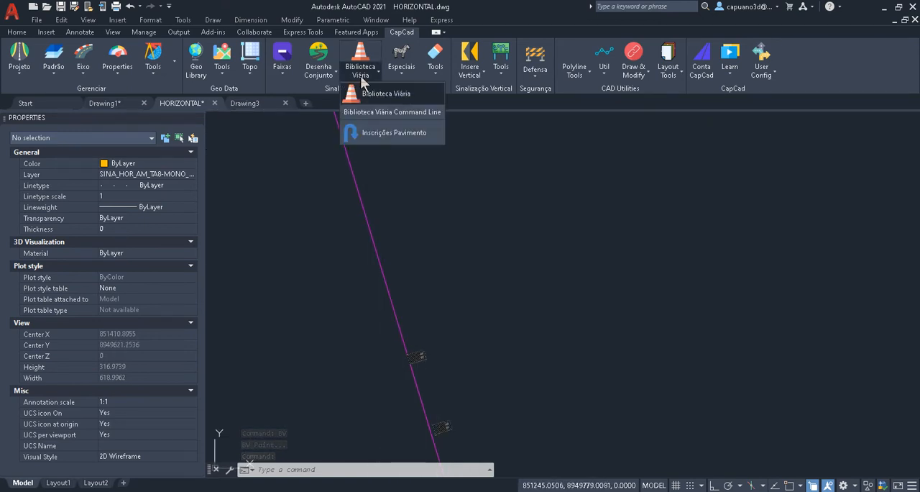
pyautogui.click(386, 134)
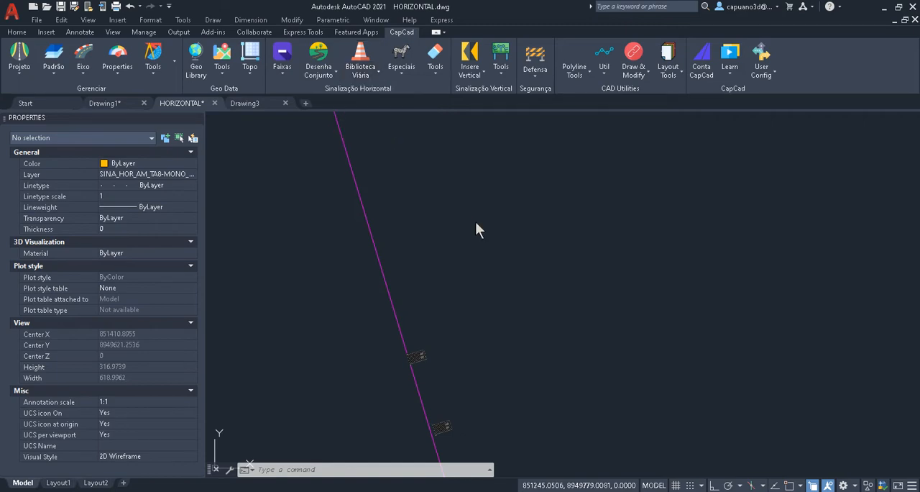
pyautogui.moveTo(452, 109); pyautogui.dragTo(628, 118)
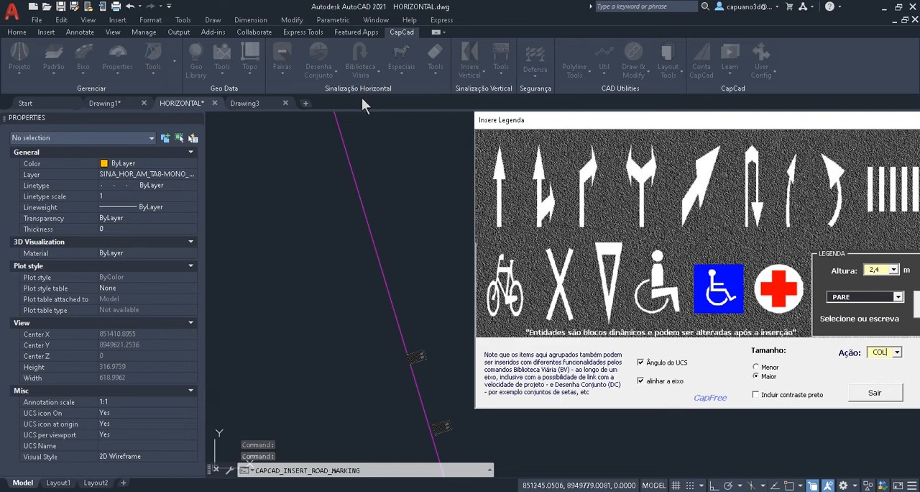
pyautogui.moveTo(503, 120); pyautogui.dragTo(357, 69)
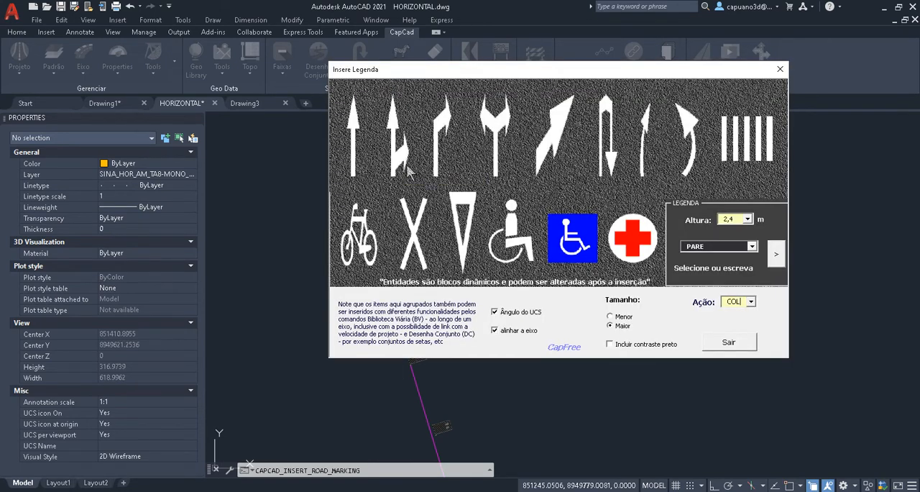
pyautogui.click(408, 170)
pyautogui.click(416, 213)
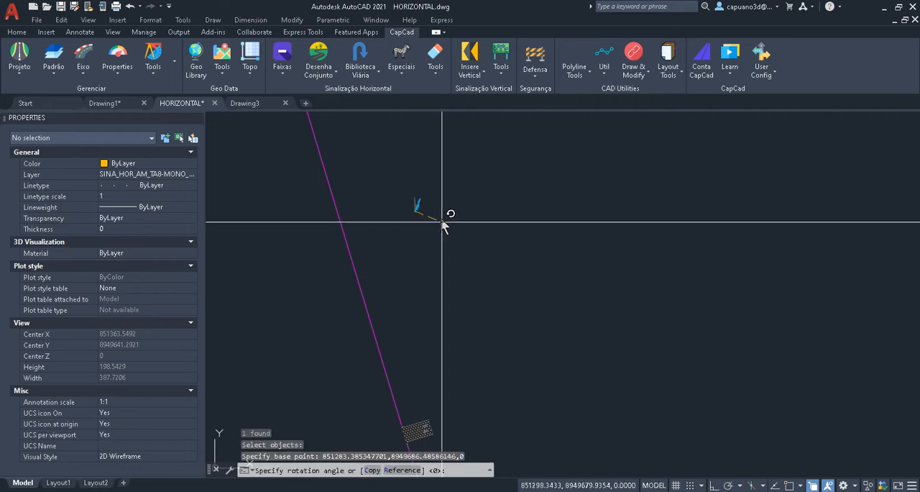
pyautogui.click(441, 221)
pyautogui.scroll(6, 421, 196)
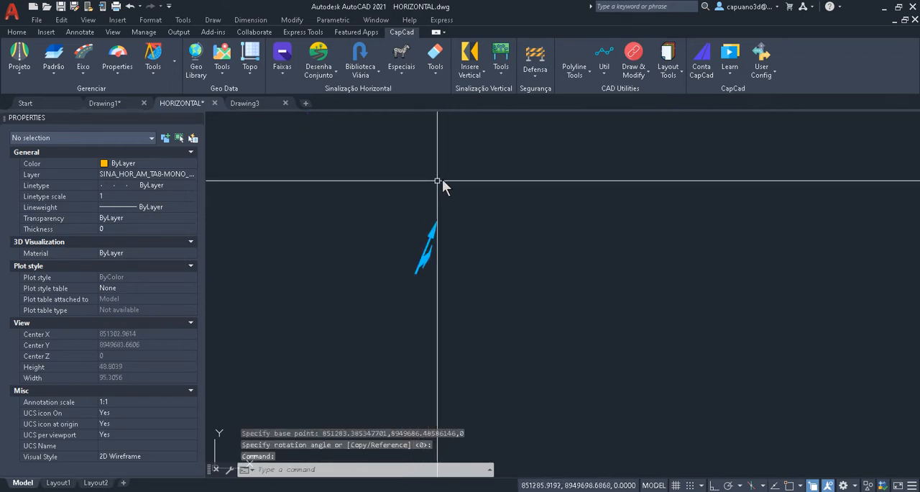
pyautogui.moveTo(442, 179); pyautogui.dragTo(397, 227, button='middle')
# - Insert the PARE pavement legend with a height of 2,4 m near the inserted arrow using Inscrições Pavimento
pyautogui.click(364, 78)
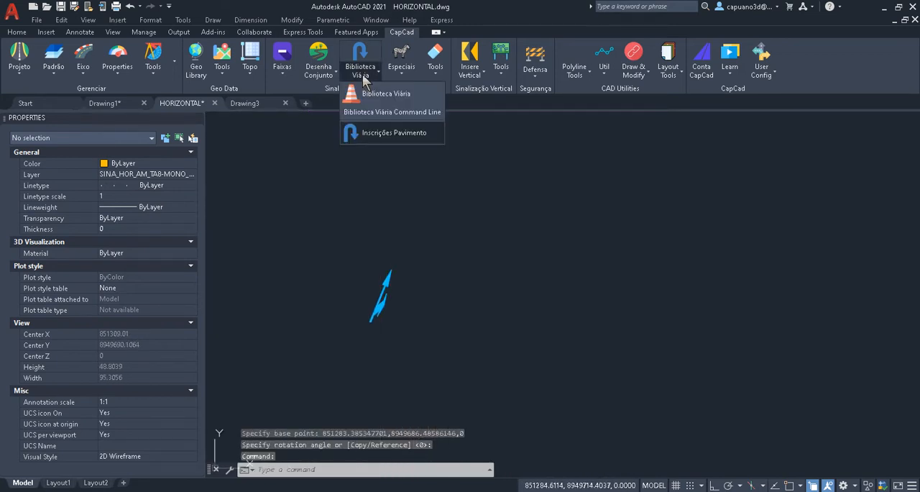
pyautogui.click(370, 129)
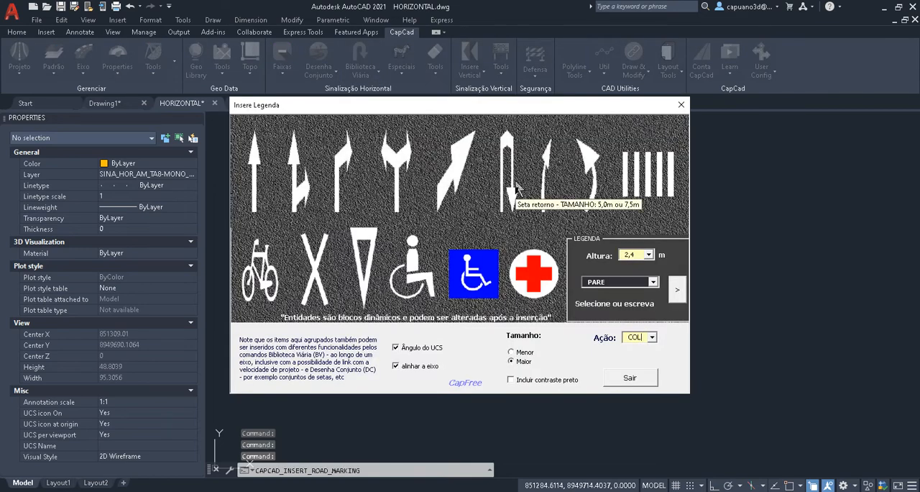
pyautogui.click(675, 290)
pyautogui.click(310, 181)
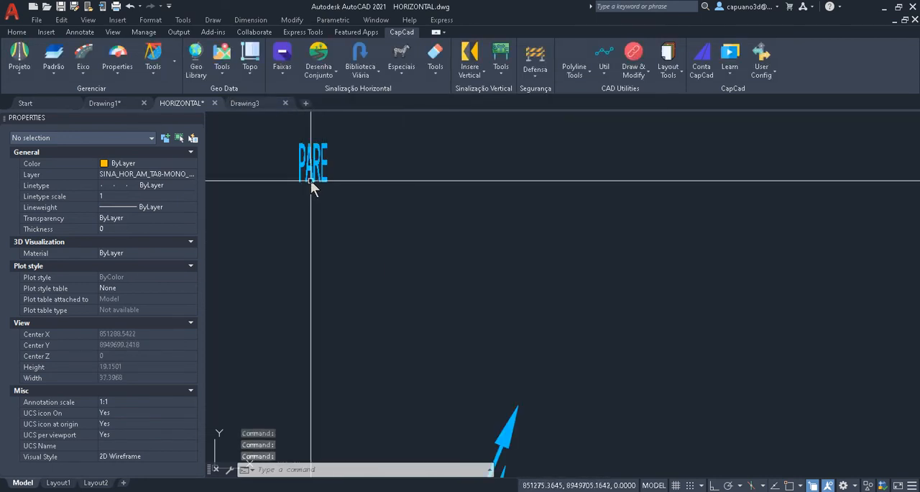
pyautogui.moveTo(310, 180); pyautogui.dragTo(385, 256, button='middle')
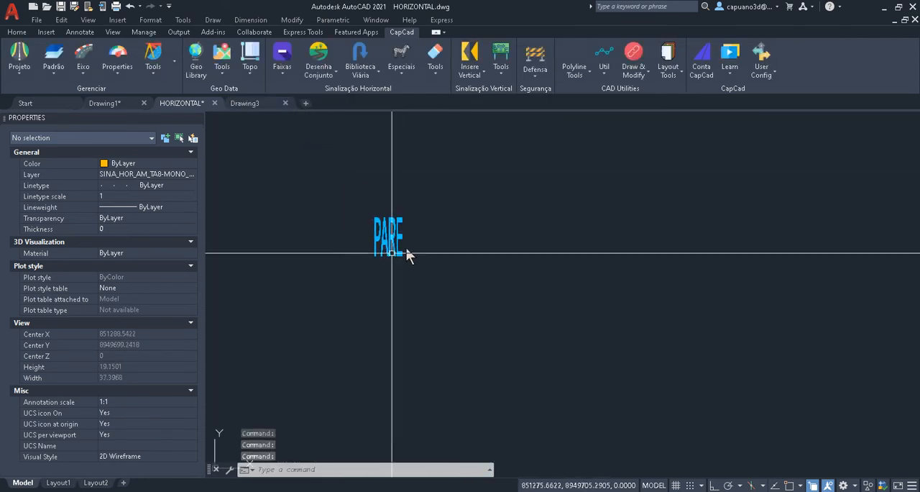
# - Clear the horizontal markings along a stretch of the road's curve between two picked points using Limpa Via with the Horizontal option
pyautogui.click(429, 74)
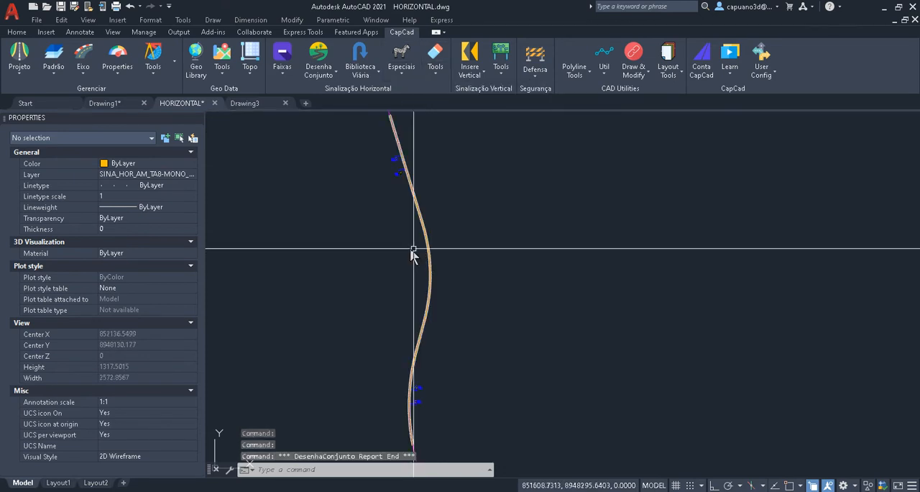
pyautogui.scroll(4, 413, 250)
pyautogui.scroll(3, 493, 267)
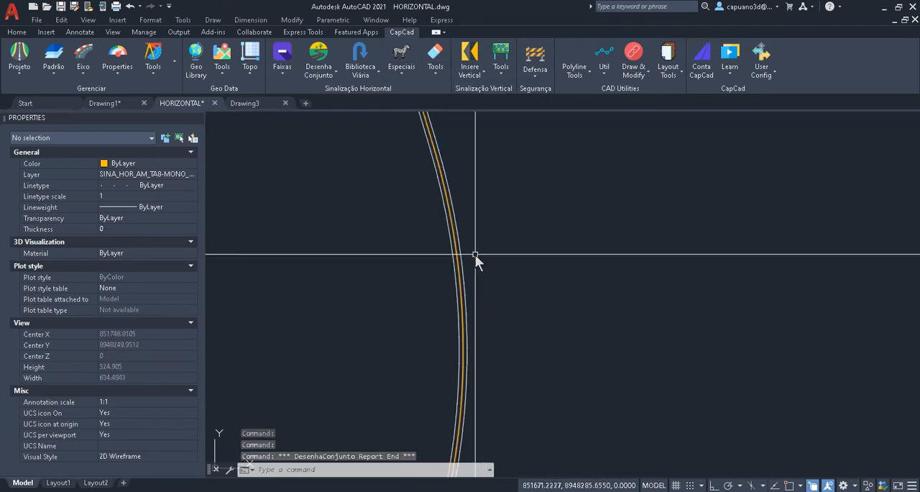
pyautogui.click(432, 75)
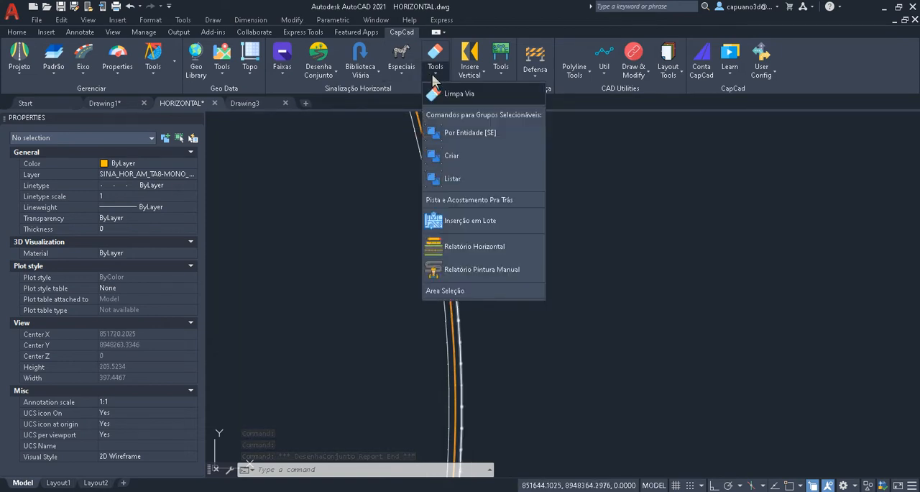
pyautogui.click(457, 94)
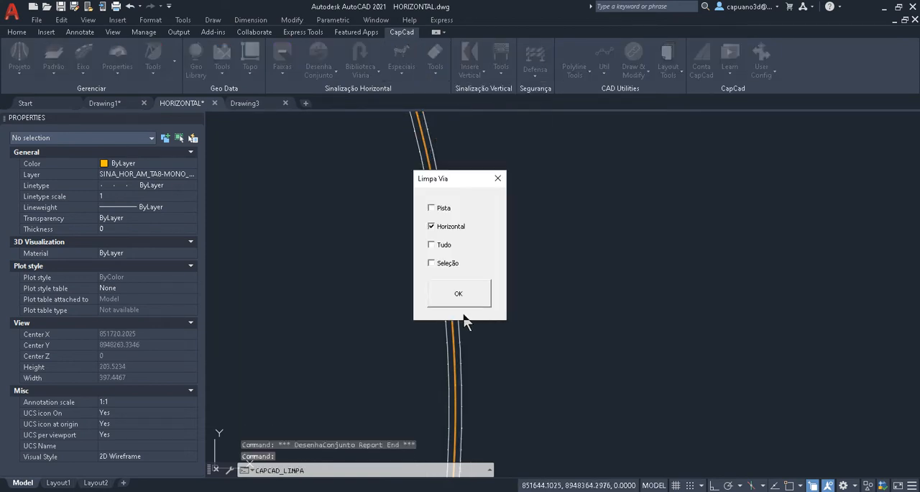
pyautogui.click(452, 295)
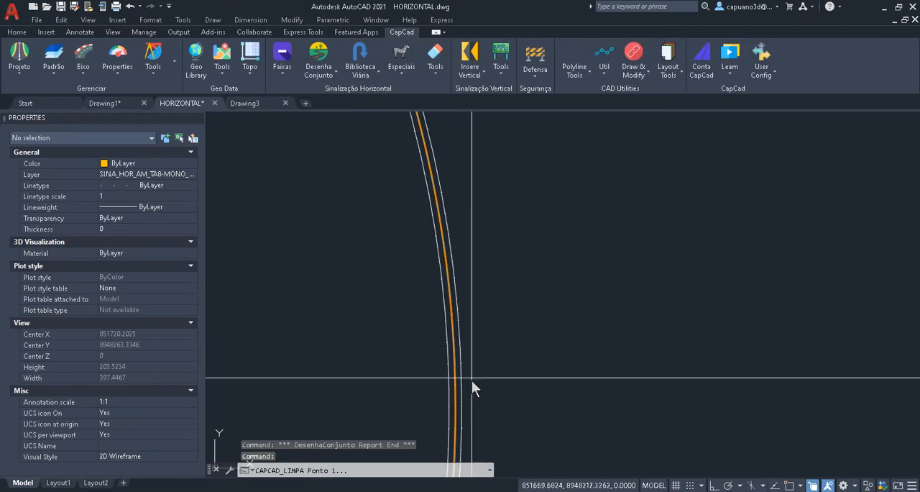
pyautogui.click(460, 395)
pyautogui.click(441, 194)
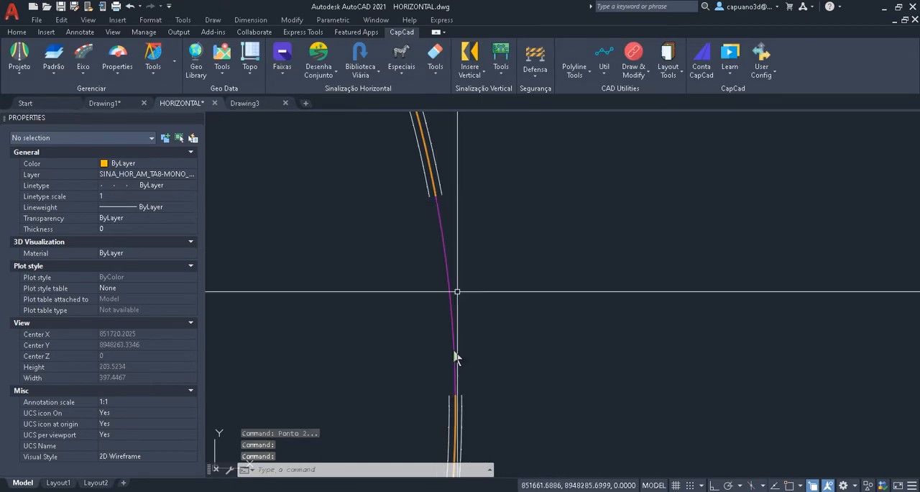
pyautogui.press('Escape')
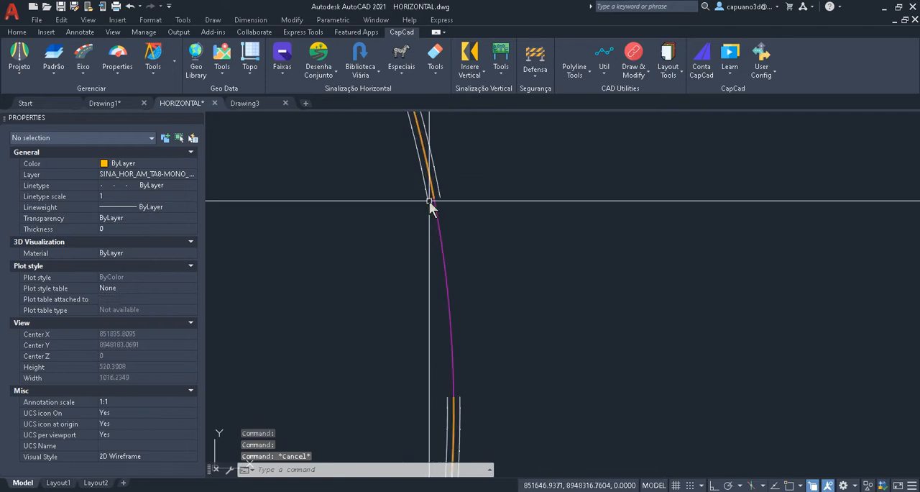
pyautogui.scroll(2, 440, 197)
pyautogui.moveTo(440, 197); pyautogui.dragTo(443, 162, button='middle')
pyautogui.scroll(-2, 442, 166)
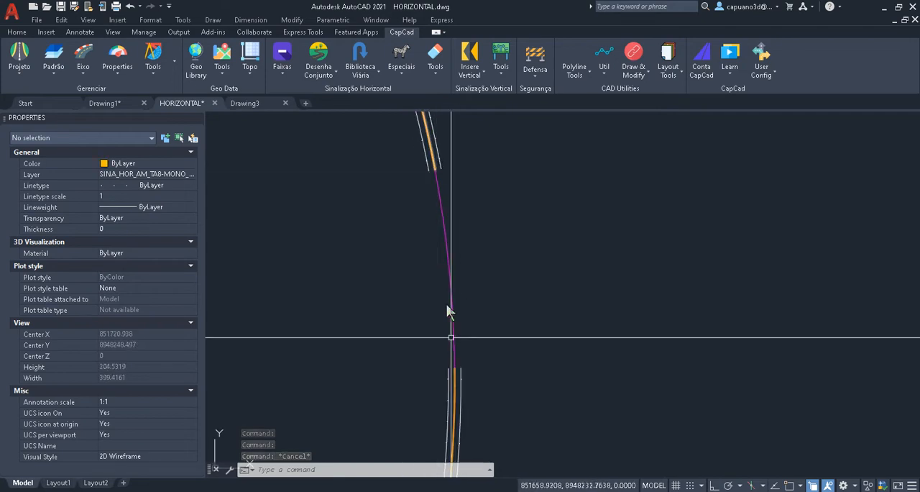